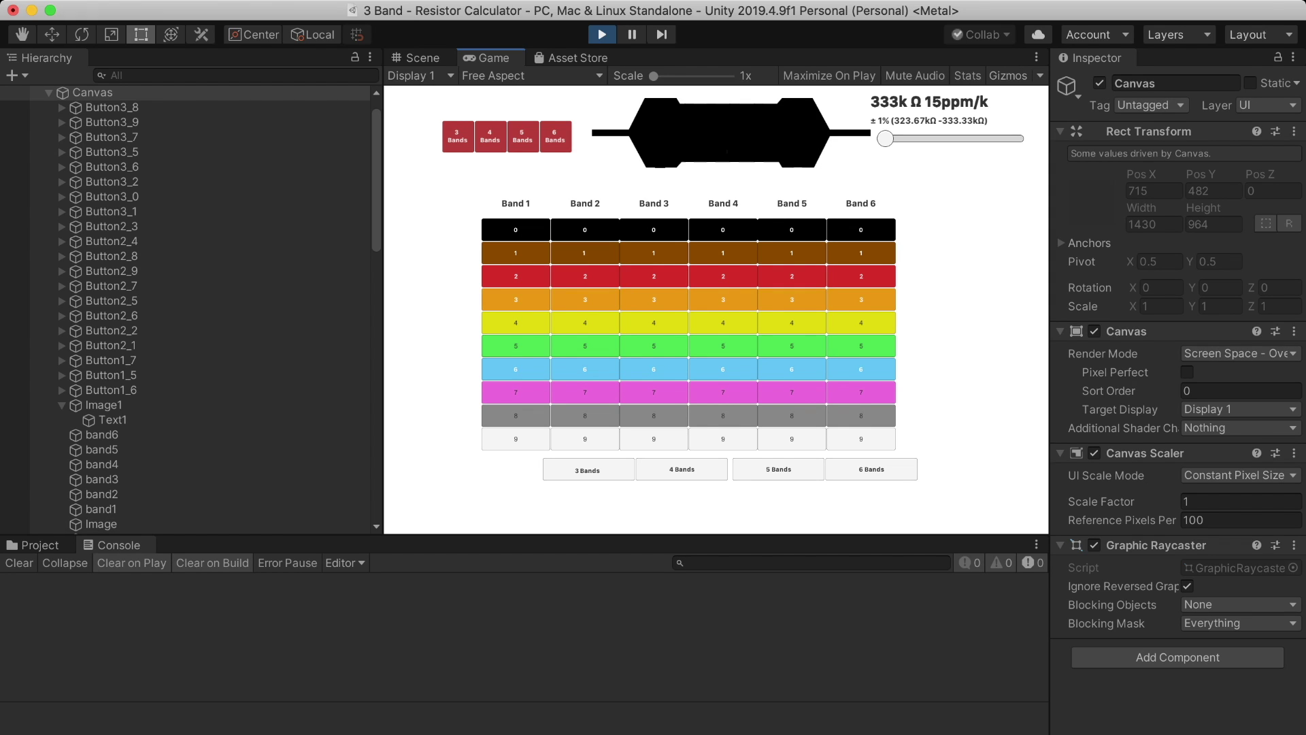
# Restart play mode and set six bands: brown, orange, light blue, magenta, light blue, red
pyautogui.press('super+p')
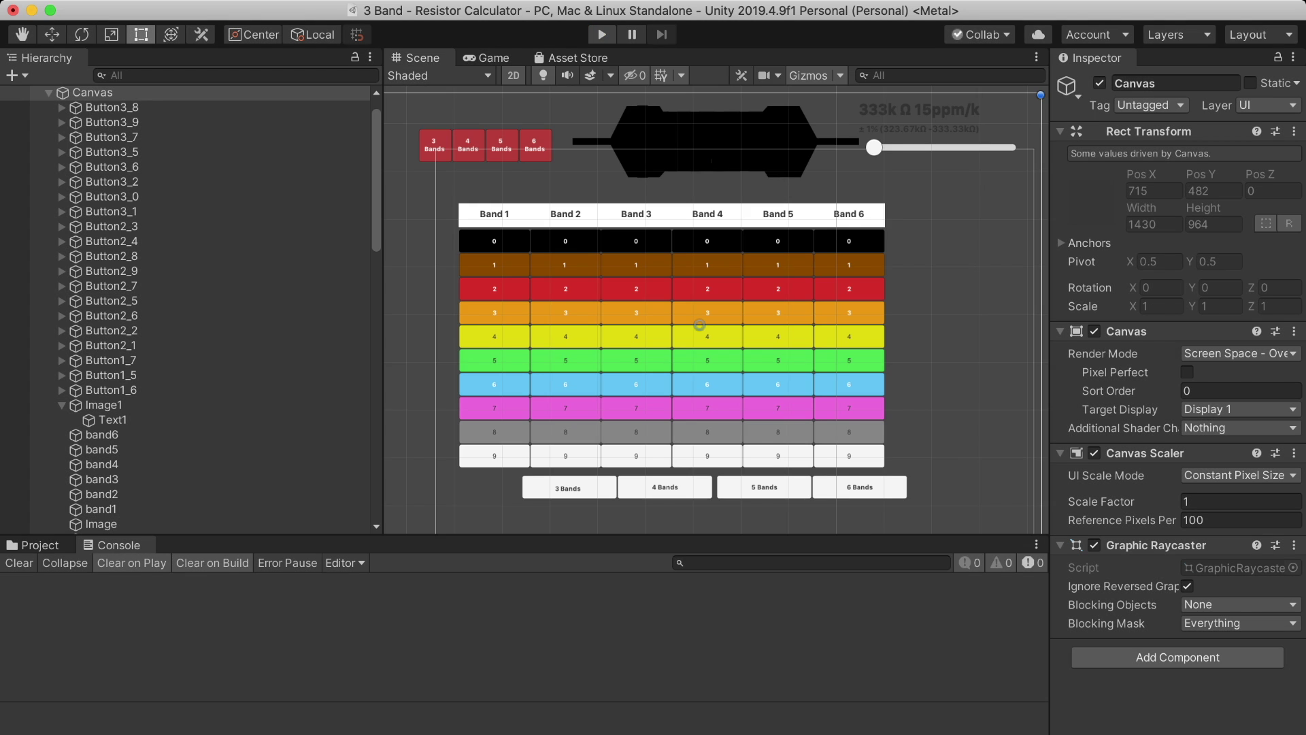
pyautogui.press('super+p')
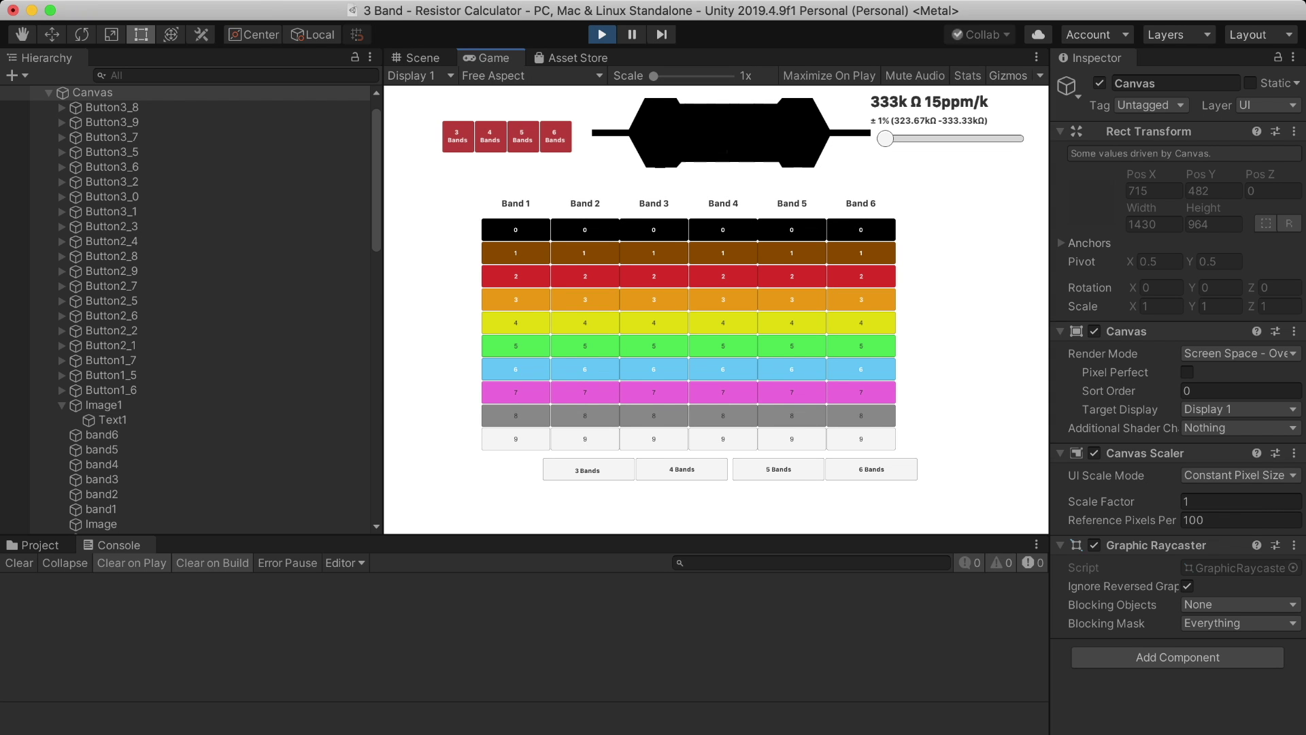
pyautogui.click(516, 253)
pyautogui.click(585, 299)
pyautogui.click(654, 369)
pyautogui.click(723, 392)
pyautogui.click(792, 368)
pyautogui.click(861, 277)
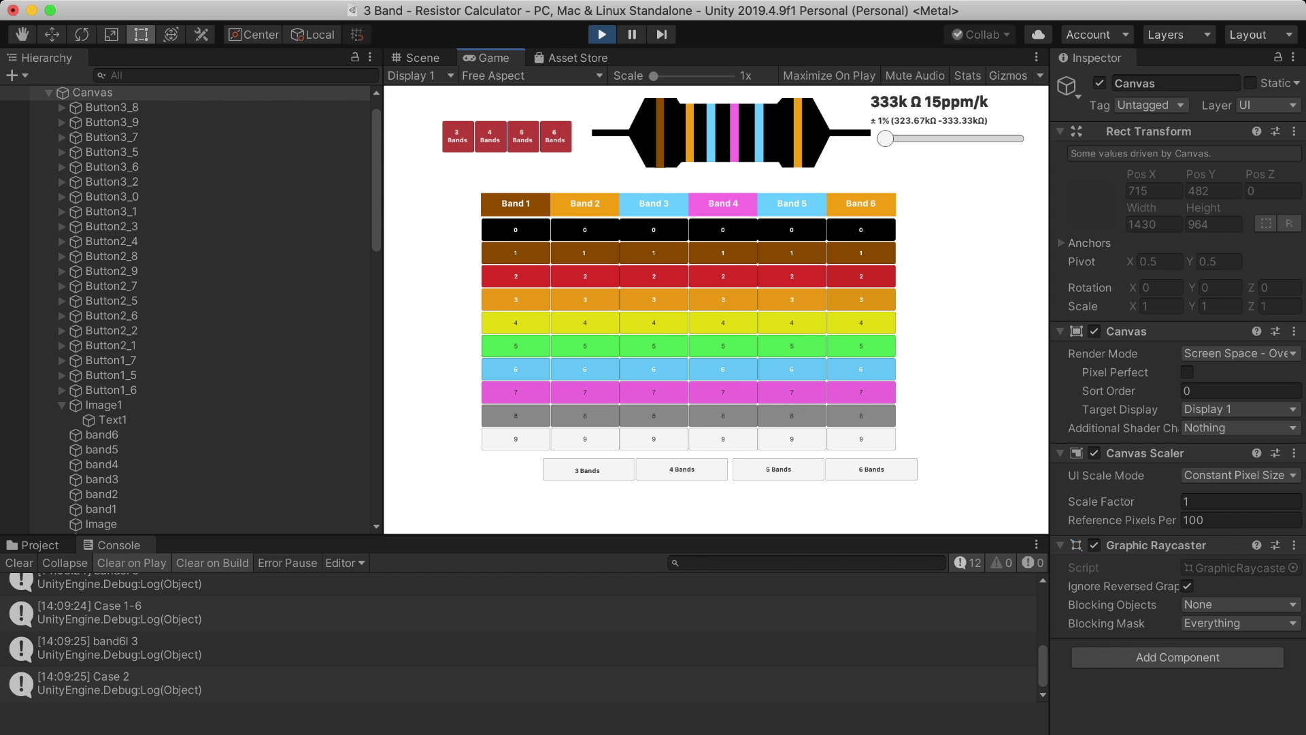
# Keep Band 4 magenta, change Band 5 to brown, and nudge the tolerance slider
pyautogui.click(792, 253)
pyautogui.click(723, 322)
pyautogui.click(723, 392)
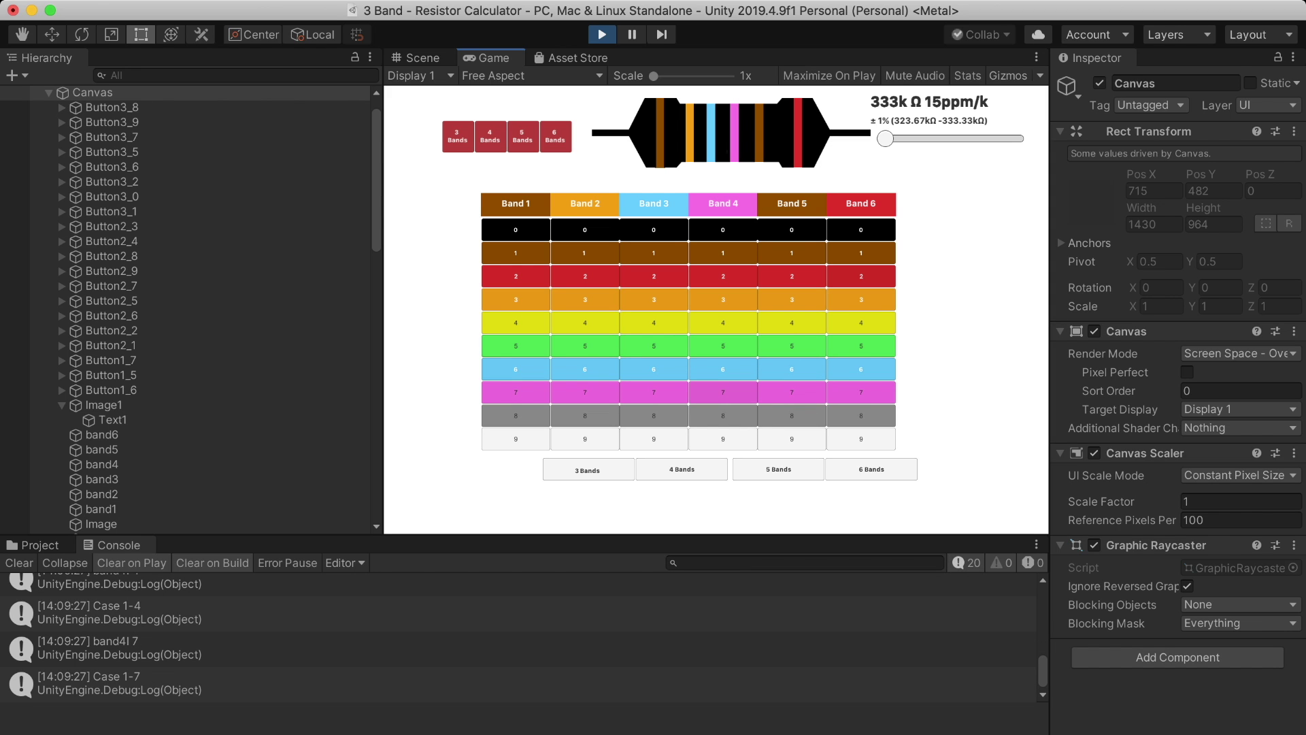
pyautogui.moveTo(930, 138)
pyautogui.mouseDown()
pyautogui.moveTo(899, 138)
pyautogui.moveTo(912, 138)
pyautogui.mouseUp()
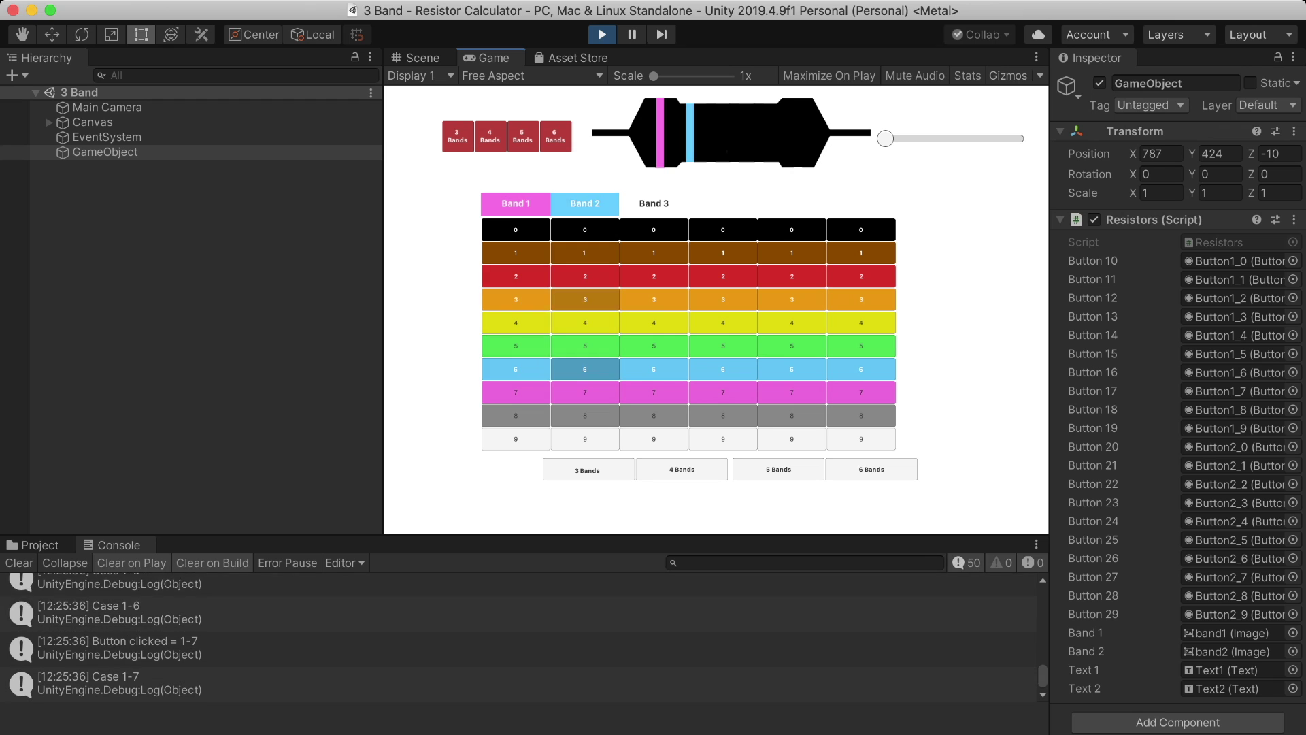
# Stop the running 3 Band scene to leave play mode
pyautogui.press('super+p')
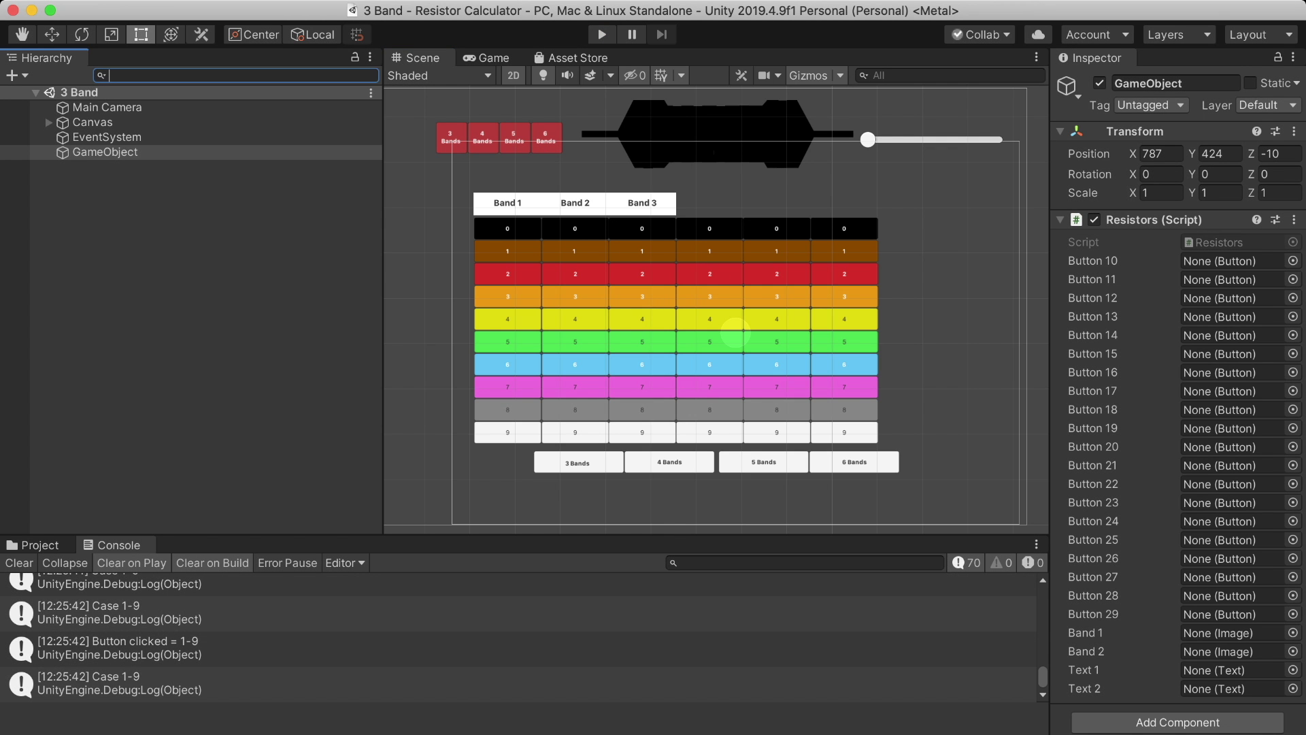
# Filter the Hierarchy with '3_' and select a column-three button, undoing an accidental Button4_5 rename
pyautogui.click(641, 229)
pyautogui.write('3-')
pyautogui.press('BackSpace')
pyautogui.write('_')
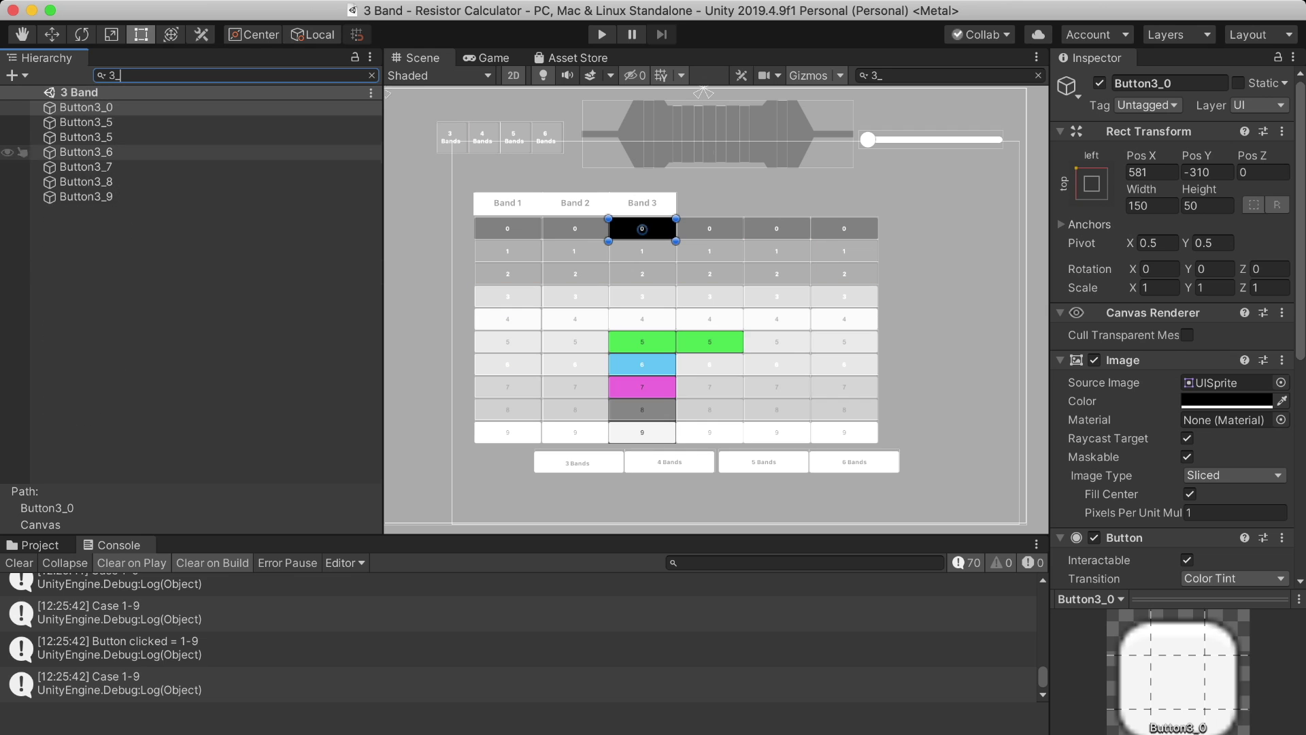
pyautogui.click(85, 137)
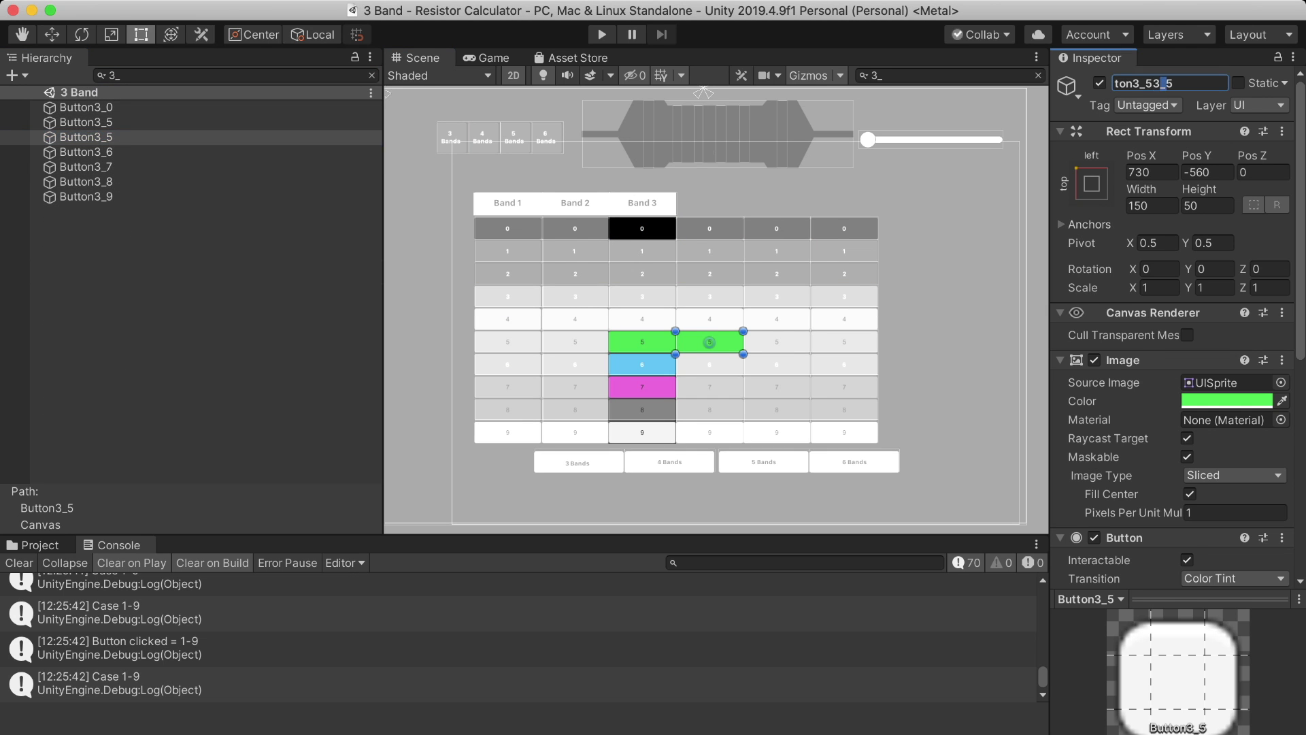
pyautogui.write('4')
pyautogui.press('Return')
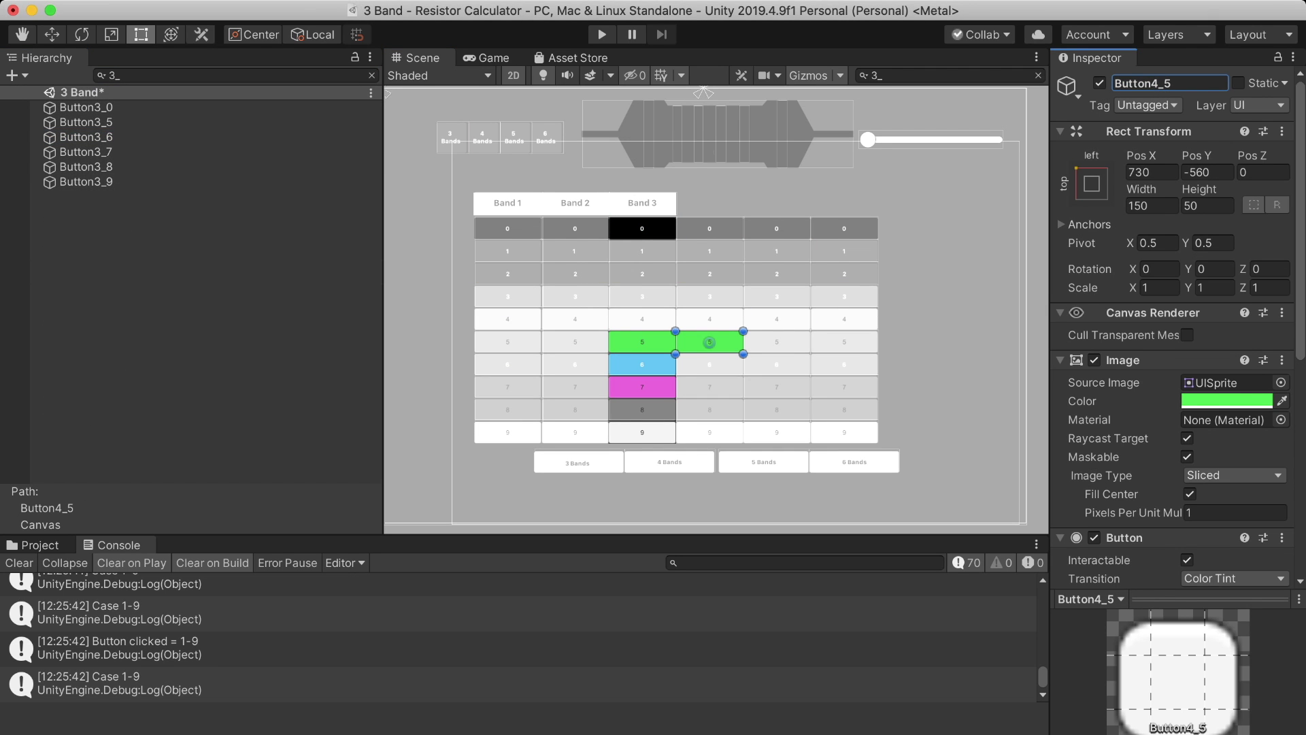
pyautogui.press('super+z')
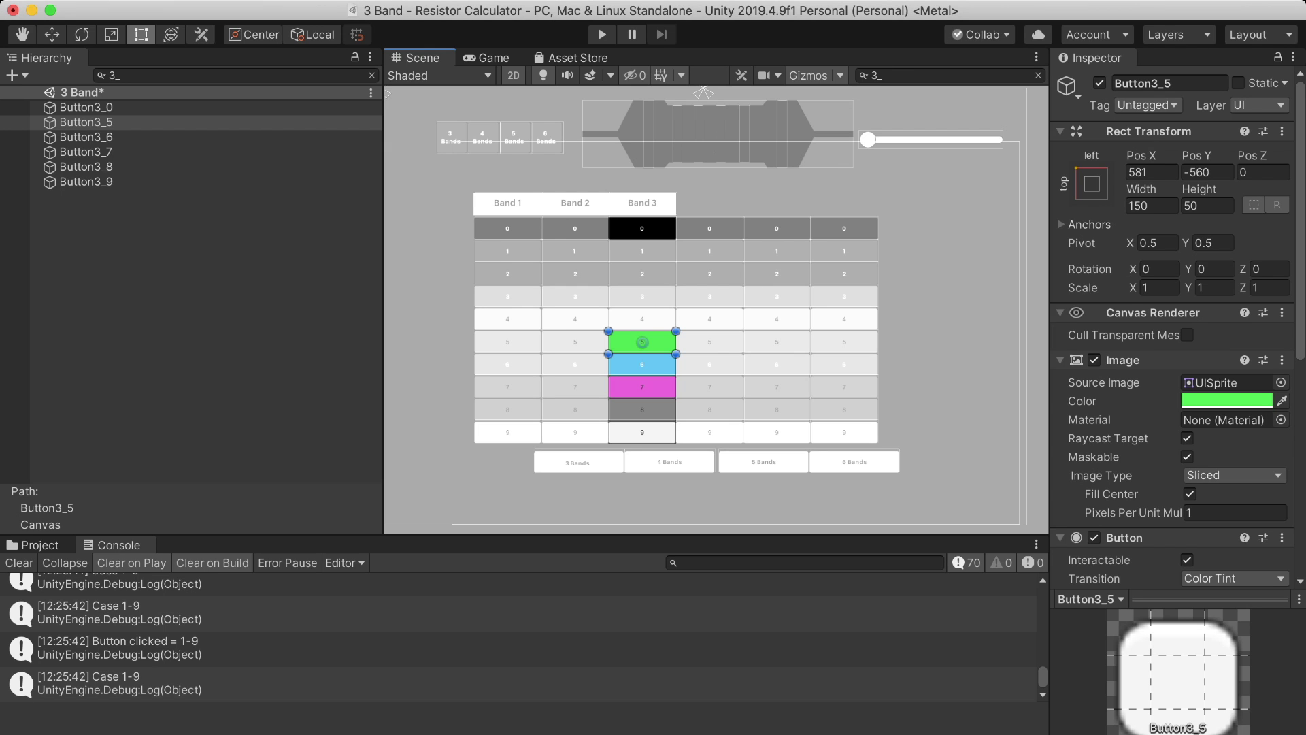
# Rename the first two third-column buttons to Button3_1 and Button3_2
pyautogui.click(120, 75)
pyautogui.write('1')
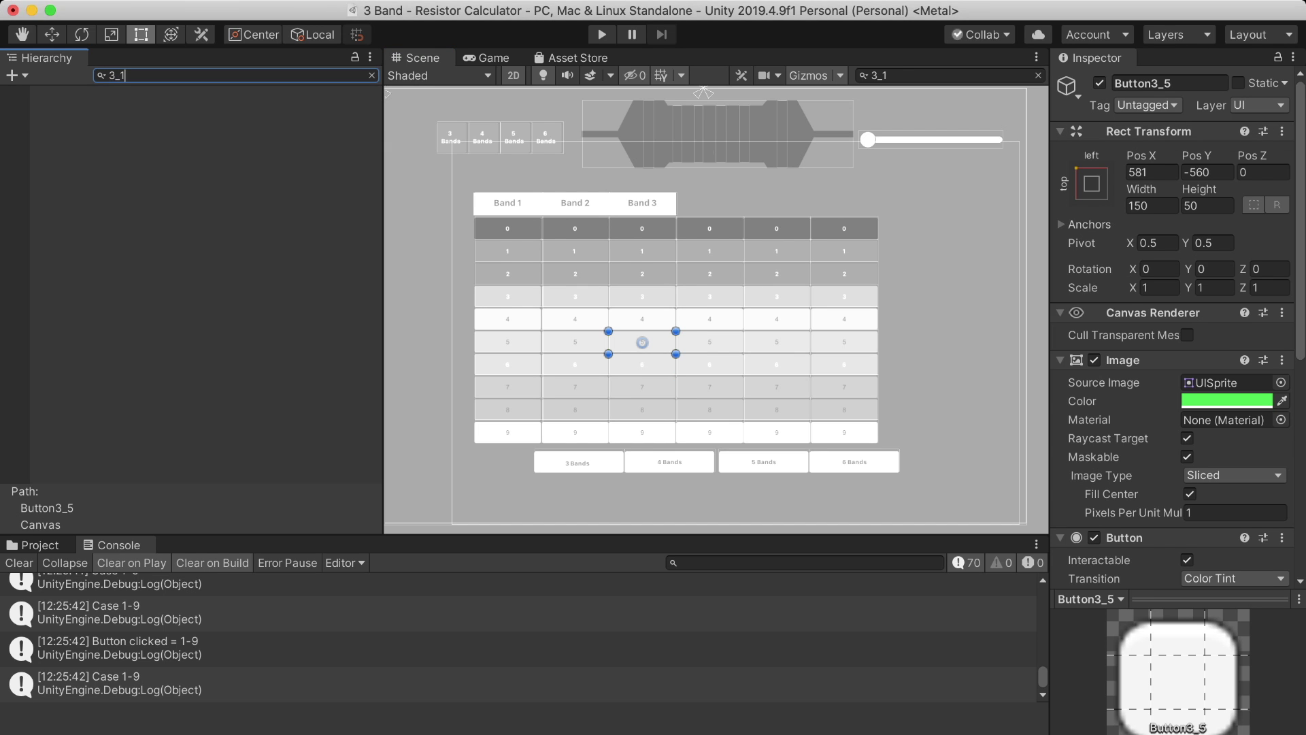
pyautogui.press('super+z')
pyautogui.press('super+z')
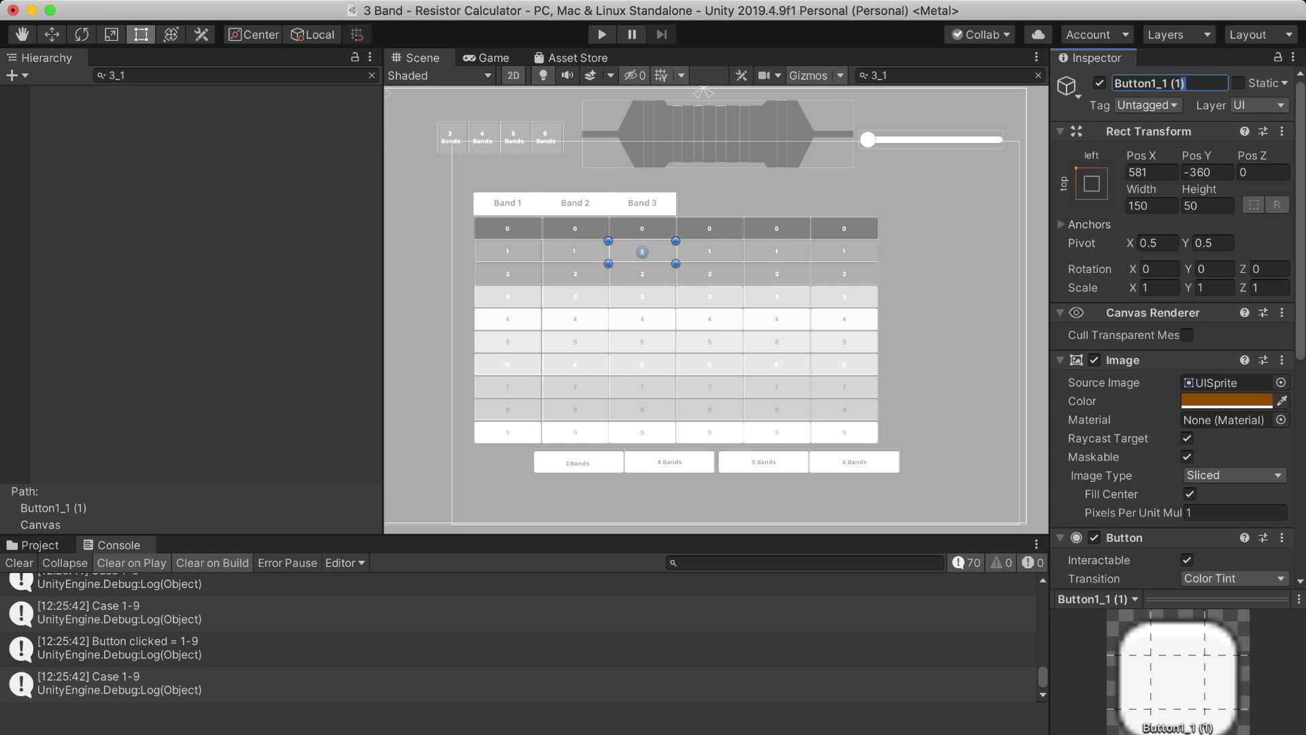
pyautogui.write('_1')
pyautogui.press('Return')
pyautogui.press('super+z')
pyautogui.write('Button3_')
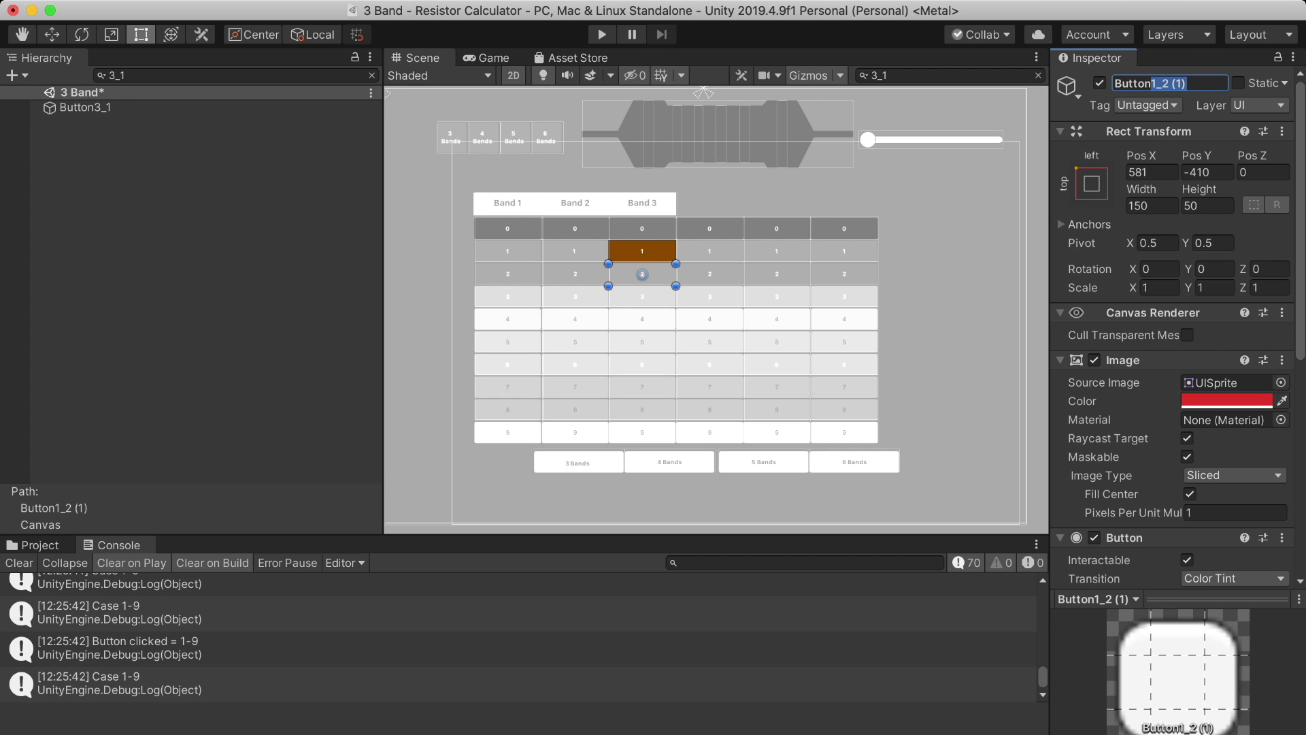
pyautogui.write('2')
pyautogui.press('Return')
# Rename the third button to Button3_3, correcting the hyphen to an underscore
pyautogui.press('BackSpace')
pyautogui.press('super+z')
pyautogui.write('3Button3-3')
pyautogui.press('Return')
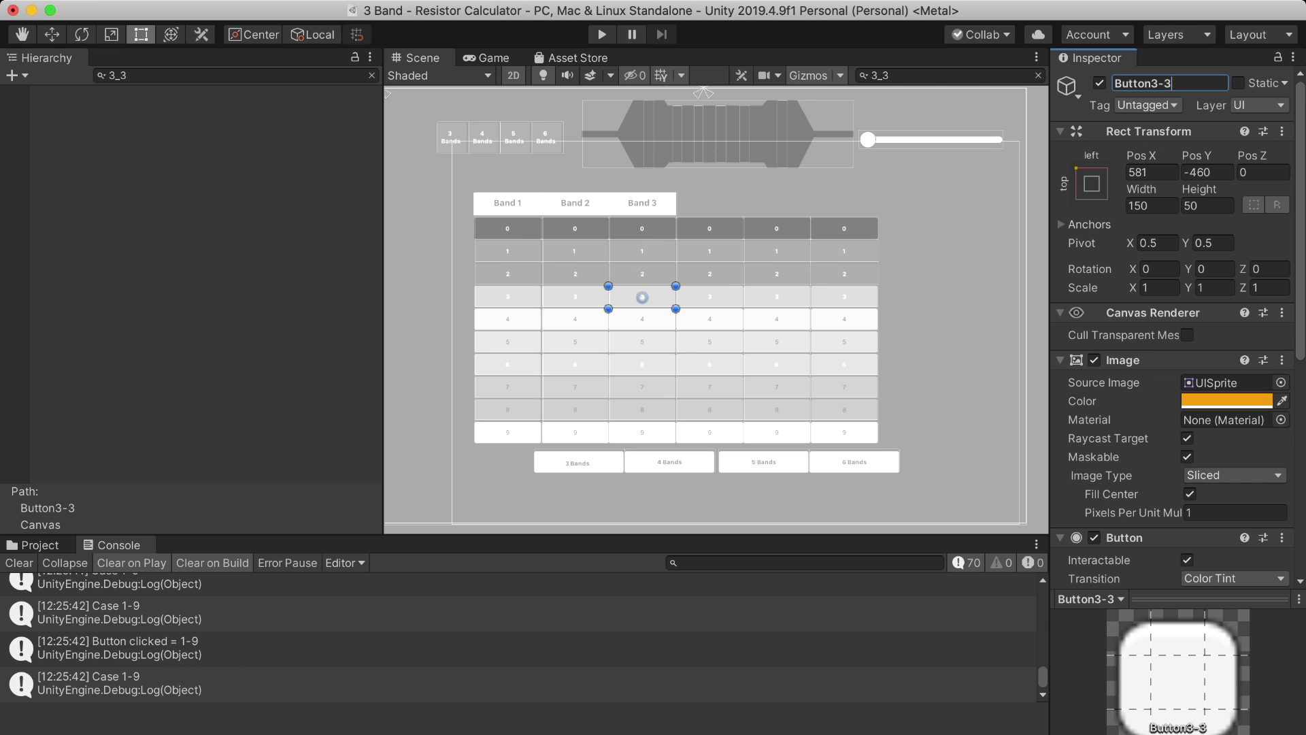
pyautogui.press('Left')
pyautogui.press('BackSpace')
pyautogui.write('_')
pyautogui.press('Return')
# Rename the fourth third-column button to Button3_4, then select the Canvas
pyautogui.press('BackSpace')
pyautogui.write('4')
pyautogui.click(642, 319)
pyautogui.write('Button3')
pyautogui.press('Return')
pyautogui.click(642, 342)
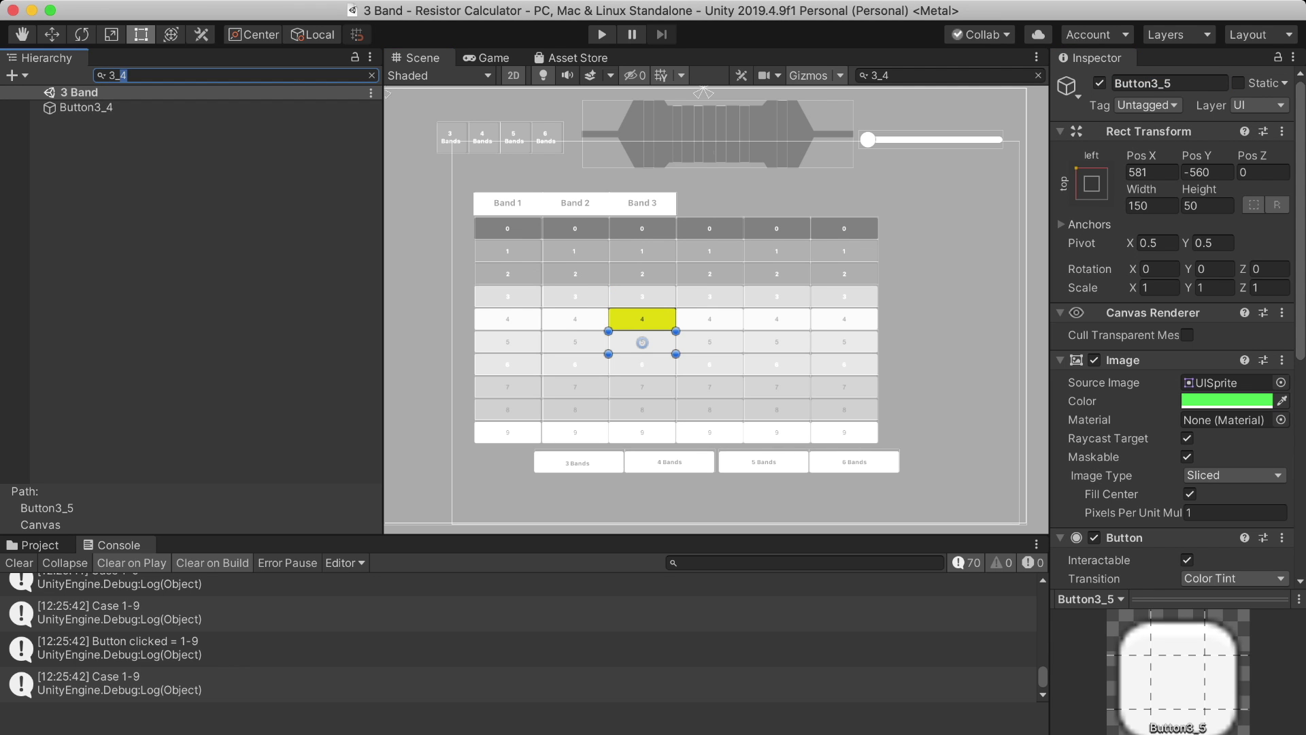
pyautogui.press('BackSpace')
pyautogui.write('8')
pyautogui.click(642, 342)
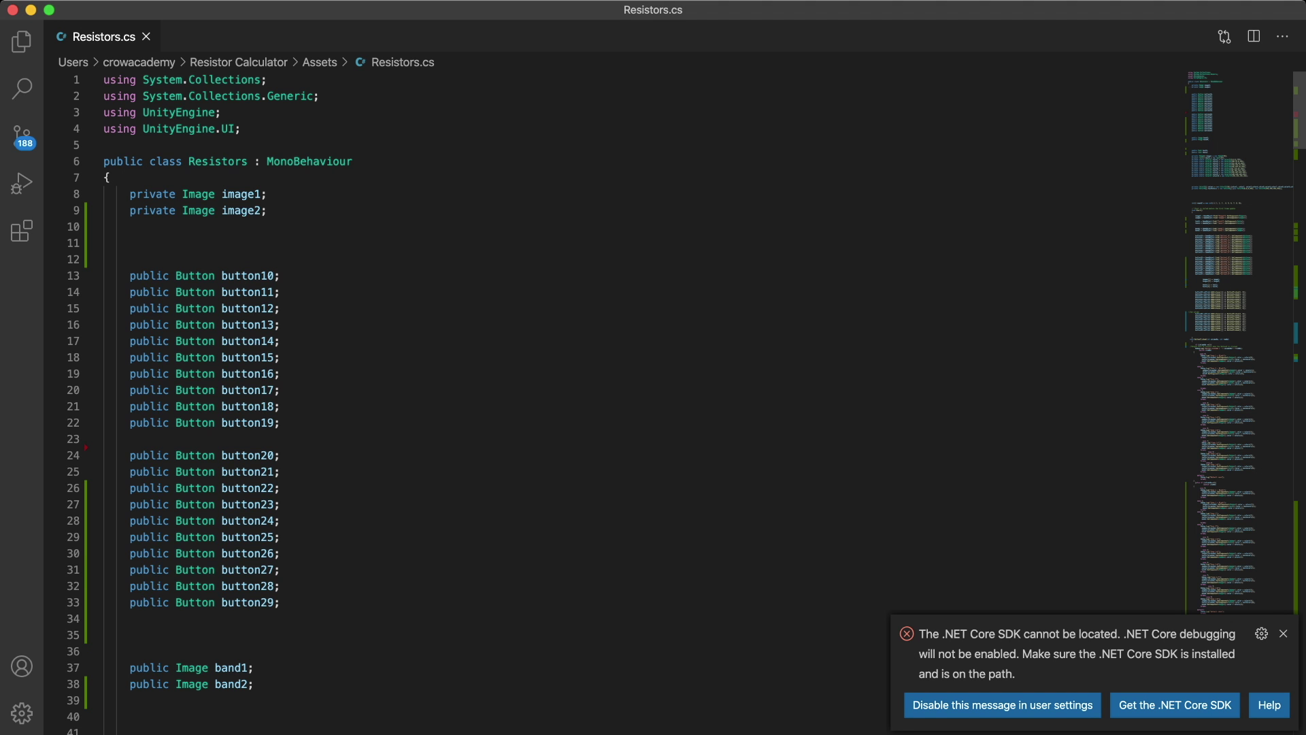
# Duplicate the button20–29 declarations as a new button30–button39 block in Resistors.cs
pyautogui.press('super+b')
pyautogui.write('private Image image2;')
pyautogui.press('super+s')
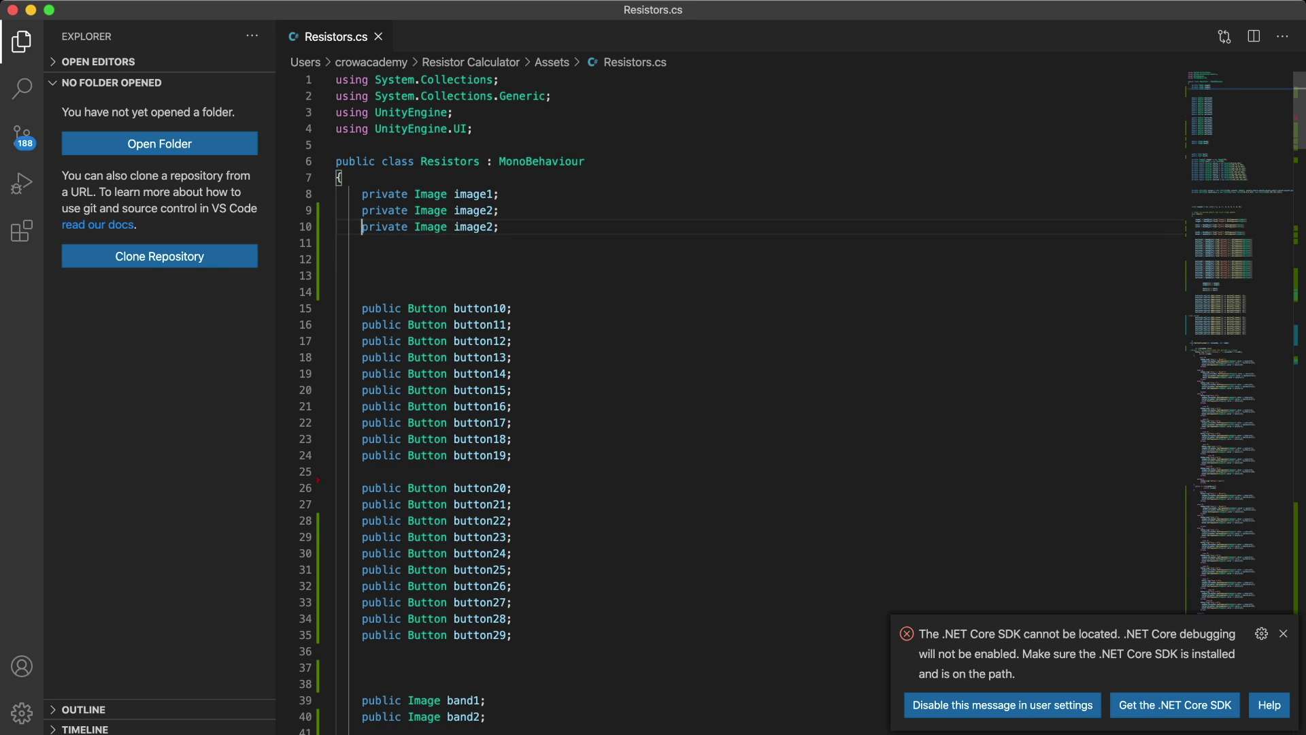
pyautogui.scroll(-8, 681, 401)
pyautogui.scroll(5, 681, 401)
pyautogui.click(512, 453)
pyautogui.press('Return')
pyautogui.press('Return')
pyautogui.write('public Button button20;     public Button button21;     public Button button22;     public Button button23;     public Button button24;     public Button button25;     public Button button26;     public Button button27;     public Button button28;     public Button button29;')
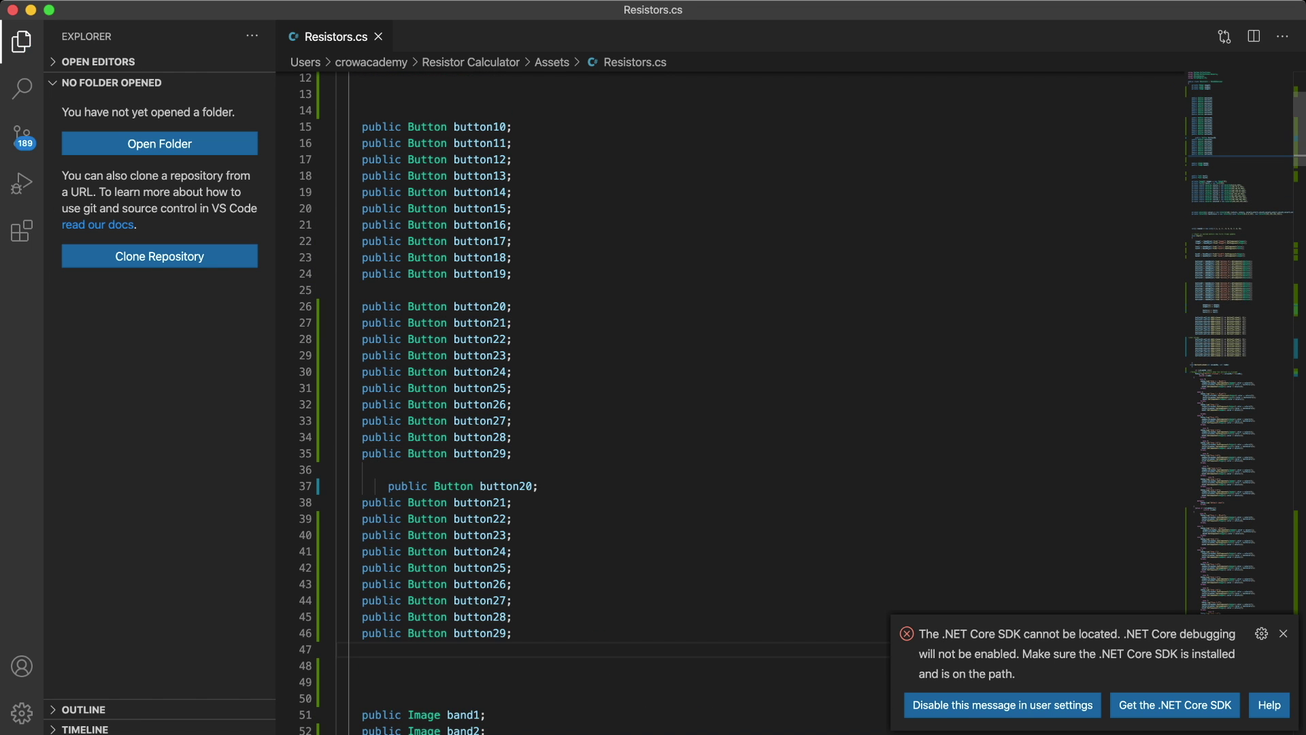
pyautogui.write('333')
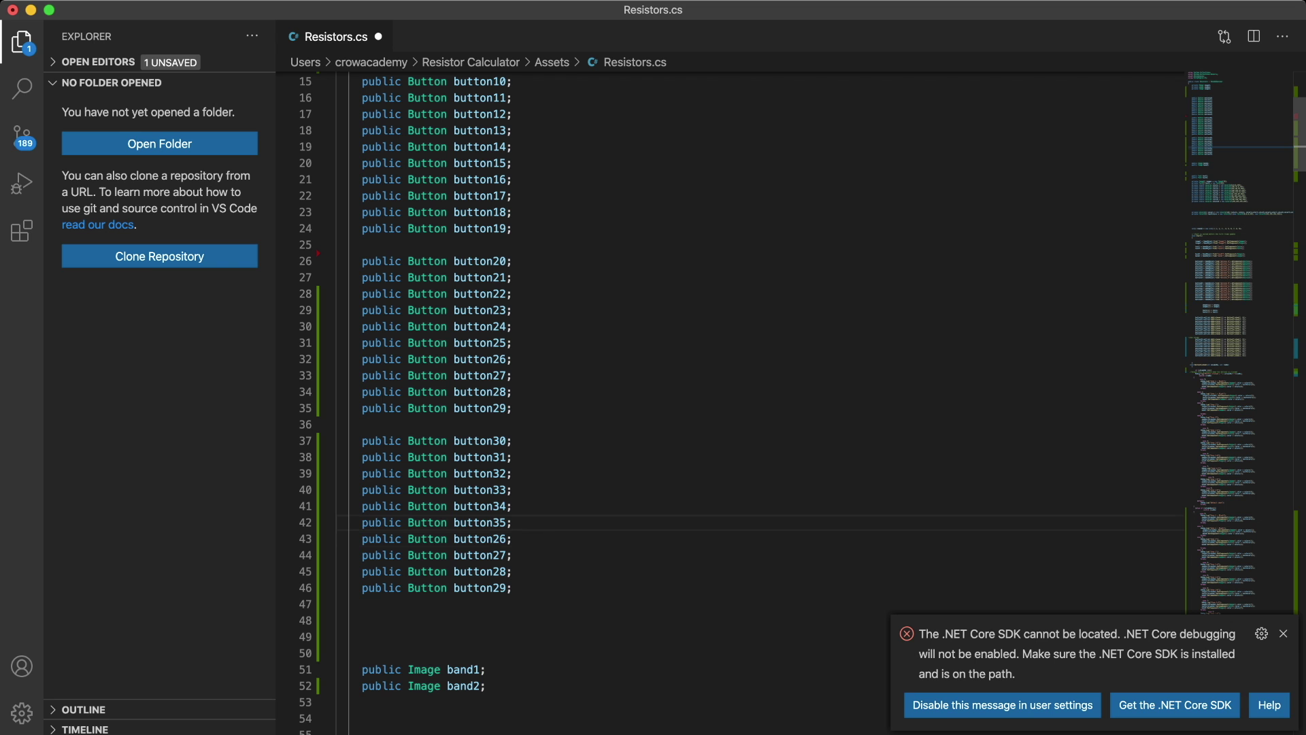
pyautogui.write('3333333')
# Add a band3 declaration by copying the band2 line, and save
pyautogui.press('Down')
pyautogui.press('Down')
pyautogui.press('Down')
pyautogui.press('super+l')
pyautogui.press('super+c')
pyautogui.press('super+v')
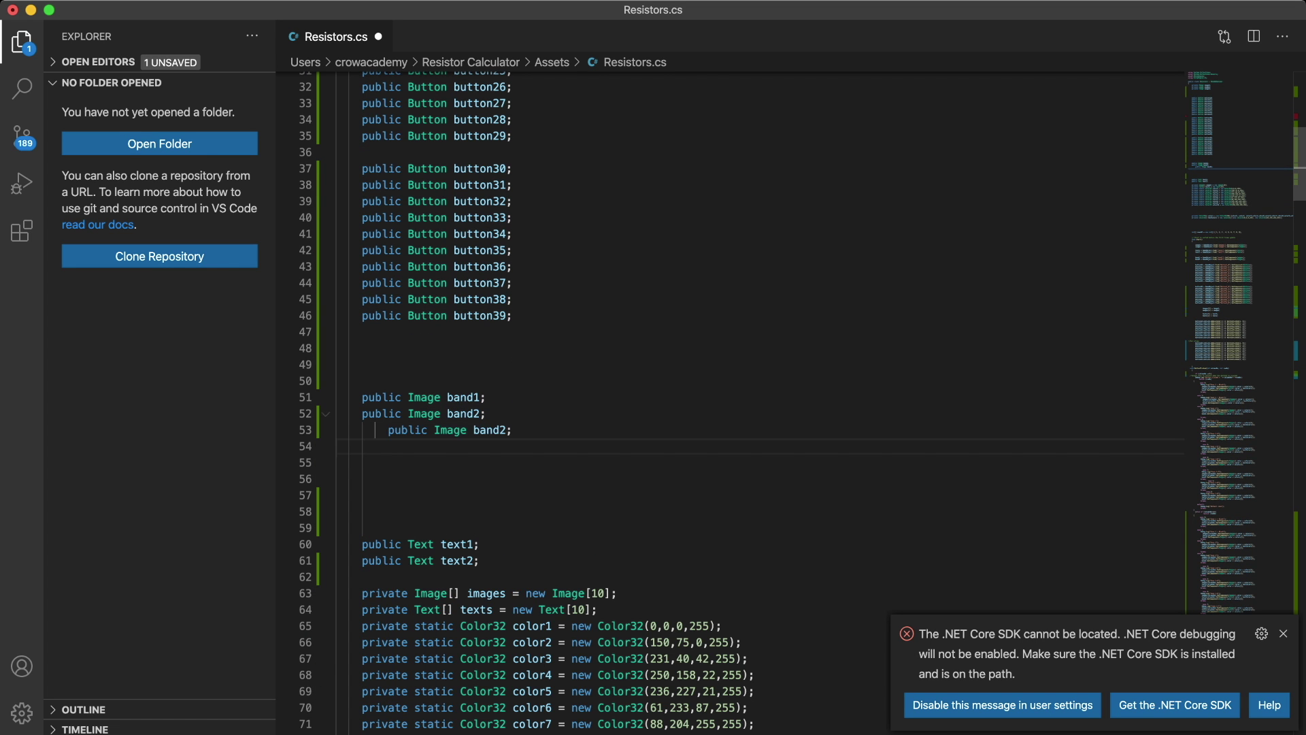
pyautogui.write('3')
pyautogui.press('super+s')
# Add a text3 declaration from a copy of the text2 line
pyautogui.scroll(-3, 680, 401)
pyautogui.press('super+v')
pyautogui.press('Up')
pyautogui.hotkey('shift', 'Tab')
pyautogui.press('End')
pyautogui.press('Left')
pyautogui.press('BackSpace')
pyautogui.write('3')
# Add an image3 lookup in Start by duplicating the image2 Find line, and save
pyautogui.scroll(-10, 680, 402)
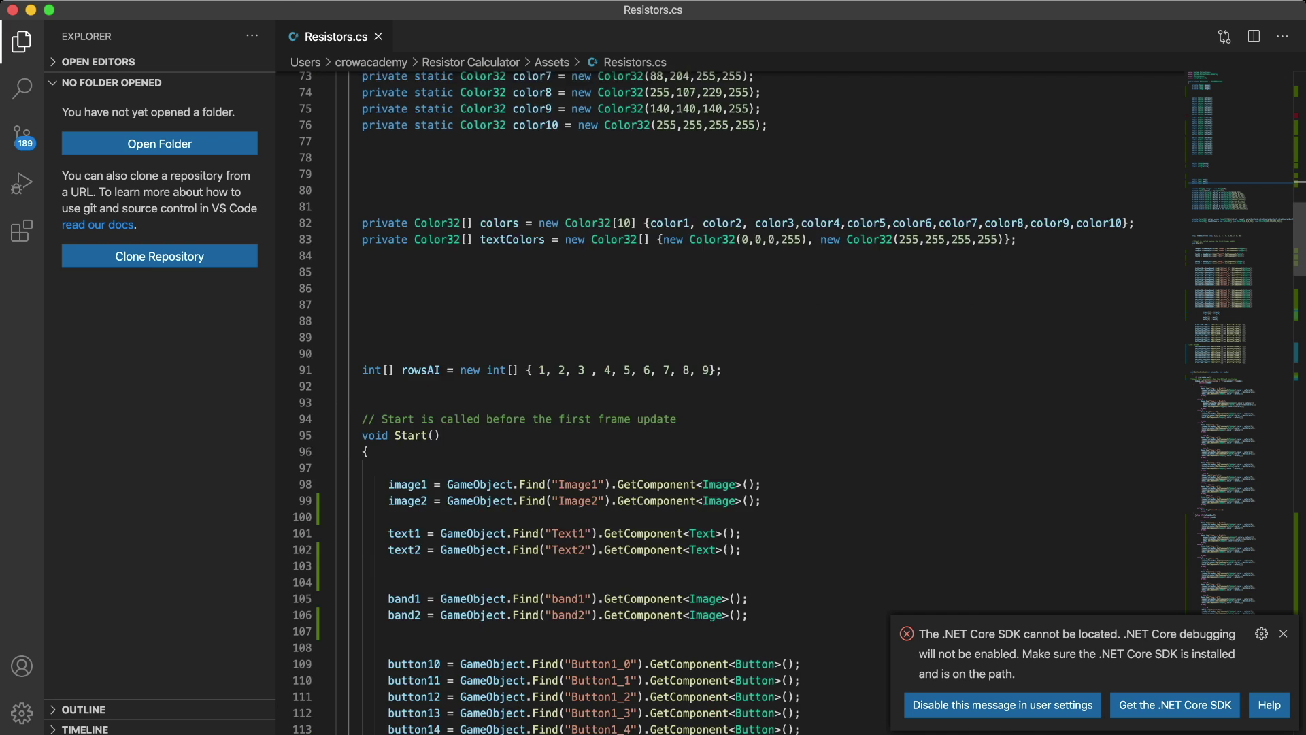
pyautogui.click(436, 426)
pyautogui.press('super+v')
pyautogui.press('super+b')
pyautogui.hotkey('shift', 'Tab')
pyautogui.write('33')
pyautogui.press('super+s')
# Duplicate the text2 lookup and change both 2s to 3 for text3
pyautogui.scroll(-2, 681, 401)
pyautogui.click(510, 401)
pyautogui.press('super+c')
pyautogui.press('super+v')
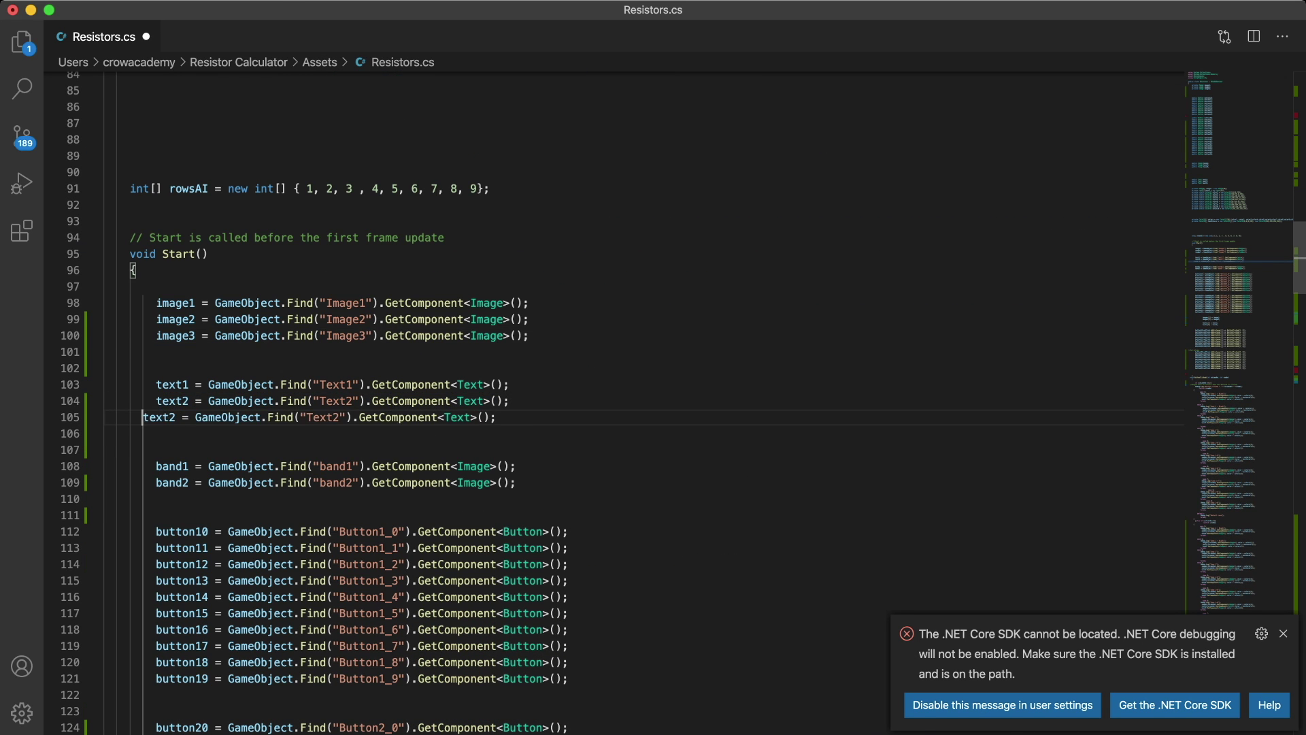
pyautogui.hotkey('shift', 'Tab')
pyautogui.click(183, 417)
pyautogui.press('super+d')
pyautogui.write('3')
# Duplicate the band2 lookup and renumber it to find band3
pyautogui.click(516, 483)
pyautogui.press('super+c')
pyautogui.press('super+v')
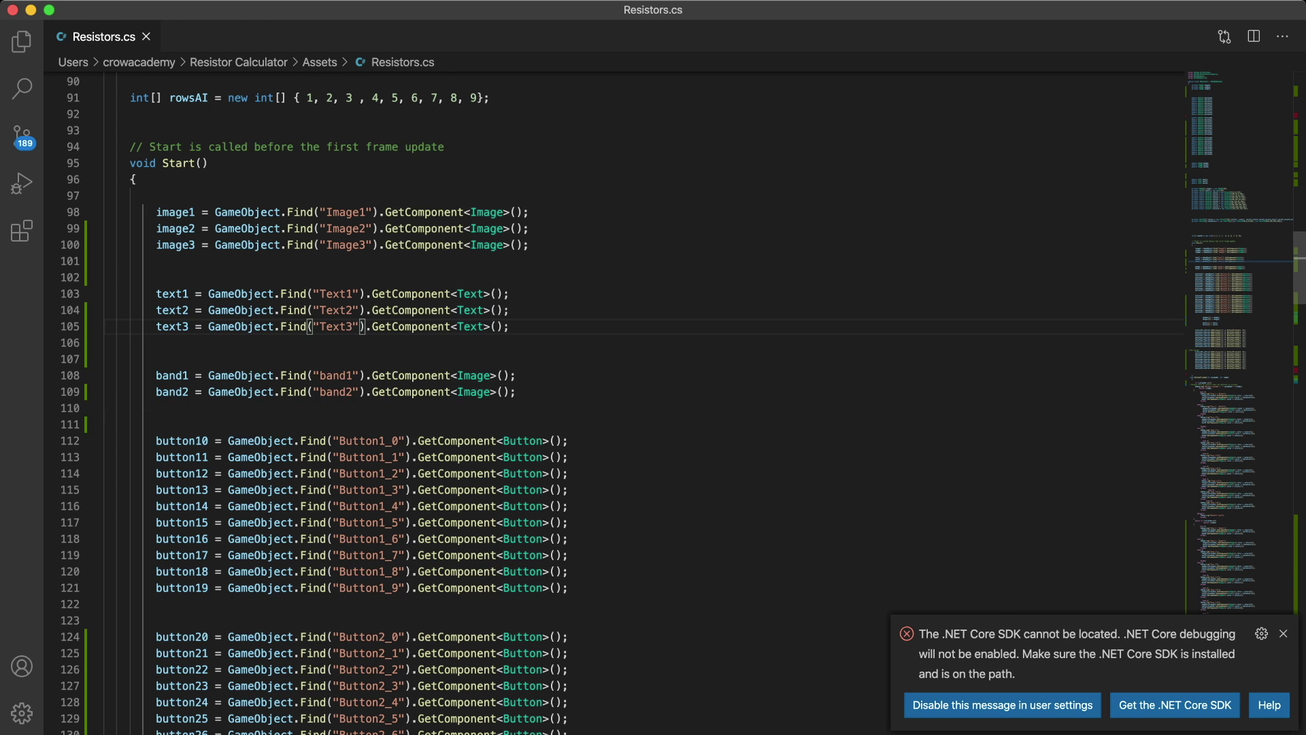
pyautogui.scroll(-2, 680, 401)
pyautogui.click(188, 407)
pyautogui.press('BackSpace')
pyautogui.write('3')
pyautogui.click(353, 408)
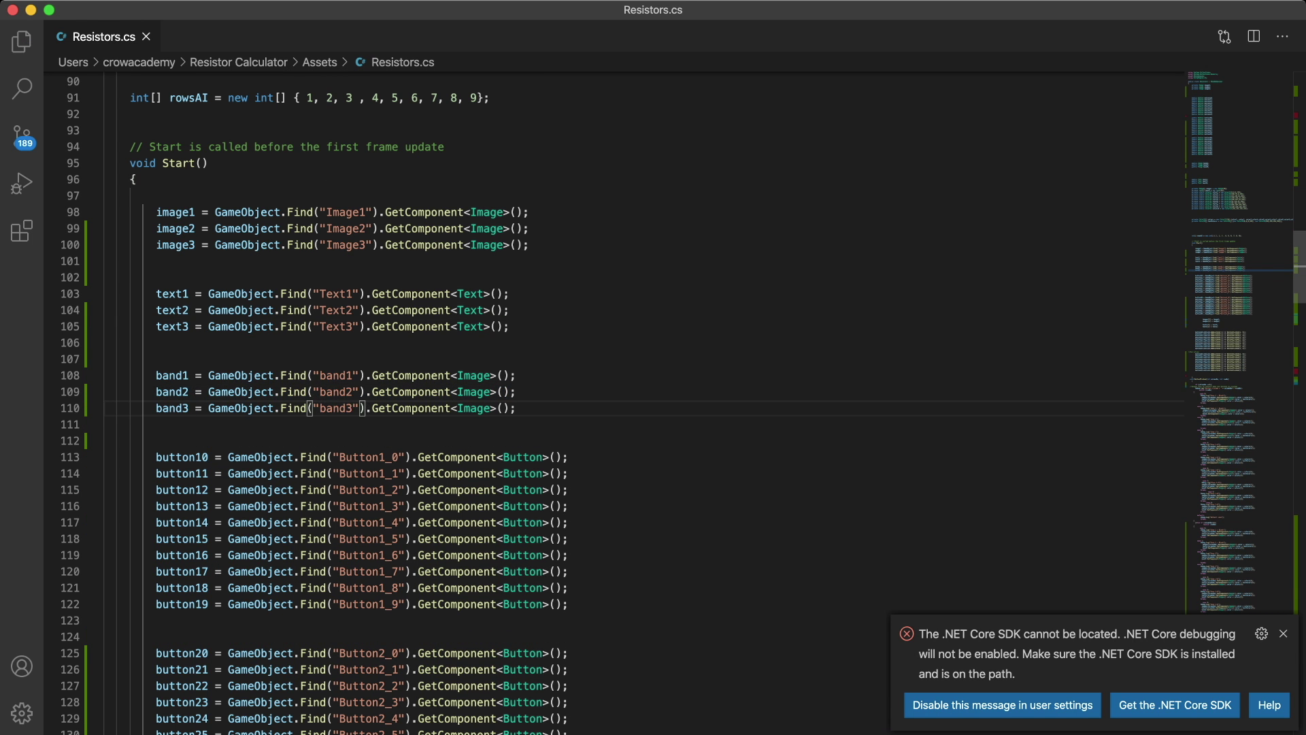
pyautogui.scroll(-6, 613, 402)
# Copy the button20–29 lookups into a new block and select the Button2_ names for renumbering to Button3_
pyautogui.moveTo(106, 342); pyautogui.dragTo(568, 489)
pyautogui.press('super+c')
pyautogui.click(568, 489)
pyautogui.press('Return')
pyautogui.press('super+v')
pyautogui.scroll(-3, 613, 401)
pyautogui.keyDown('alt'); pyautogui.keyDown('shift'); pyautogui.moveTo(199, 288); pyautogui.dragTo(206, 435); pyautogui.keyUp('shift'); pyautogui.keyUp('alt')
pyautogui.write('33')
pyautogui.keyDown('alt'); pyautogui.keyDown('shift'); pyautogui.moveTo(383, 288); pyautogui.dragTo(391, 435); pyautogui.keyUp('shift'); pyautogui.keyUp('alt')
# Change the lookup names to column 3 and save the script
pyautogui.write('3')
pyautogui.press('Escape')
pyautogui.write('3')
pyautogui.press('super+s')
# Duplicate the image and text assignments for the third column under a //3 comment
pyautogui.scroll(-5, 612, 402)
pyautogui.click(334, 274)
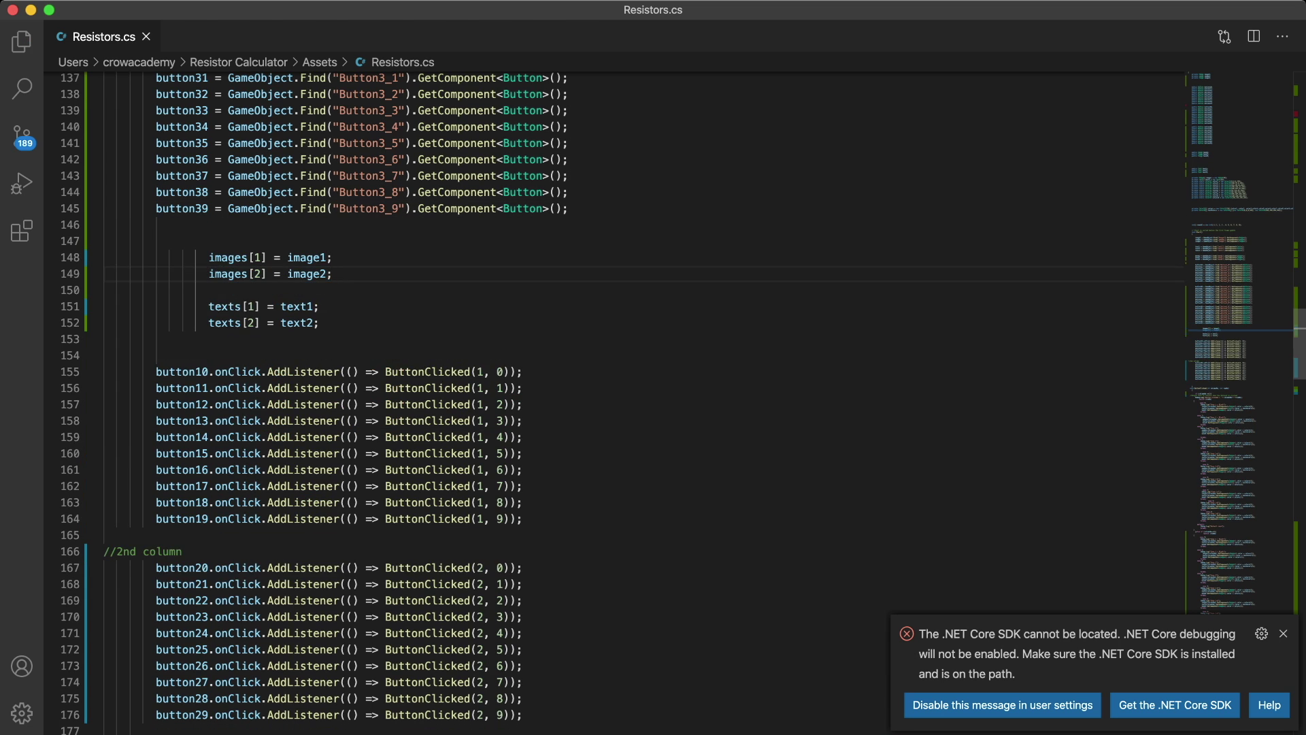
pyautogui.hotkey('shift', 'alt', 'Down')
pyautogui.write('3')
# Copy the second-column button listeners, paste them as a third-column set, and save
pyautogui.scroll(-7, 612, 402)
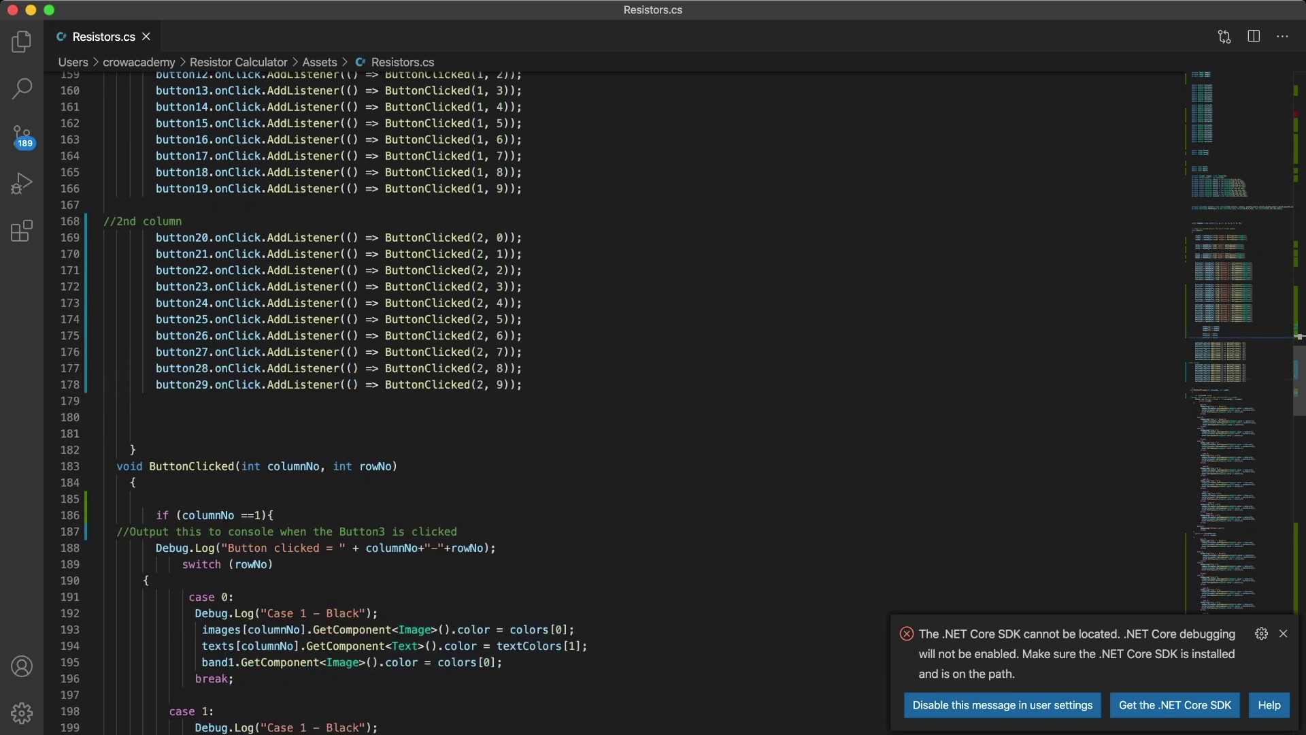
pyautogui.click(156, 401)
pyautogui.press('Return')
pyautogui.press('Return')
pyautogui.press('Up')
pyautogui.write('//3')
pyautogui.moveTo(102, 237); pyautogui.dragTo(521, 385)
pyautogui.press('super+c')
pyautogui.click(155, 449)
pyautogui.press('super+v')
pyautogui.press('super+s')
# Renumber the pasted listeners to button30–37
pyautogui.click(201, 450)
pyautogui.press('BackSpace')
pyautogui.press('3')
pyautogui.press('Down')
pyautogui.press('BackSpace')
pyautogui.press('3')
pyautogui.press('Down')
pyautogui.press('BackSpace')
pyautogui.press('3')
pyautogui.press('Down')
pyautogui.press('BackSpace')
pyautogui.press('3')
pyautogui.press('Down')
pyautogui.press('BackSpace')
pyautogui.press('3')
pyautogui.press('Down')
pyautogui.press('BackSpace')
pyautogui.press('3')
pyautogui.press('Down')
pyautogui.press('BackSpace')
pyautogui.press('3')
pyautogui.press('Down')
pyautogui.press('BackSpace')
pyautogui.press('3')
pyautogui.press('Down')
# Set the pasted listeners' column argument to 3 and save
pyautogui.press('BackSpace')
pyautogui.press('3')
pyautogui.press('Down')
pyautogui.press('BackSpace')
pyautogui.press('3')
pyautogui.doubleClick(480, 450)
pyautogui.press('3')
pyautogui.press('Down')
pyautogui.press('BackSpace')
pyautogui.press('3')
pyautogui.press('Down')
pyautogui.press('BackSpace')
pyautogui.press('3')
pyautogui.press('Down')
pyautogui.press('BackSpace')
pyautogui.press('3')
pyautogui.press('Down')
pyautogui.press('BackSpace')
pyautogui.press('3')
pyautogui.press('Down')
pyautogui.press('BackSpace')
pyautogui.press('3')
pyautogui.press('Down')
pyautogui.press('BackSpace')
pyautogui.press('3')
pyautogui.press('Down')
pyautogui.press('BackSpace')
pyautogui.press('3')
pyautogui.press('Down')
pyautogui.press('BackSpace')
pyautogui.press('3')
pyautogui.press('Down')
pyautogui.press('BackSpace')
pyautogui.press('3')
pyautogui.press('super+s')
# Add an else if (columnNo == 3) block after the column 2 block, paste the switch cases, and save
pyautogui.scroll(-3, 653, 408)
pyautogui.click(275, 499)
pyautogui.press('super+shift+backslash')
pyautogui.scroll(-10, 653, 409)
pyautogui.scroll(-7, 653, 408)
pyautogui.click(149, 665)
pyautogui.write('else if (col')
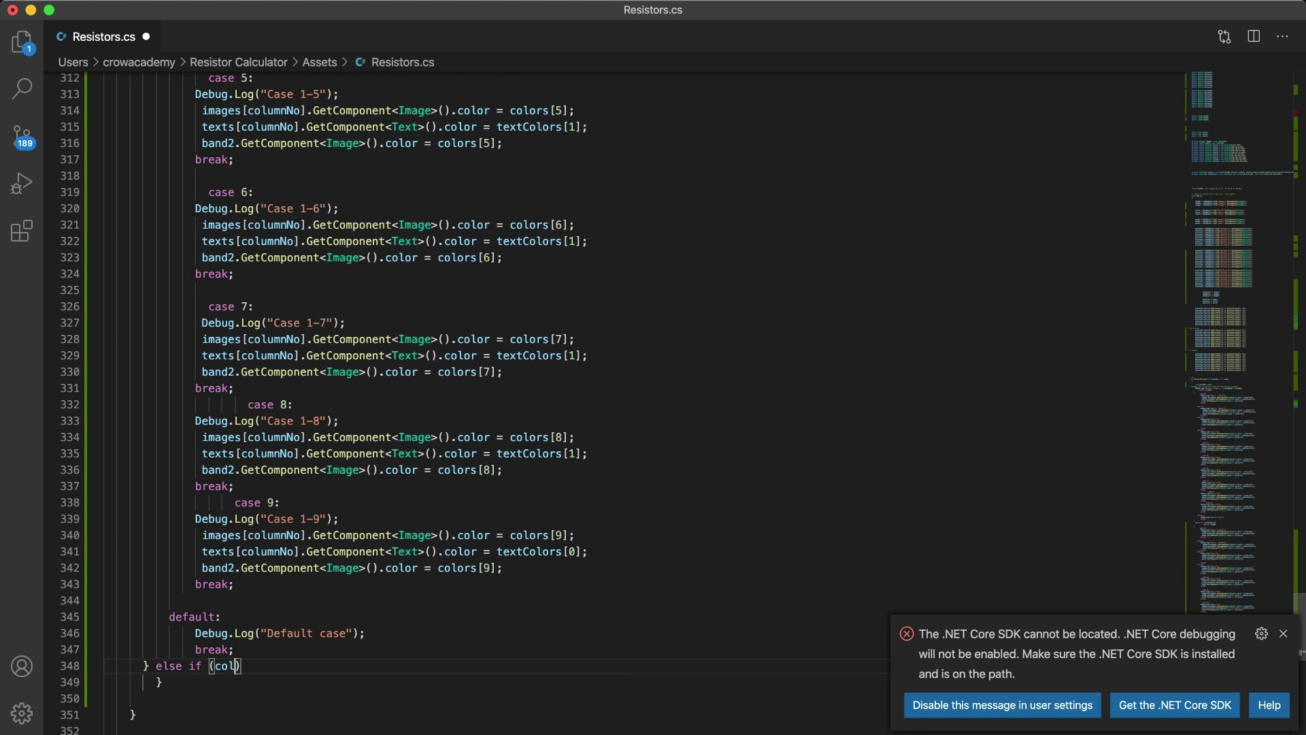
pyautogui.press('super+v')
pyautogui.press('super+z')
pyautogui.write('3)')
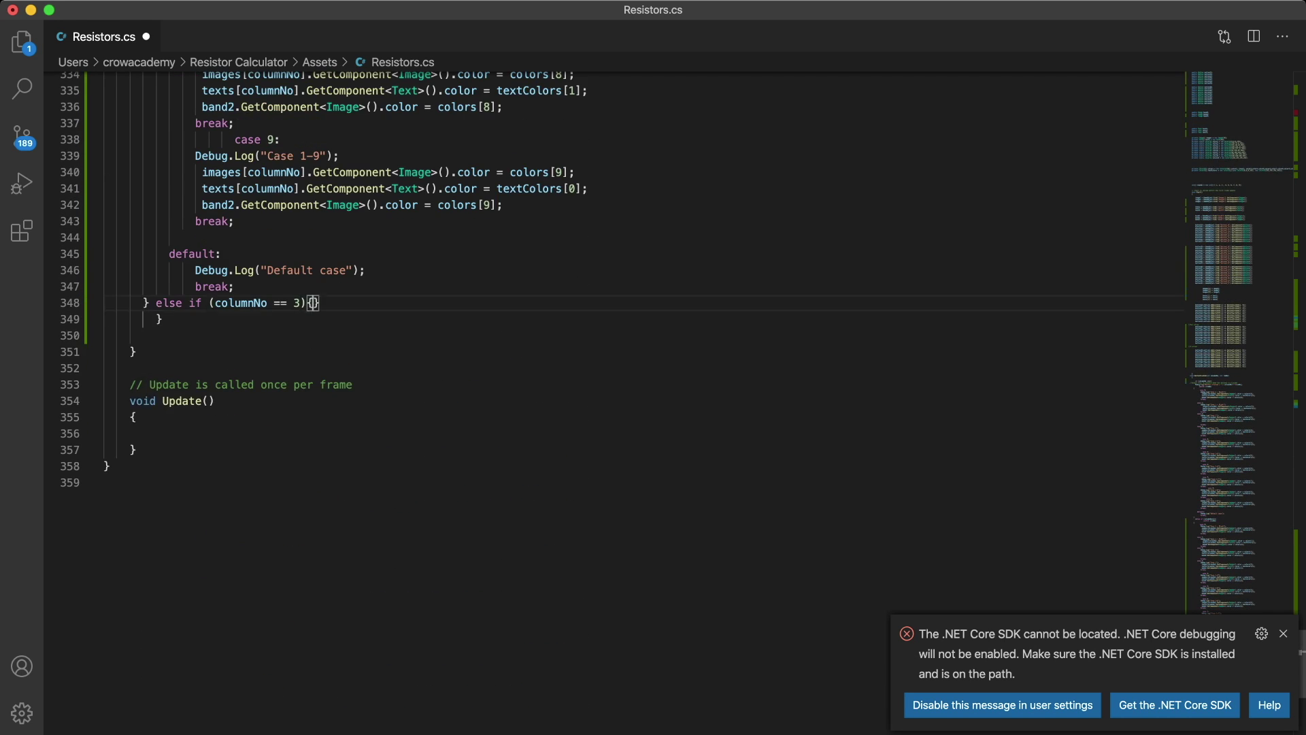
pyautogui.write('{')
pyautogui.press('super+v')
pyautogui.press('super+s')
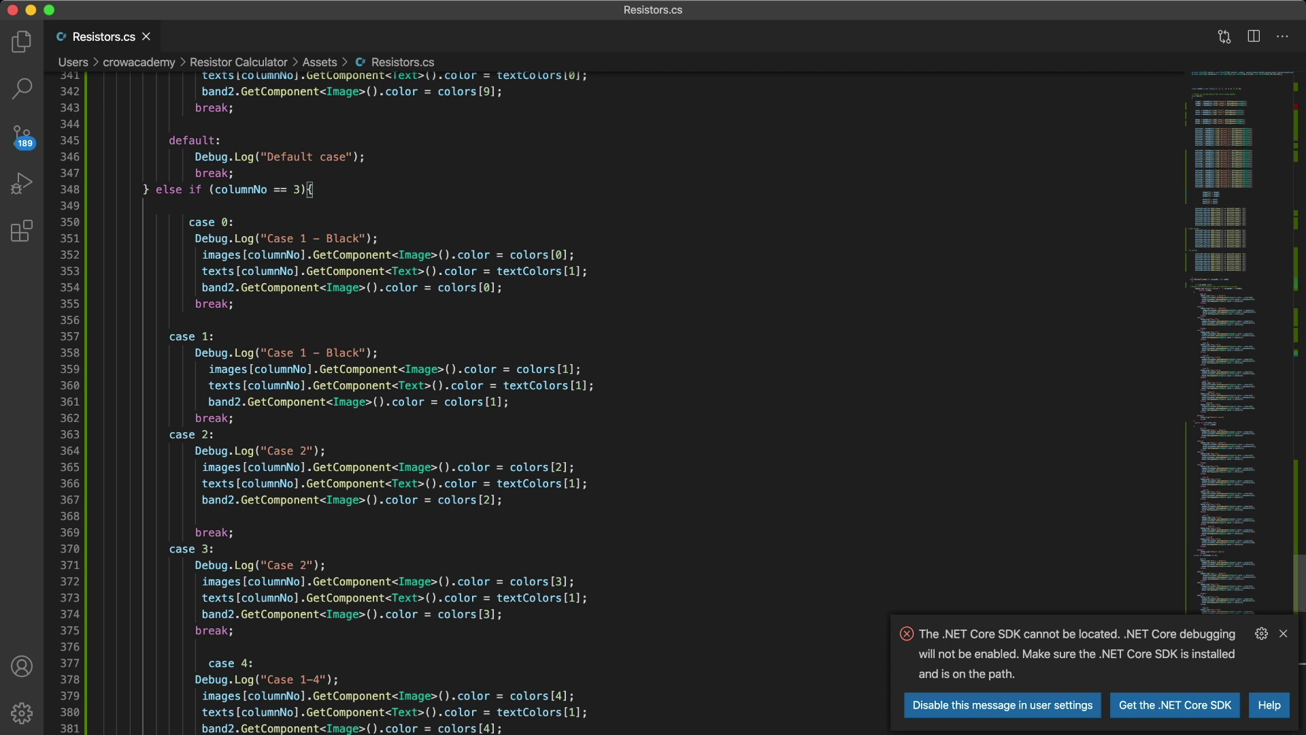
# Change every band2 reference in the column 3 cases to band3 using multiple cursors
pyautogui.click(235, 499)
pyautogui.keyDown('alt'); pyautogui.click(235, 287); pyautogui.keyUp('alt')
pyautogui.keyDown('alt'); pyautogui.click(241, 401); pyautogui.keyUp('alt')
pyautogui.press('BackSpace')
pyautogui.write('3')
pyautogui.scroll(-2, 653, 408)
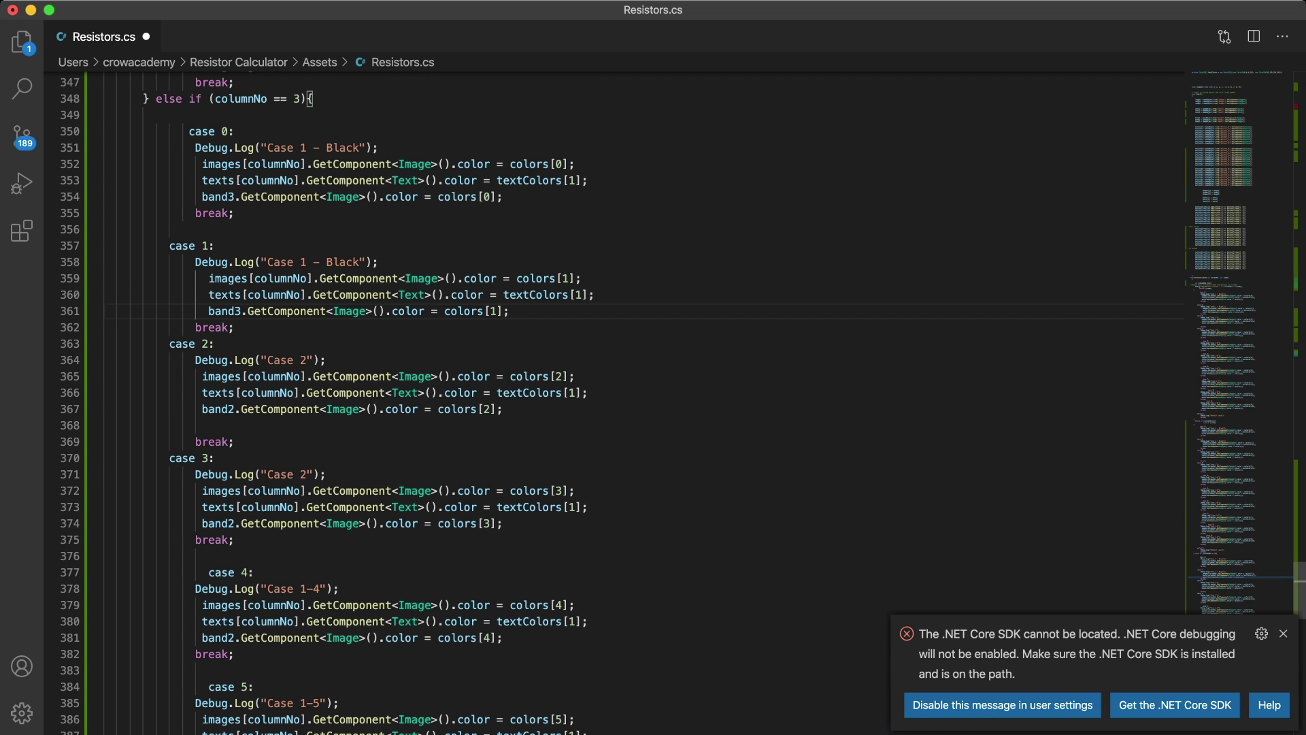
pyautogui.scroll(-2, 653, 408)
pyautogui.press('BackSpace')
pyautogui.write('3')
pyautogui.scroll(-4, 653, 408)
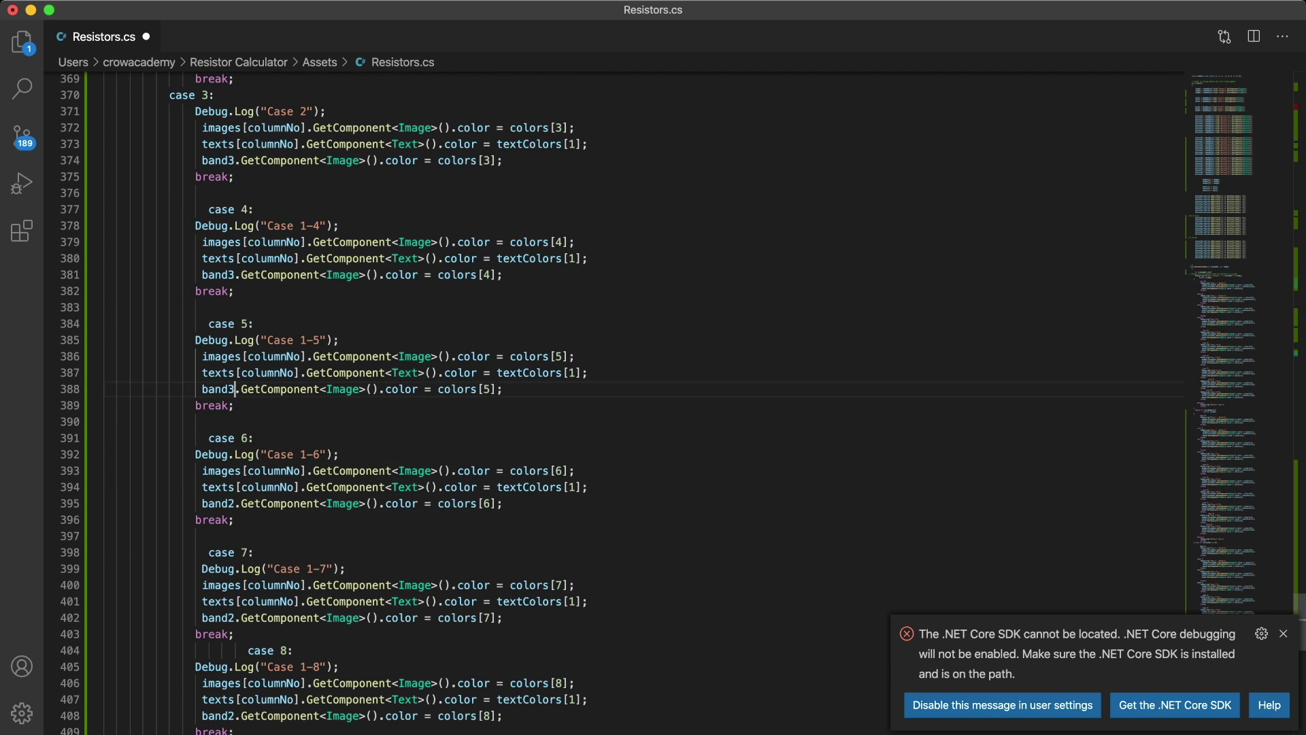
pyautogui.scroll(-2, 654, 408)
pyautogui.press('BackSpace')
pyautogui.write('3')
pyautogui.scroll(-2, 653, 408)
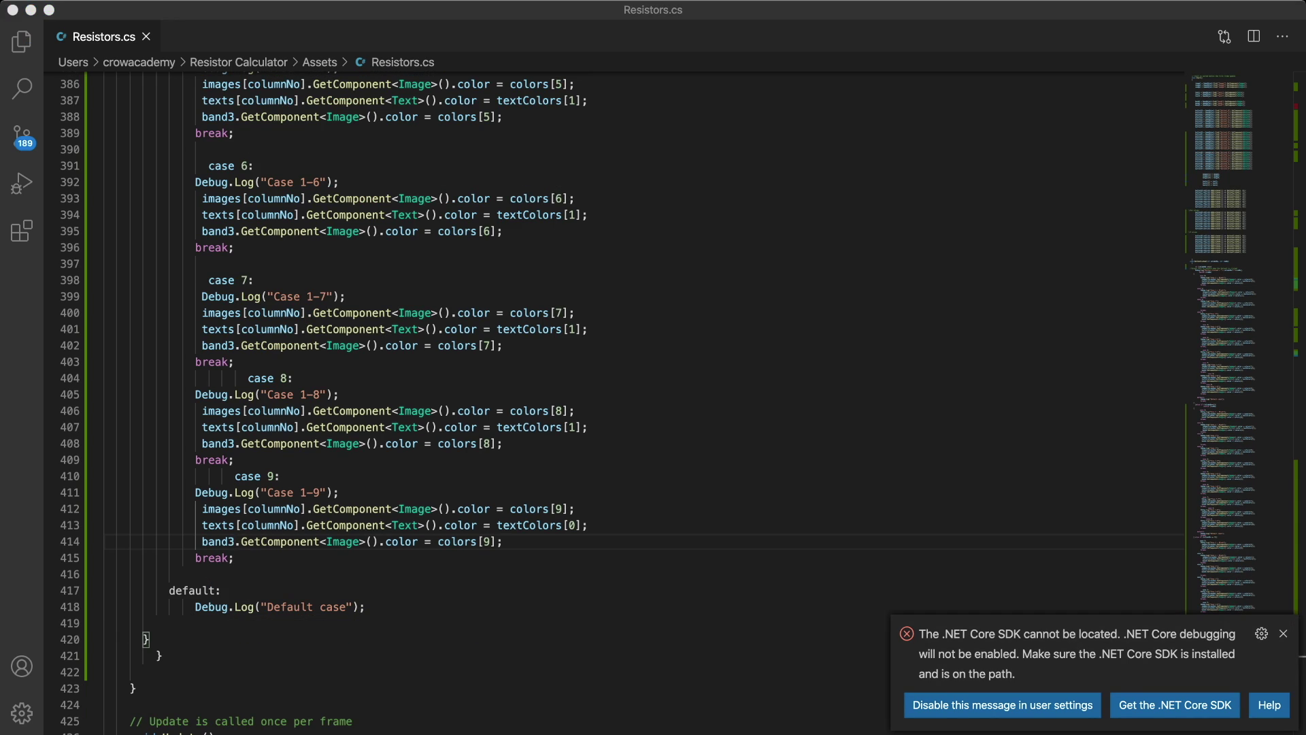
pyautogui.press('super+Tab')
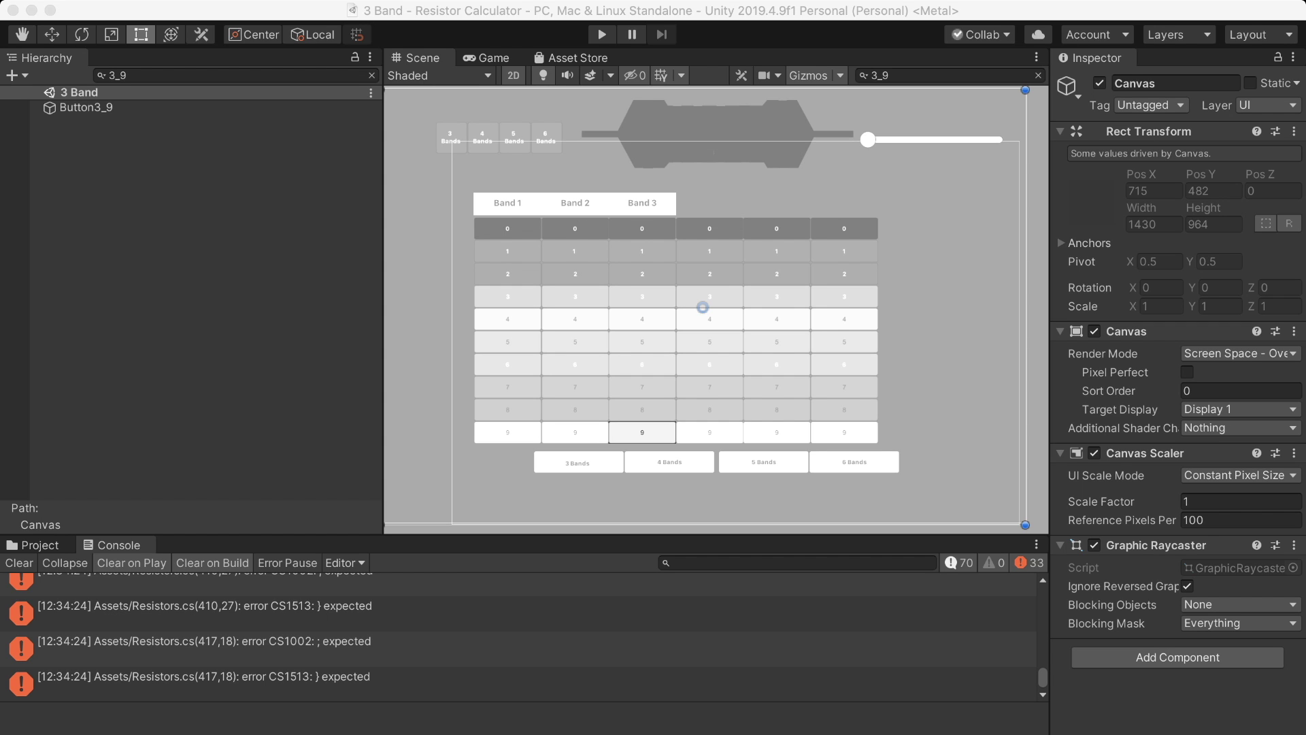
# Recompile in Unity and read the Console's remaining error, CS1513 at Resistors.cs line 430
pyautogui.press('super+p')
pyautogui.press('super+Tab')
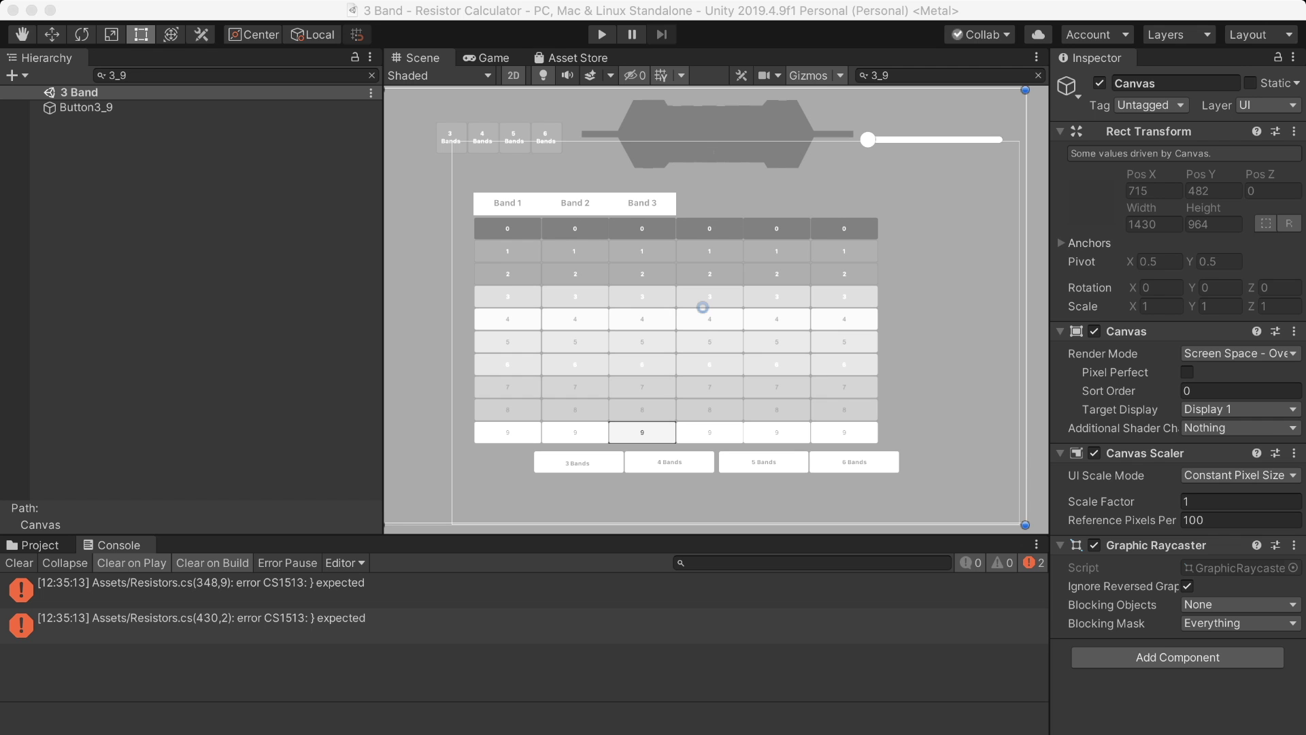
pyautogui.press('super+Tab')
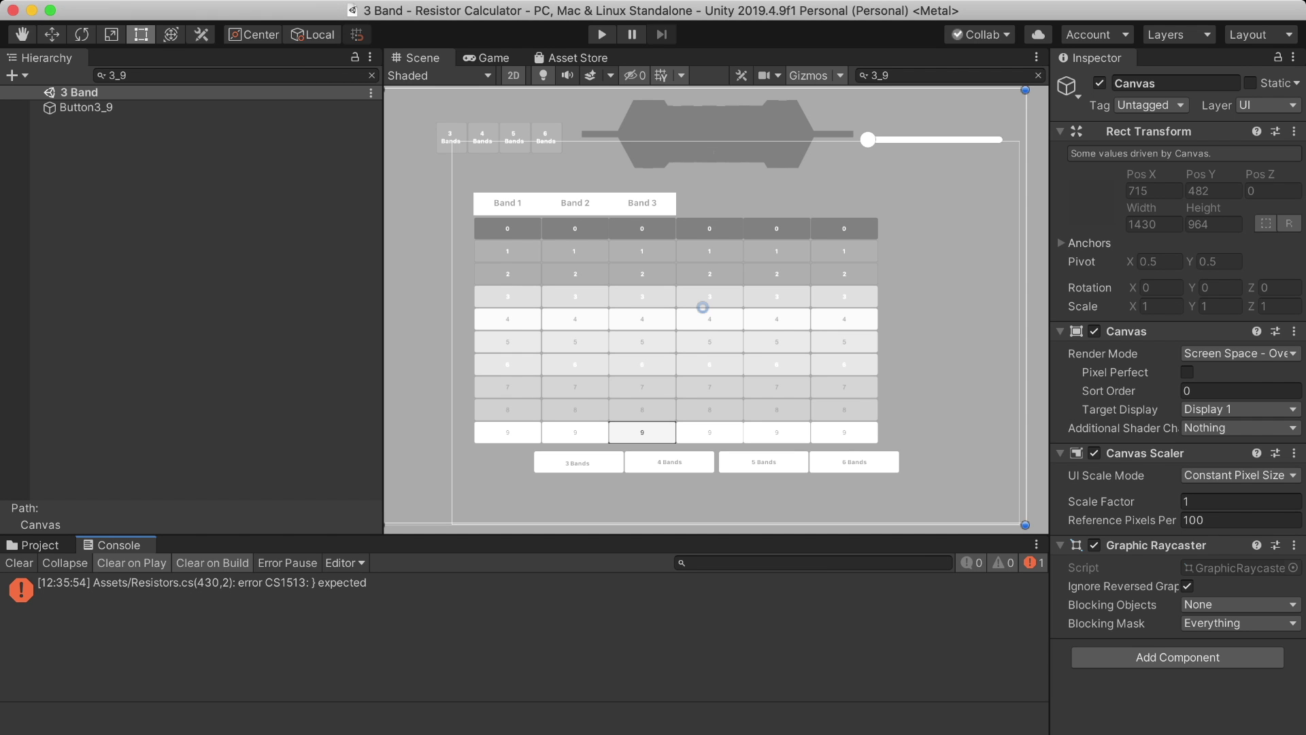
pyautogui.press('super+Tab')
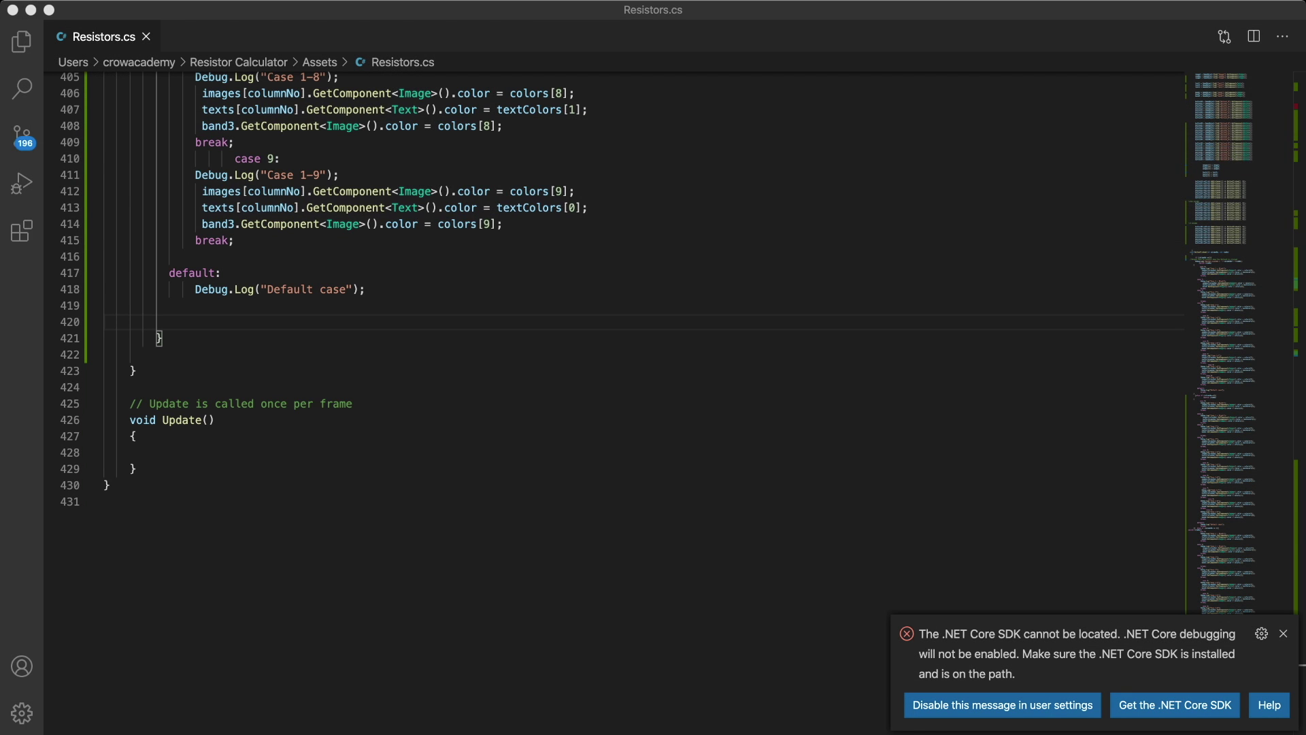
# Add the missing closing brace to Resistors.cs and recheck Unity's errors
pyautogui.press('super+Tab')
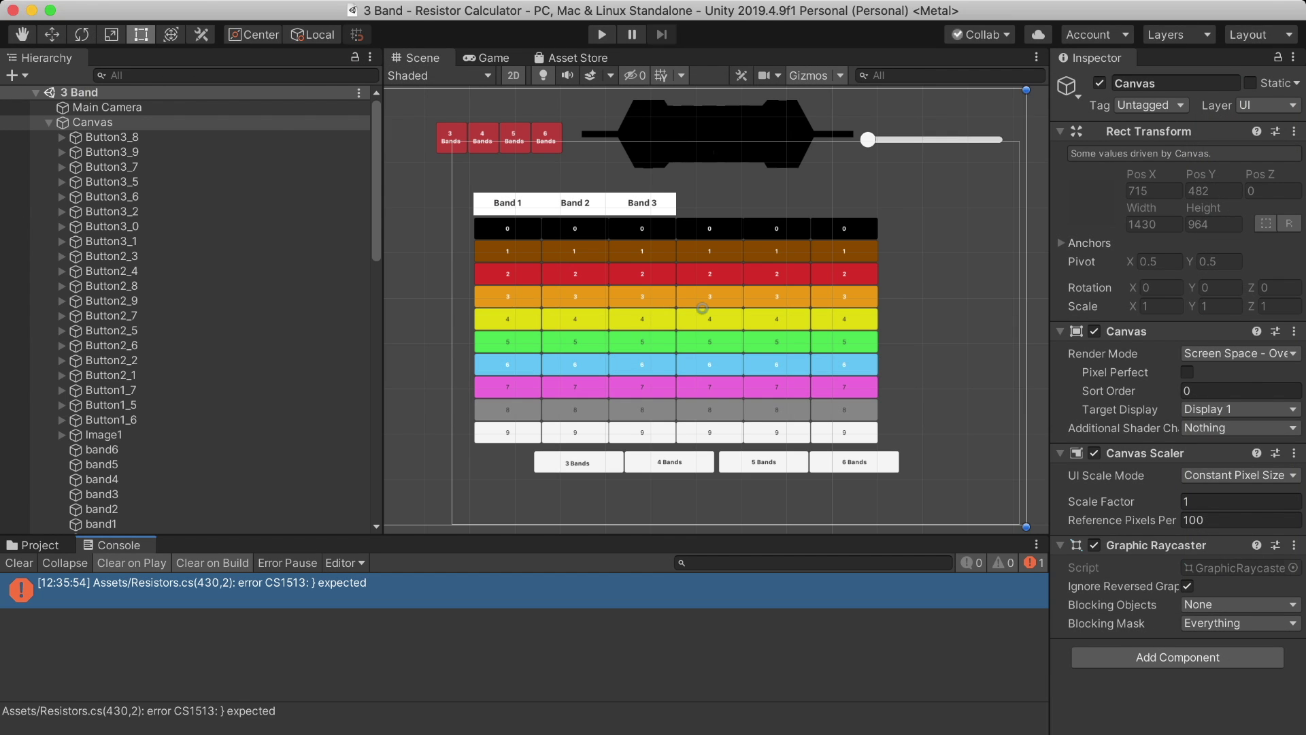
pyautogui.press('super+Tab')
pyautogui.scroll(10, 612, 401)
pyautogui.scroll(12, 612, 401)
pyautogui.scroll(3, 612, 401)
pyautogui.write('}')
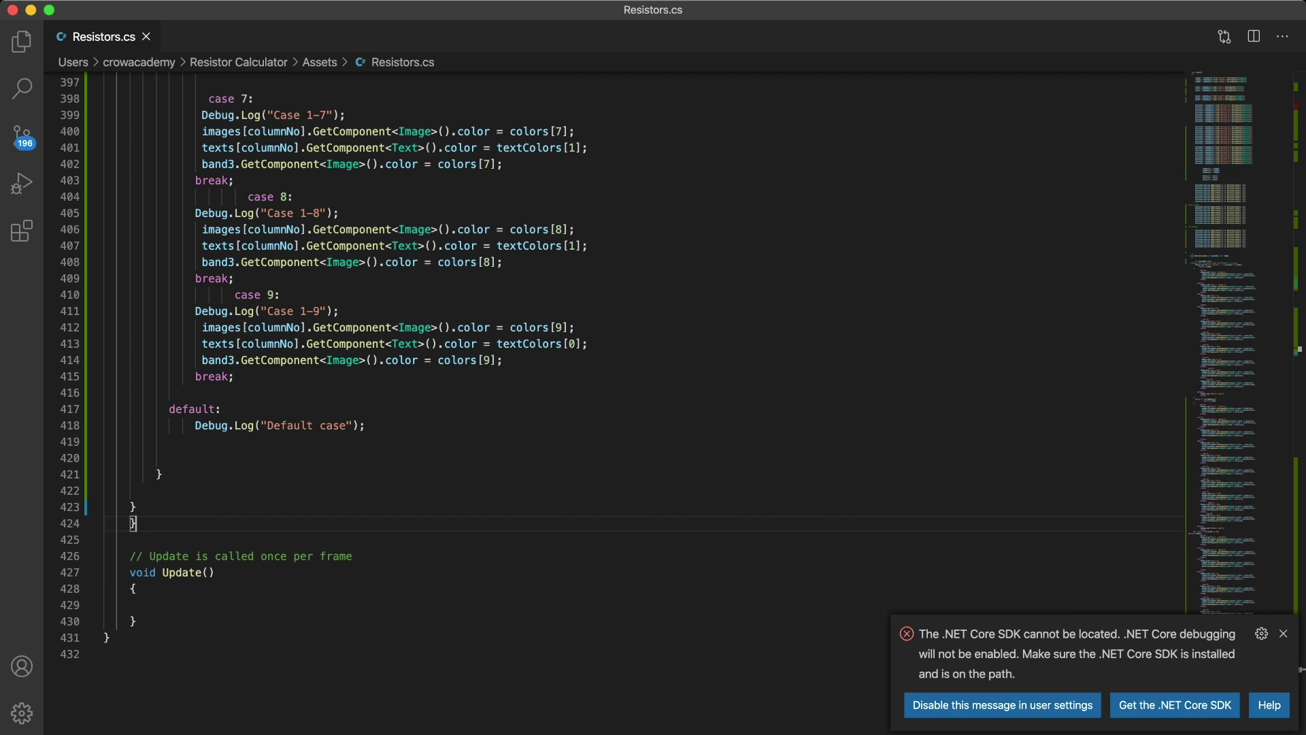
pyautogui.press('super+Tab')
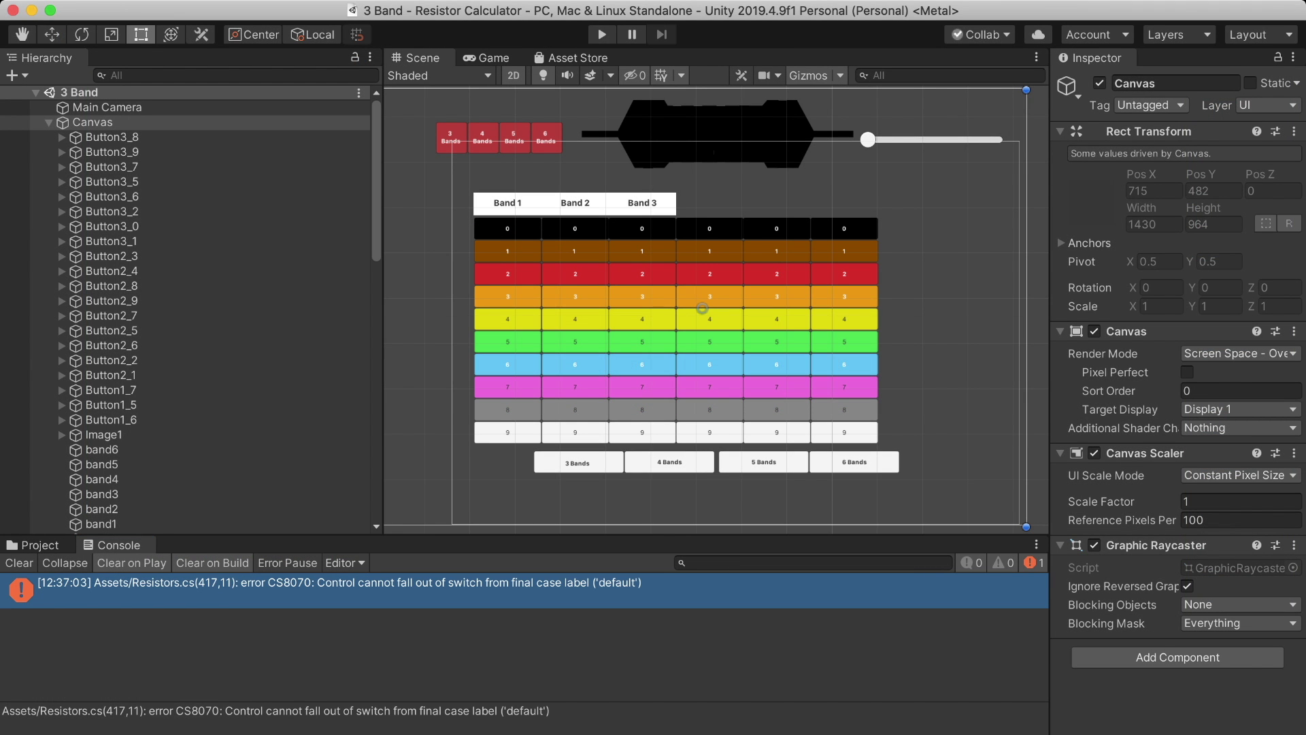
# Save the script with the default-case break added and run the calculator in play mode
pyautogui.press('super+Tab')
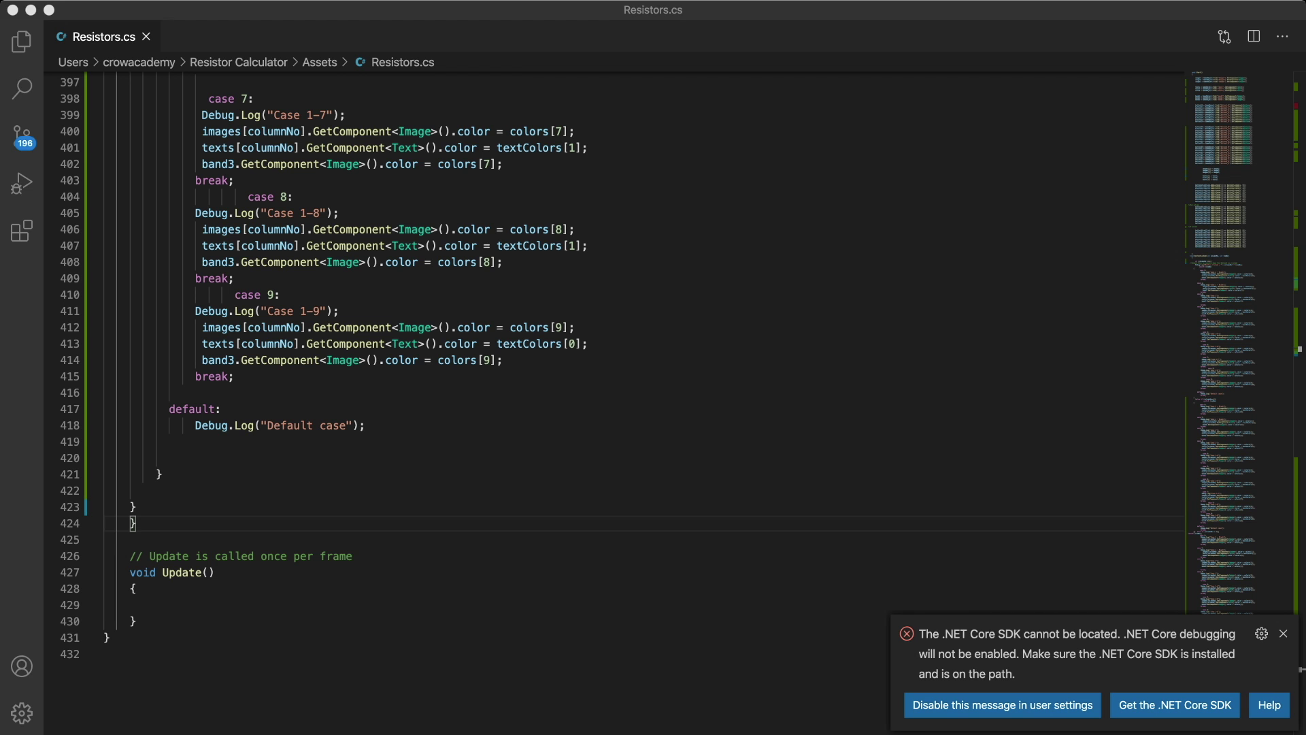
pyautogui.press('super+s')
pyautogui.press('super+Tab')
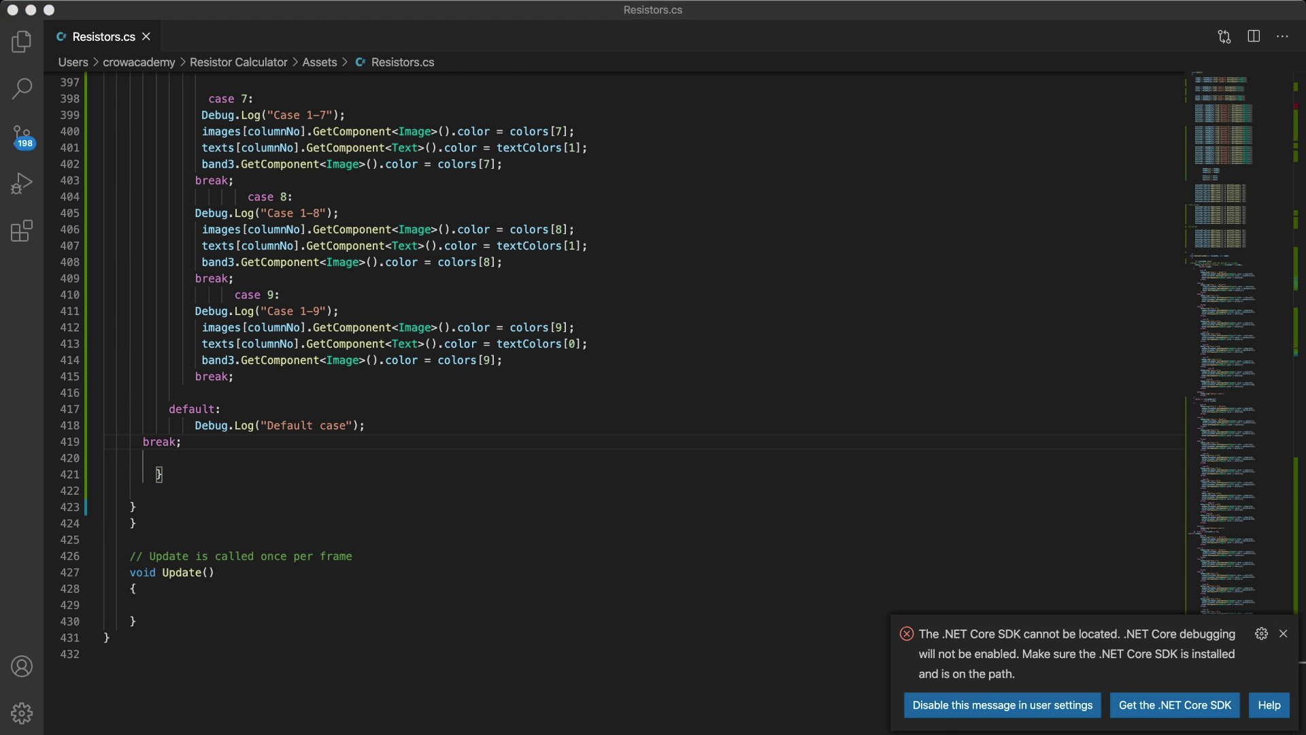
pyautogui.press('super+p')
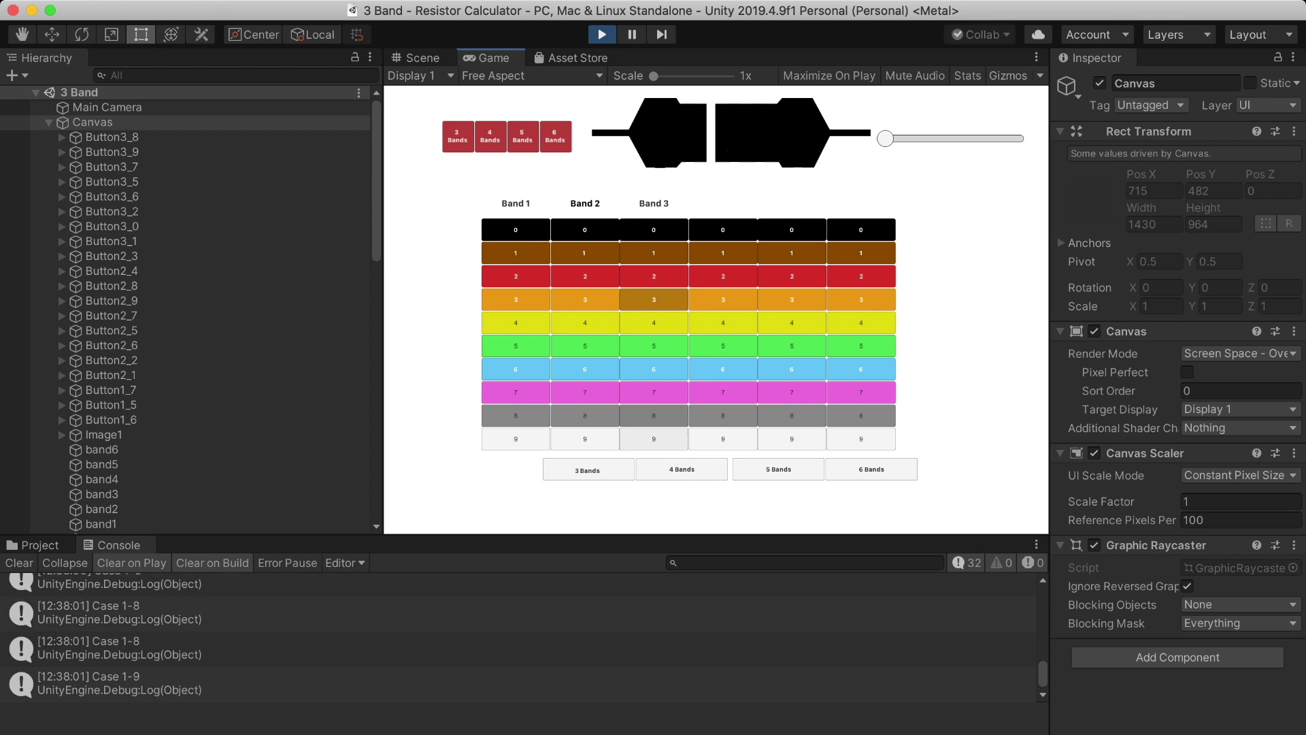
# Stop play, select the Band 3 header, check the image and text arrays in the script, and rerun
pyautogui.press('super+p')
pyautogui.click(575, 205)
pyautogui.click(641, 205)
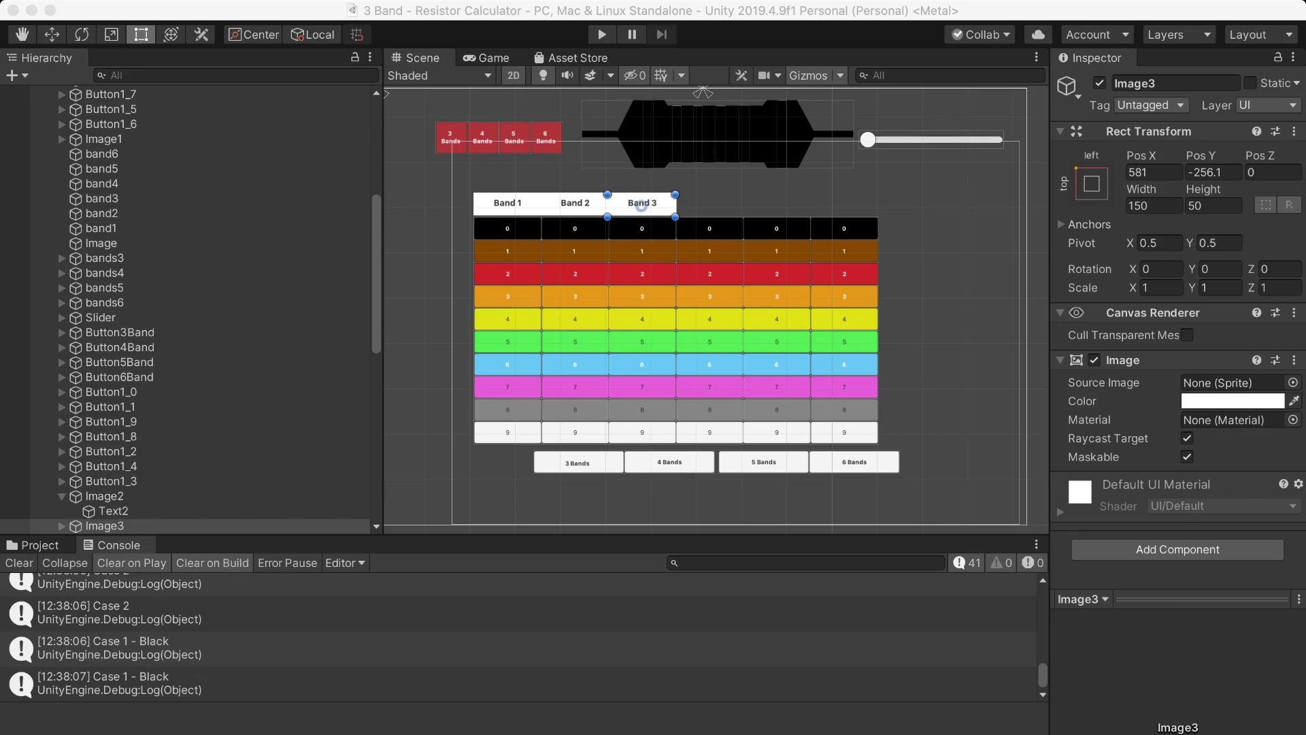
pyautogui.press('super+Tab')
pyautogui.scroll(20, 612, 408)
pyautogui.scroll(-10, 612, 409)
pyautogui.scroll(-10, 641, 206)
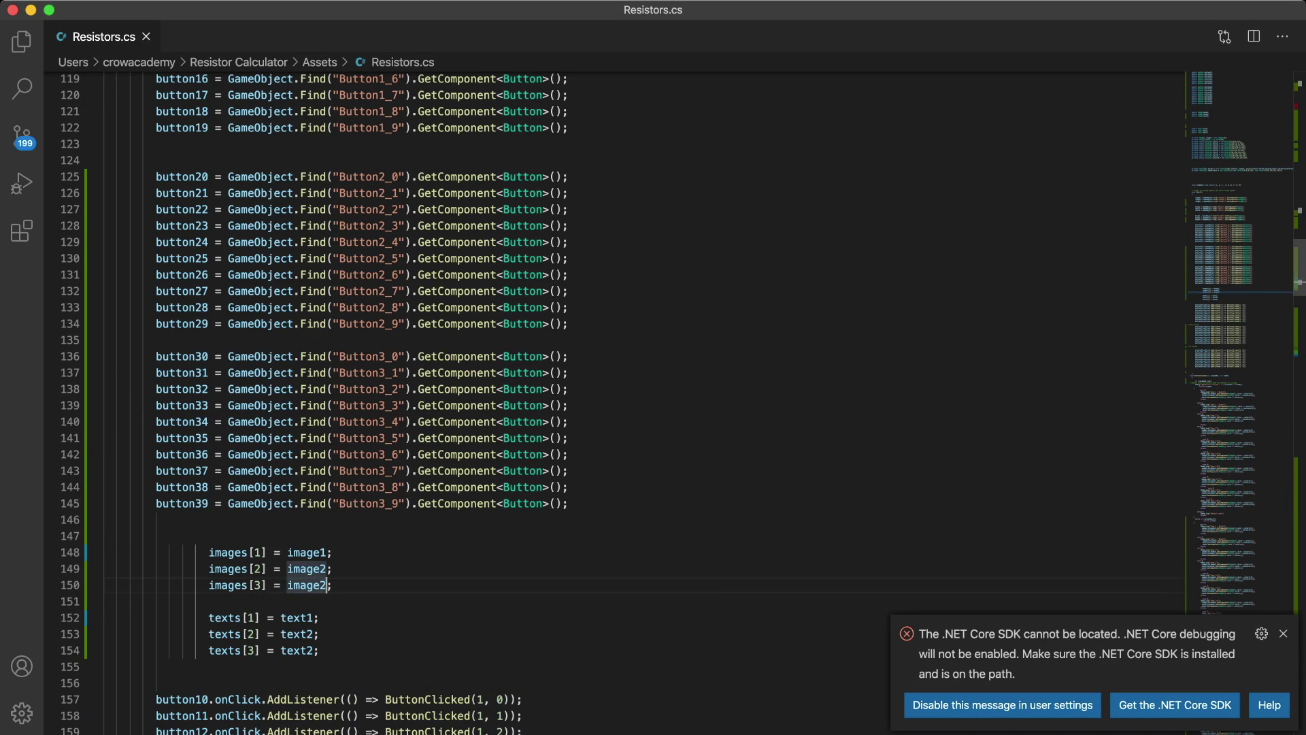
pyautogui.press('super+Tab')
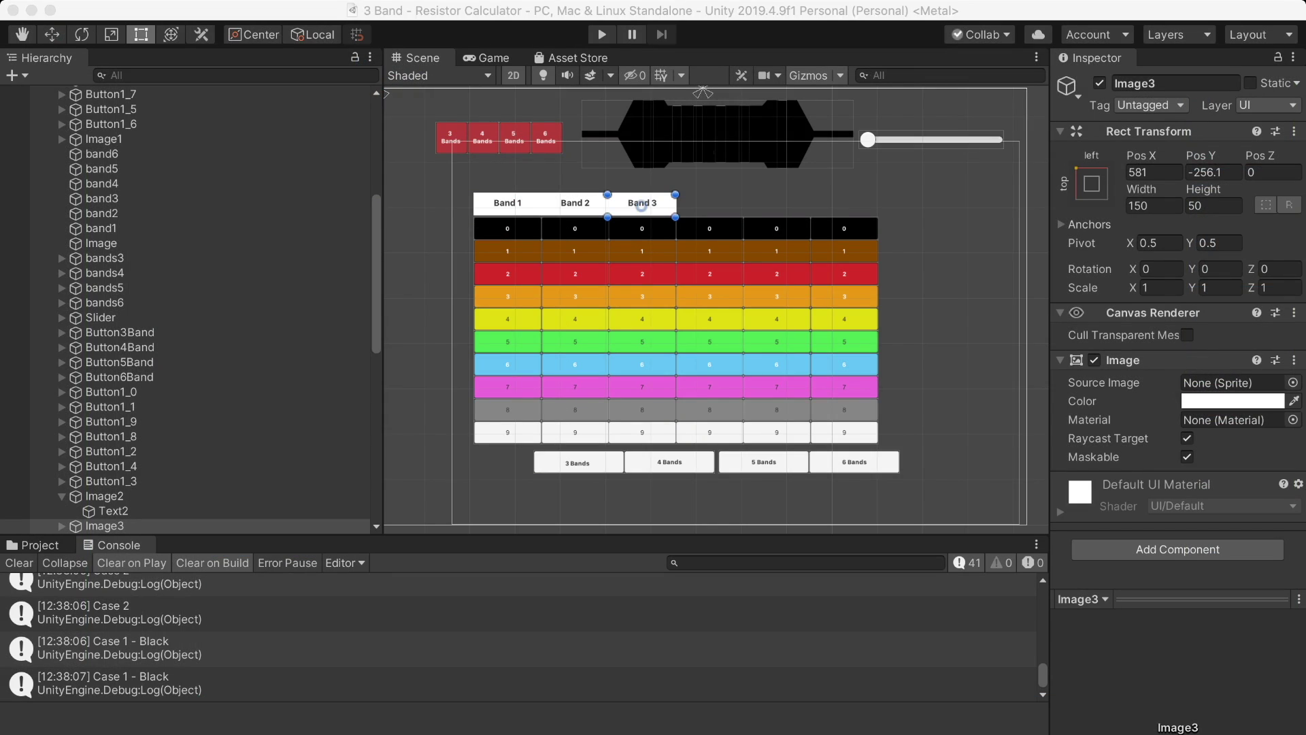
pyautogui.press('super+p')
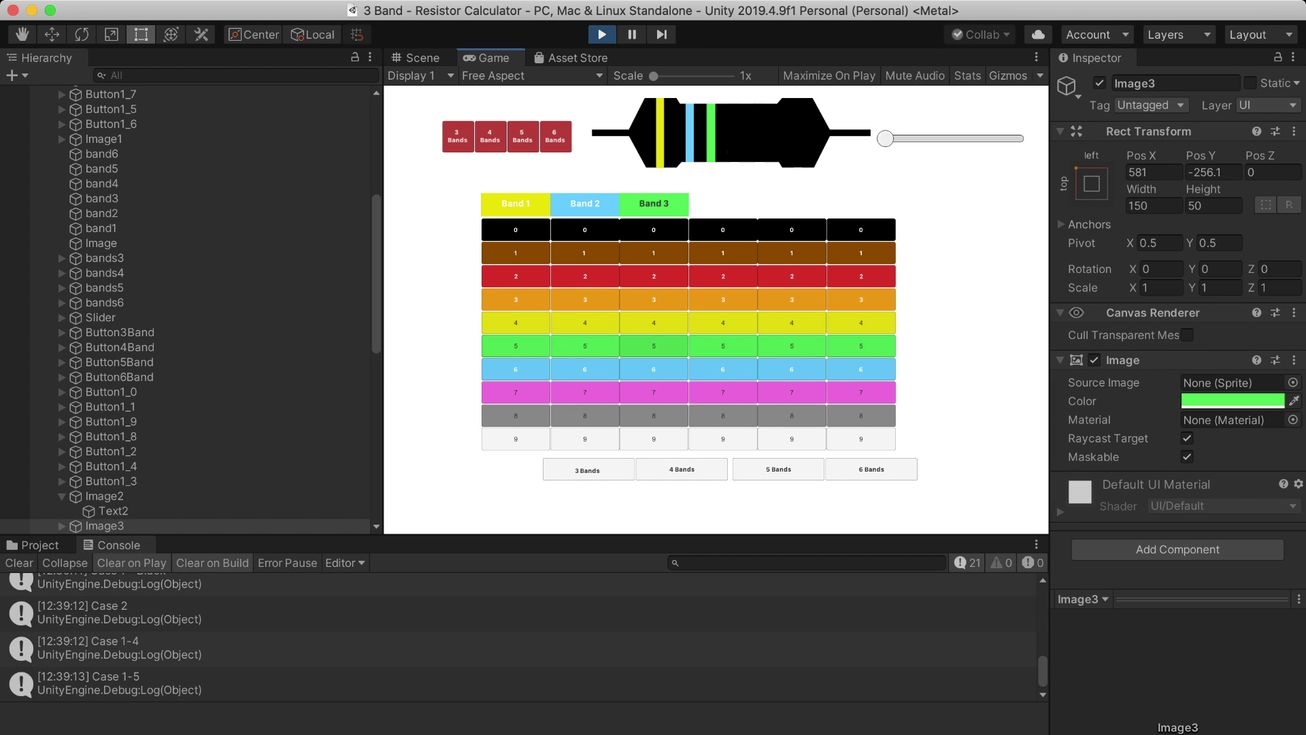
# Correct texts[3] to text3 in the script and test the band buttons in play mode
pyautogui.press('super+Tab')
pyautogui.write('3')
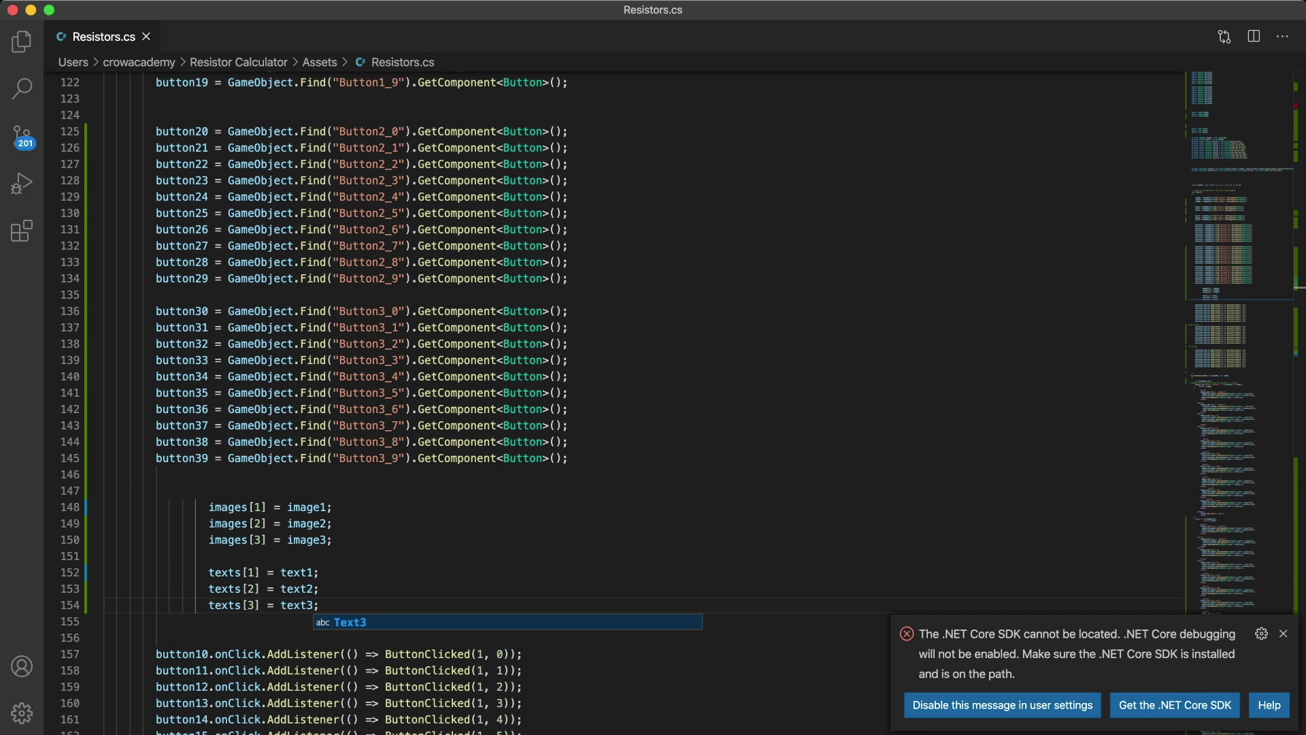
pyautogui.press('super+Tab')
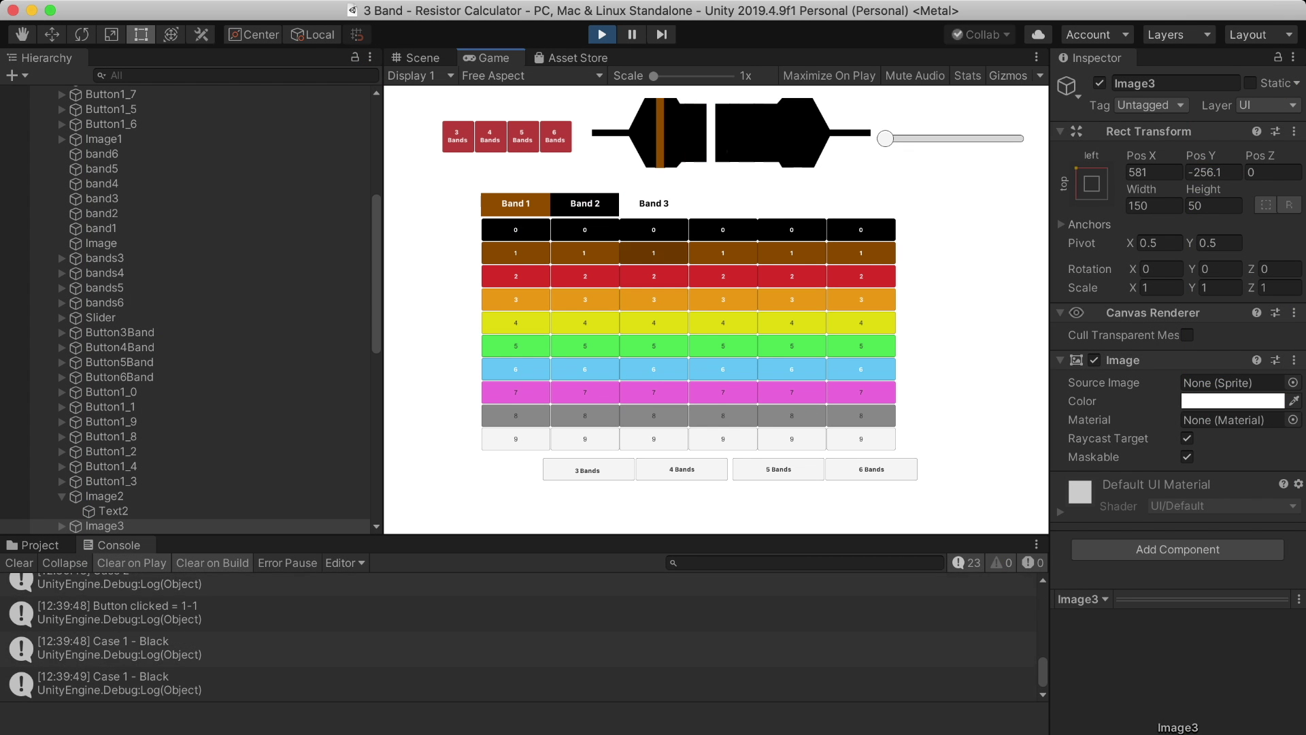
pyautogui.click(586, 276)
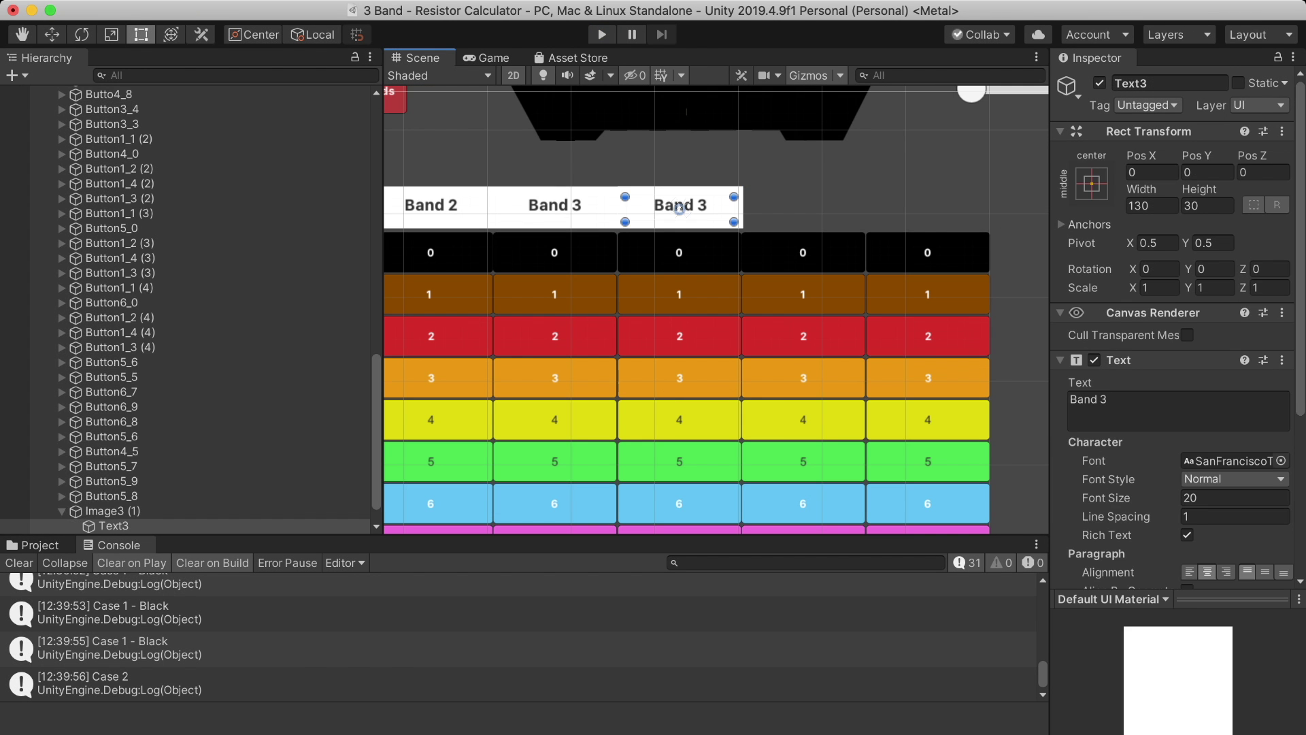
# Change the copied header's label text to 'Band 4'
pyautogui.doubleClick(1103, 400)
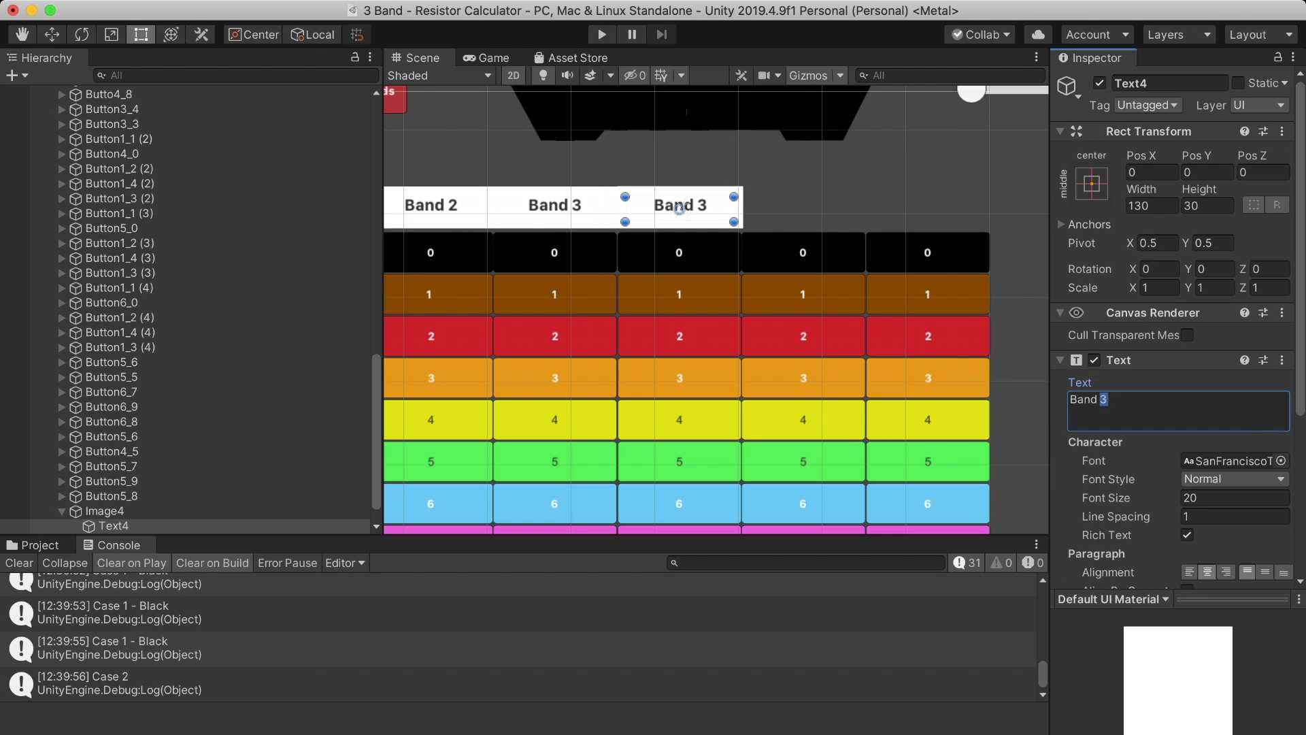
pyautogui.write('4')
pyautogui.click(678, 253)
pyautogui.click(681, 204)
pyautogui.click(681, 205)
pyautogui.click(681, 205)
# Compare the Band 1 to Band 4 header labels to locate the duplicated header block
pyautogui.click(555, 209)
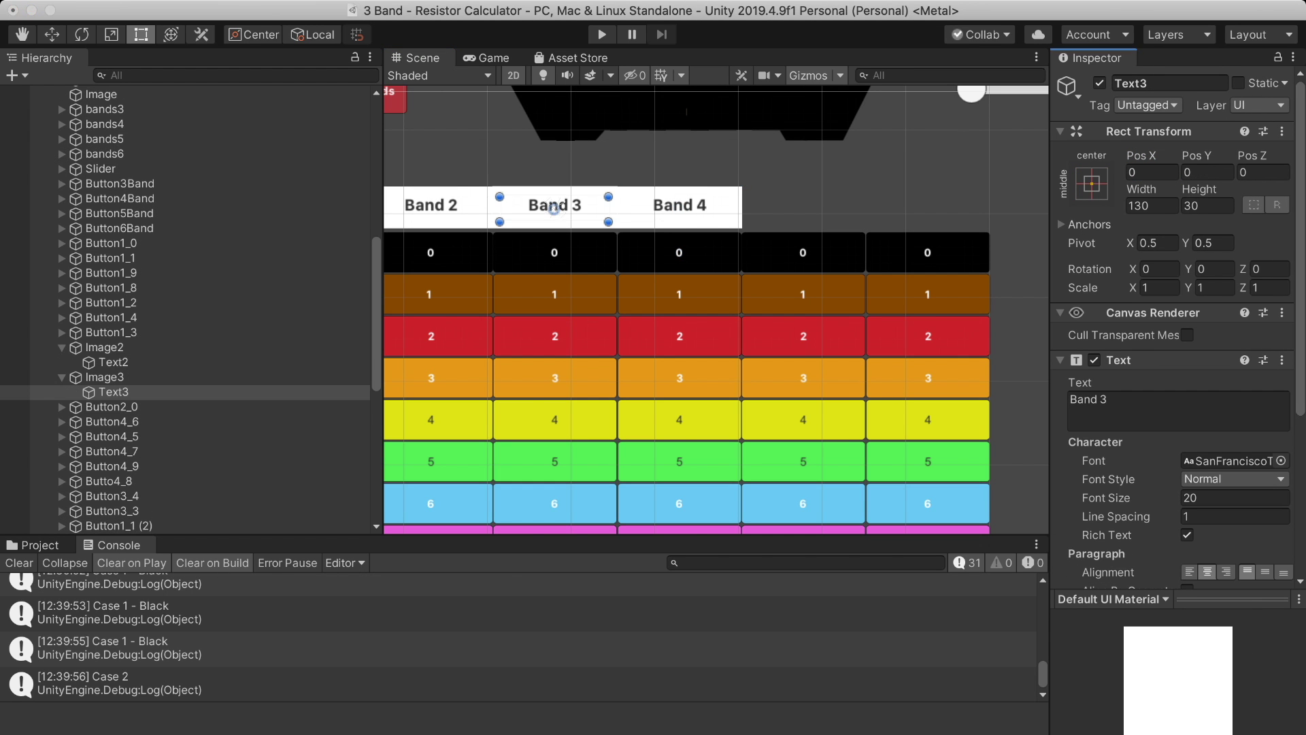
pyautogui.click(442, 208)
pyautogui.scroll(-2, 632, 250)
pyautogui.click(577, 222)
pyautogui.click(666, 221)
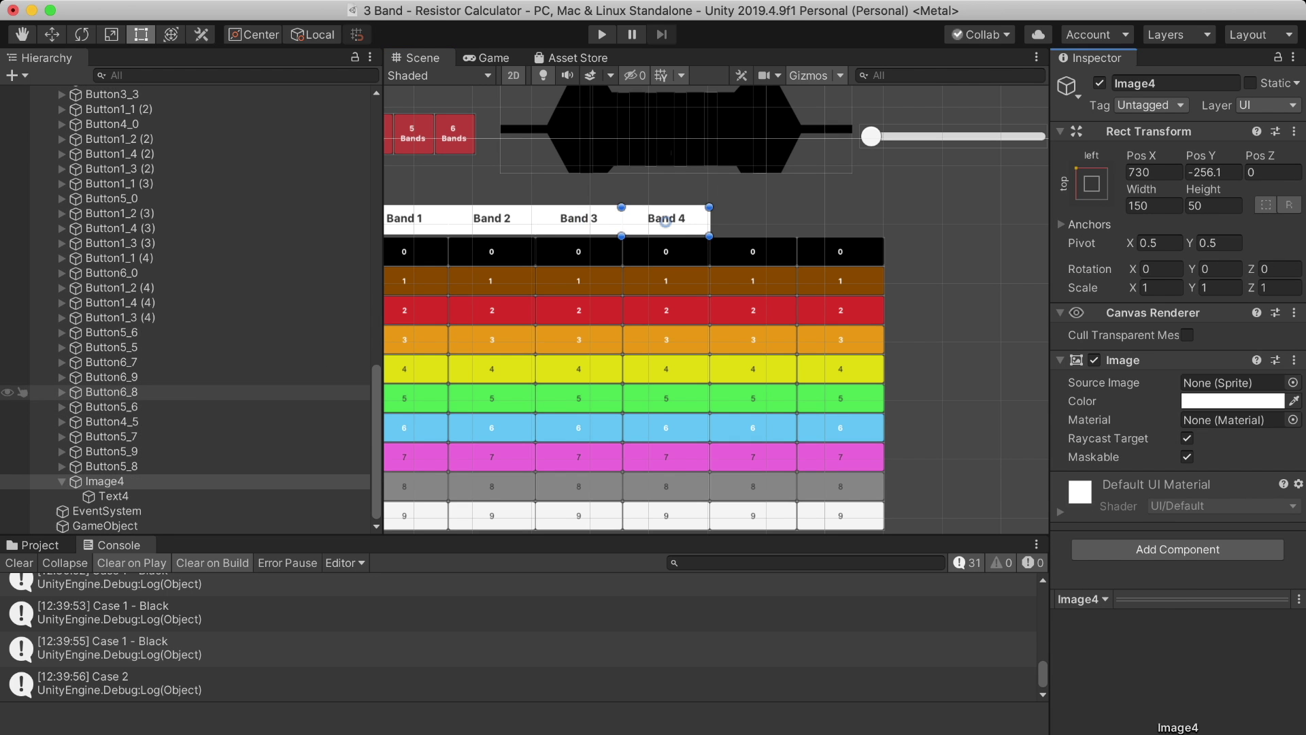
pyautogui.click(578, 222)
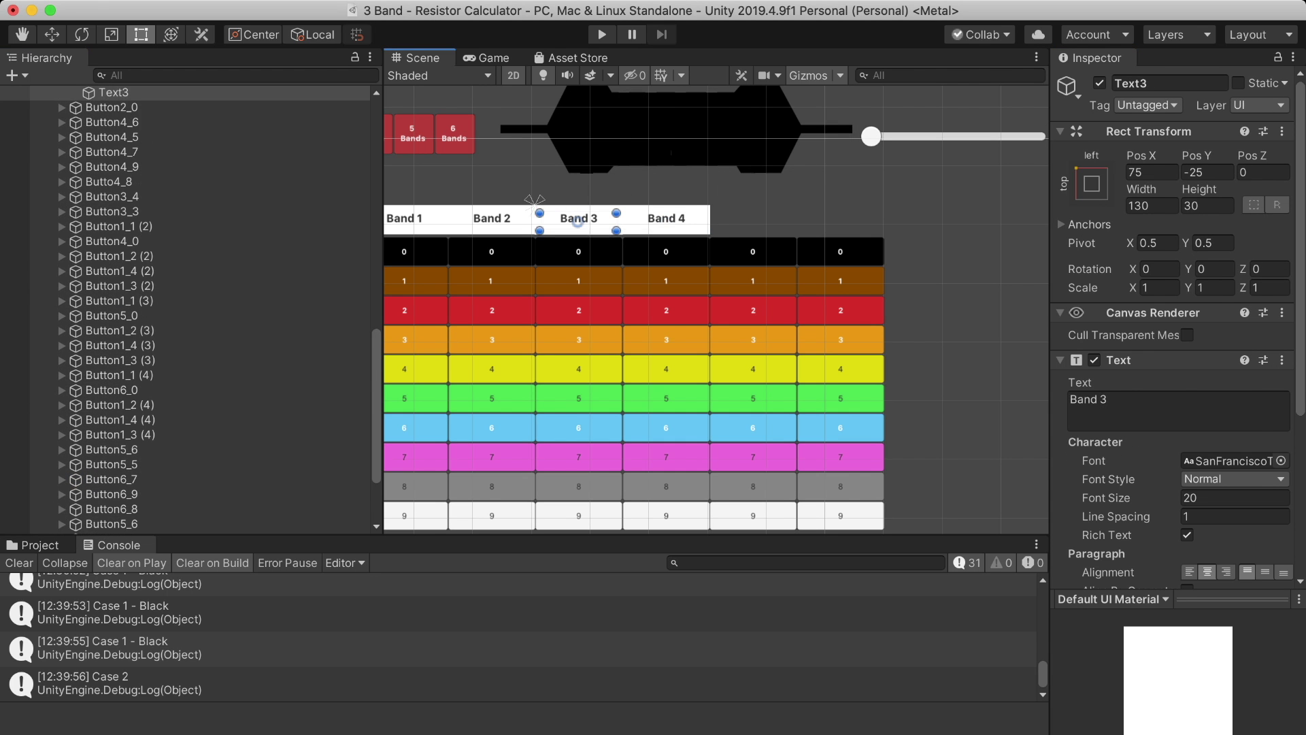
pyautogui.click(666, 221)
pyautogui.scroll(-3, 665, 222)
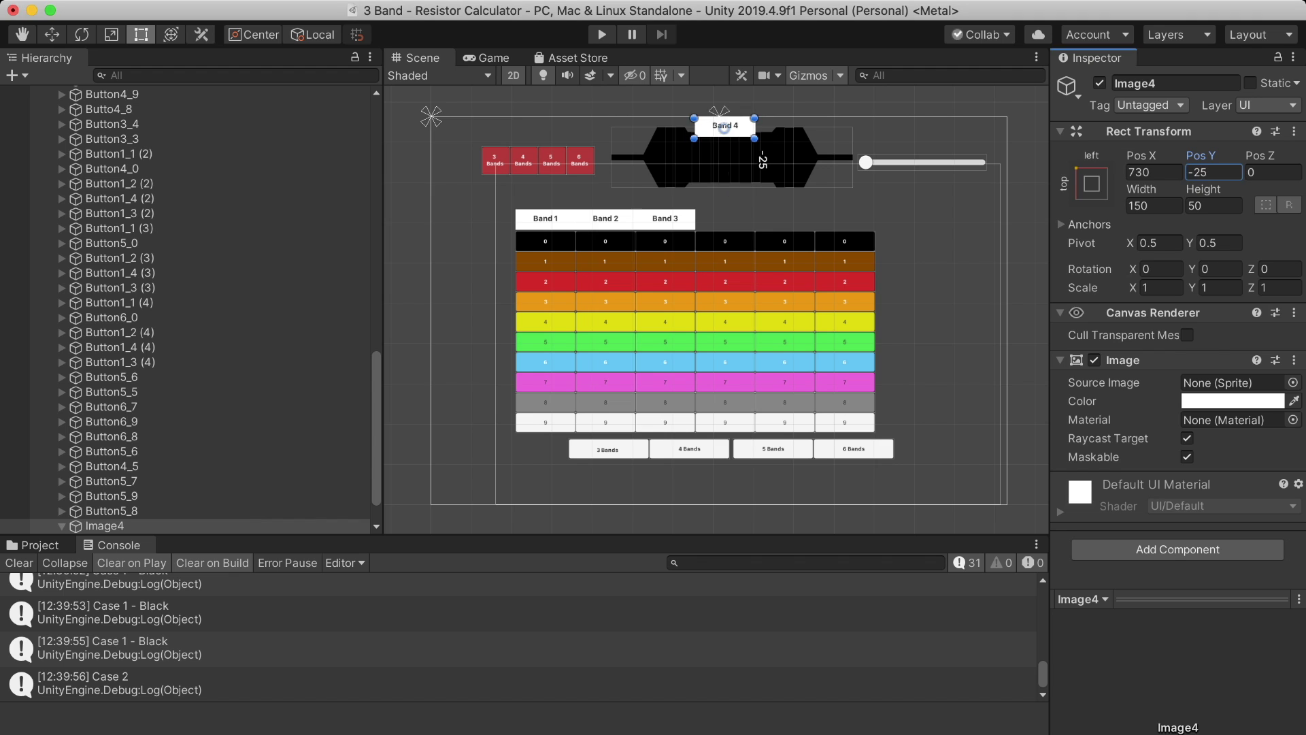
pyautogui.click(666, 220)
pyautogui.click(545, 221)
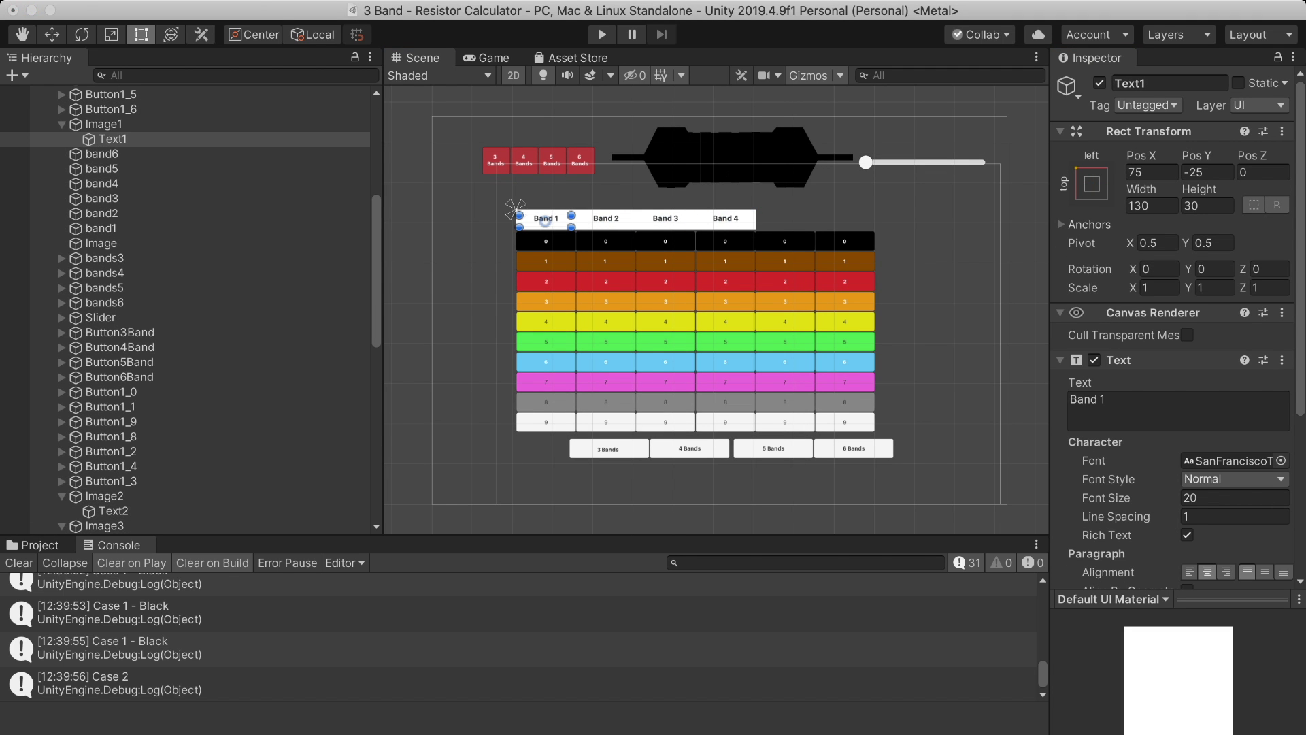
pyautogui.click(666, 221)
pyautogui.click(665, 221)
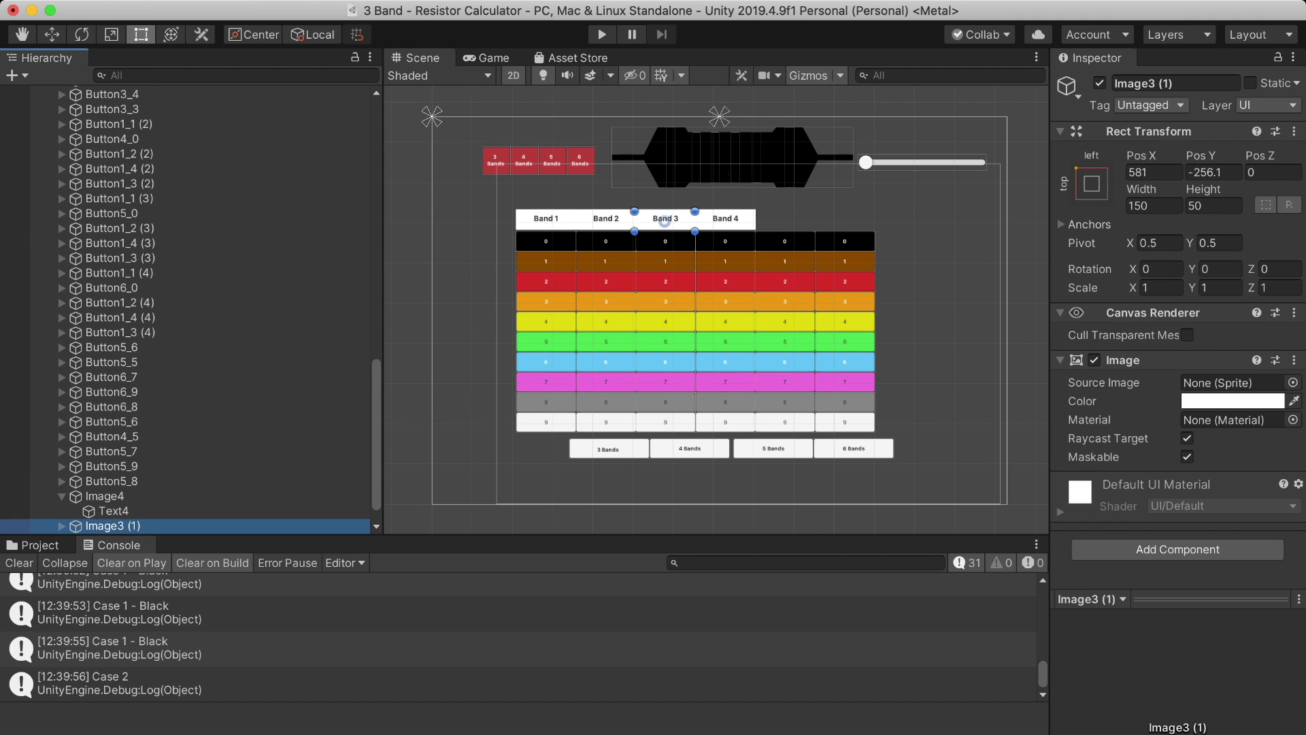
# Undo the misplaced header move, reverting to the Band 5 header state
pyautogui.moveTo(665, 221); pyautogui.dragTo(785, 221)
pyautogui.click(784, 221)
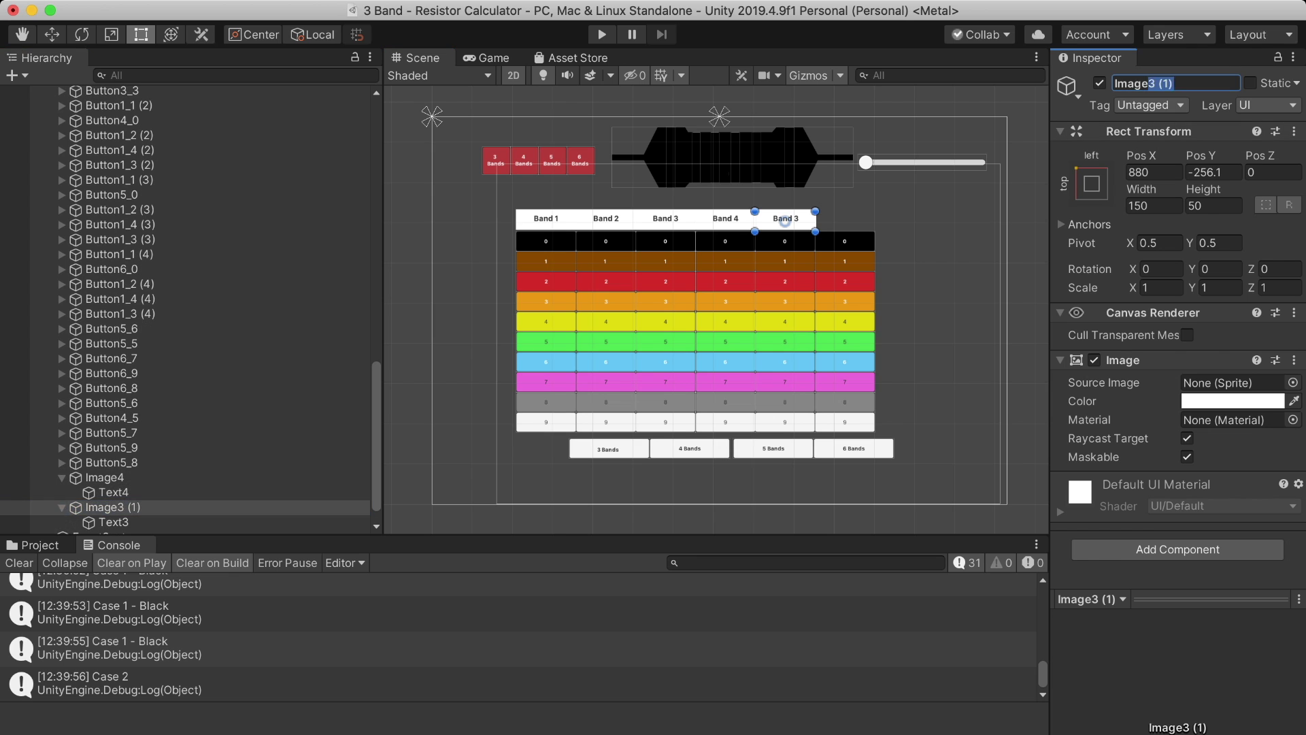
pyautogui.press('super+z')
pyautogui.press('super+z')
pyautogui.press('super+z')
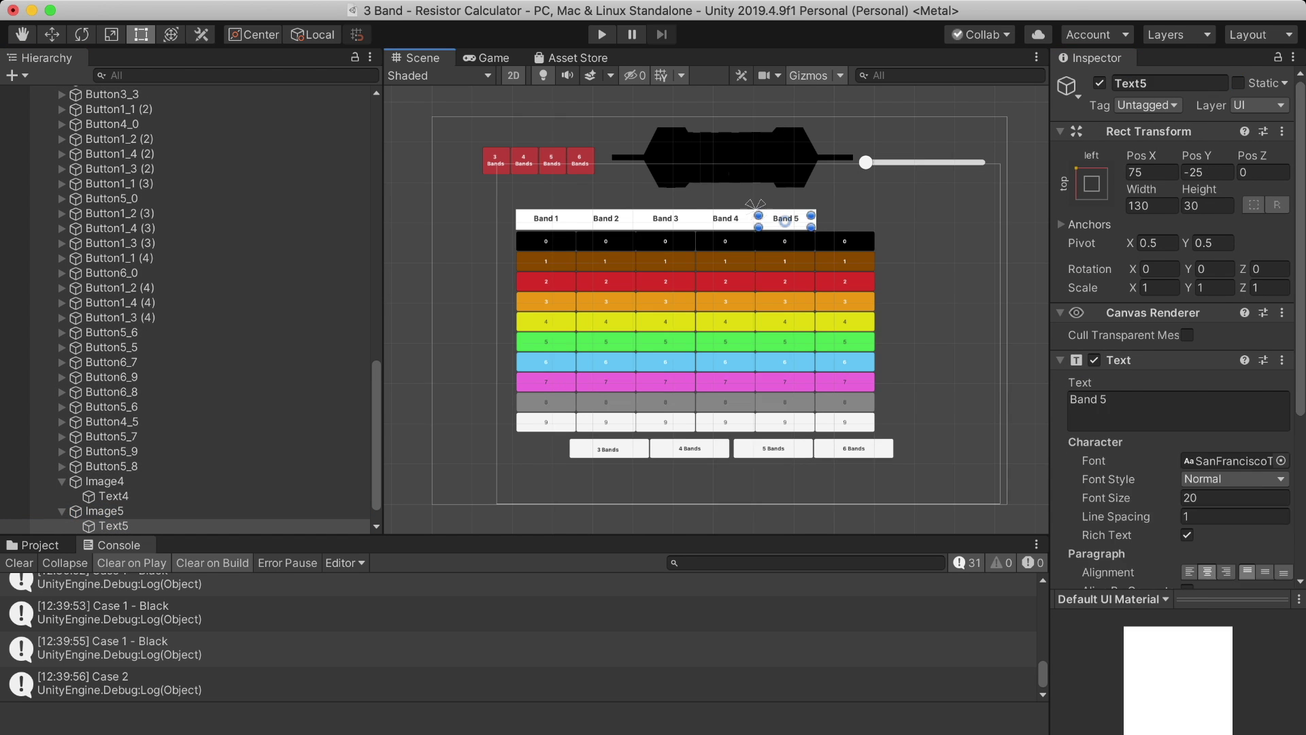
pyautogui.press('super+z')
pyautogui.scroll(3, 724, 222)
pyautogui.press('super+z')
pyautogui.press('super+z')
pyautogui.press('super+z')
pyautogui.press('super+z')
# Place the new header above the last column as Image6, labelled 'Band 6'
pyautogui.moveTo(768, 226); pyautogui.dragTo(907, 226)
pyautogui.click(1175, 83)
pyautogui.write('Image6')
pyautogui.click(907, 227)
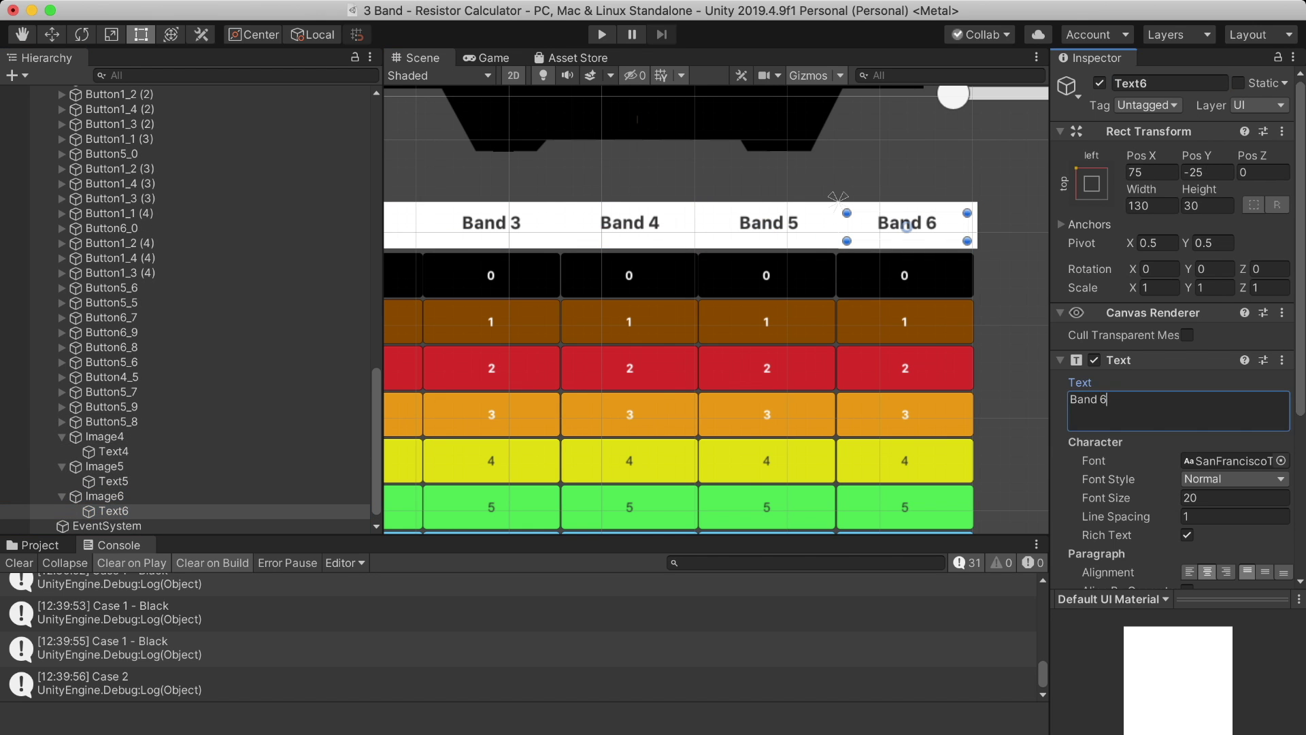
pyautogui.click(904, 276)
pyautogui.click(907, 226)
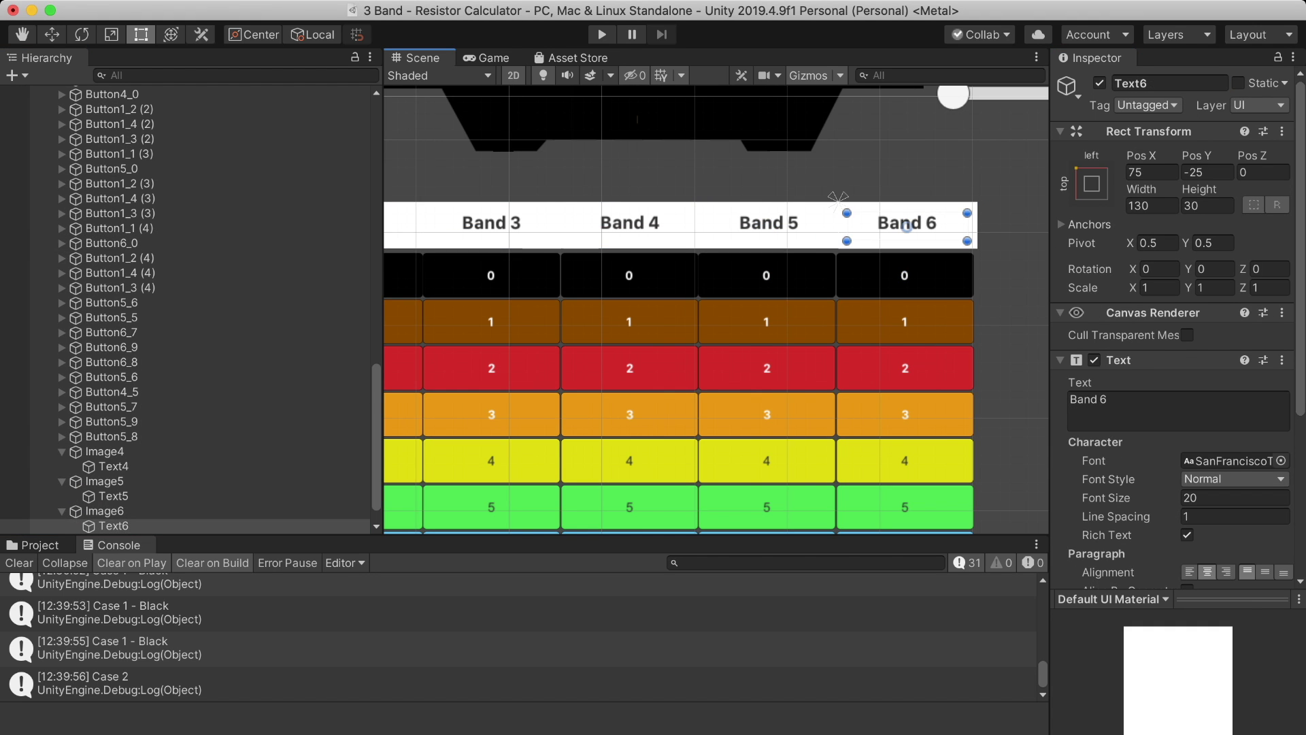
pyautogui.click(907, 226)
pyautogui.click(904, 276)
pyautogui.click(907, 227)
pyautogui.click(907, 227)
# Check the Band 4 and Band 5 header positions and frame the whole canvas
pyautogui.click(942, 144)
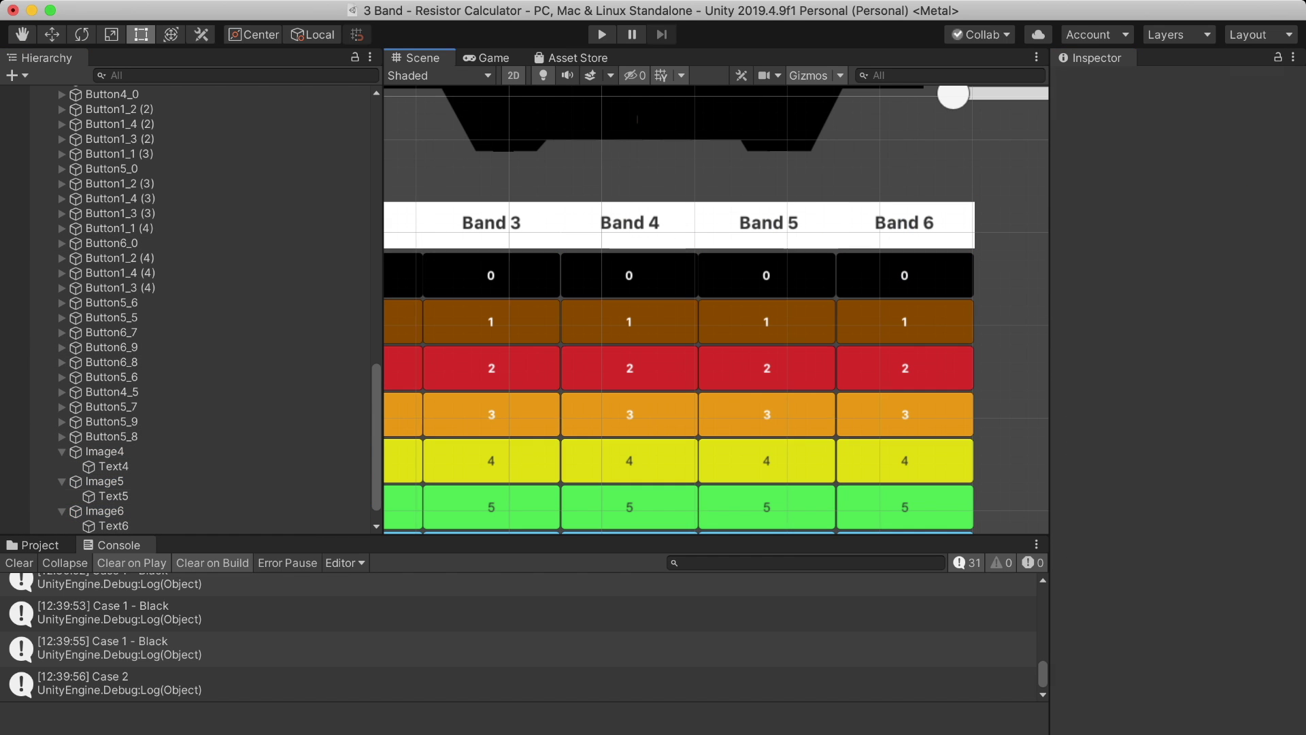
pyautogui.click(766, 275)
pyautogui.click(766, 226)
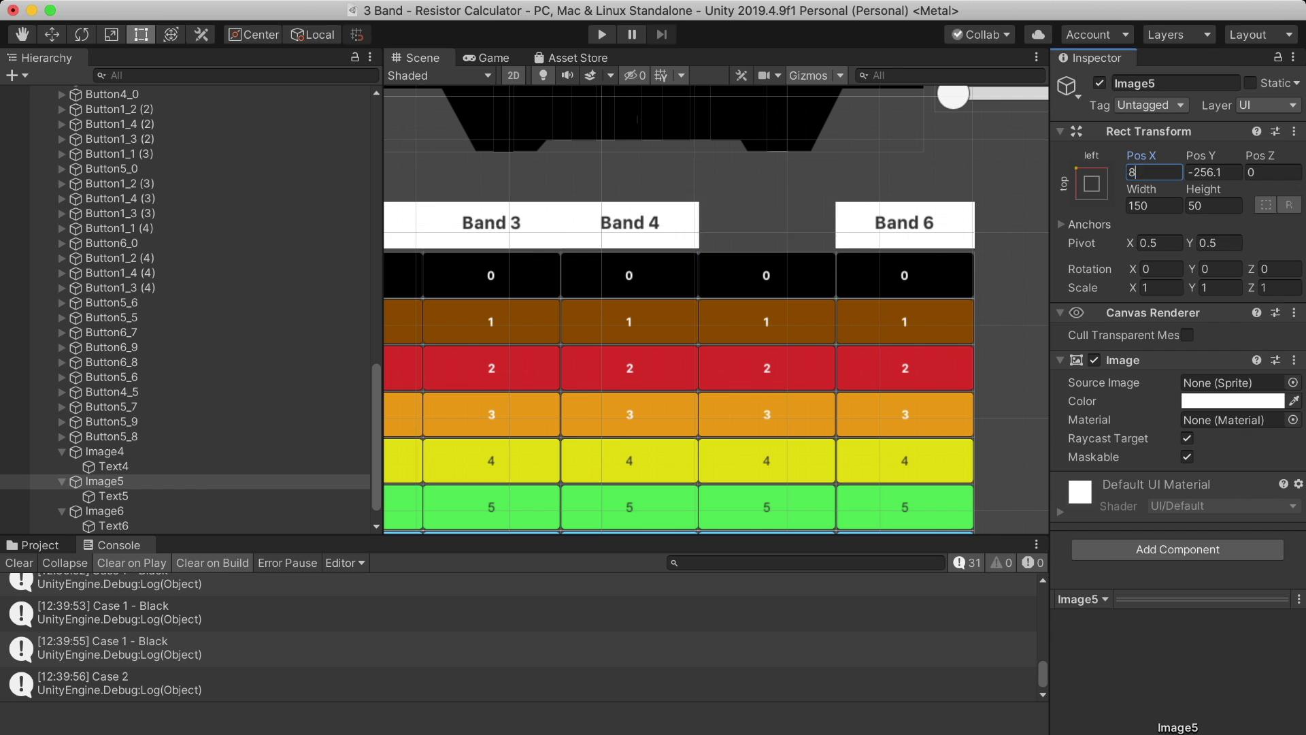
pyautogui.click(629, 226)
pyautogui.click(628, 226)
pyautogui.press('f')
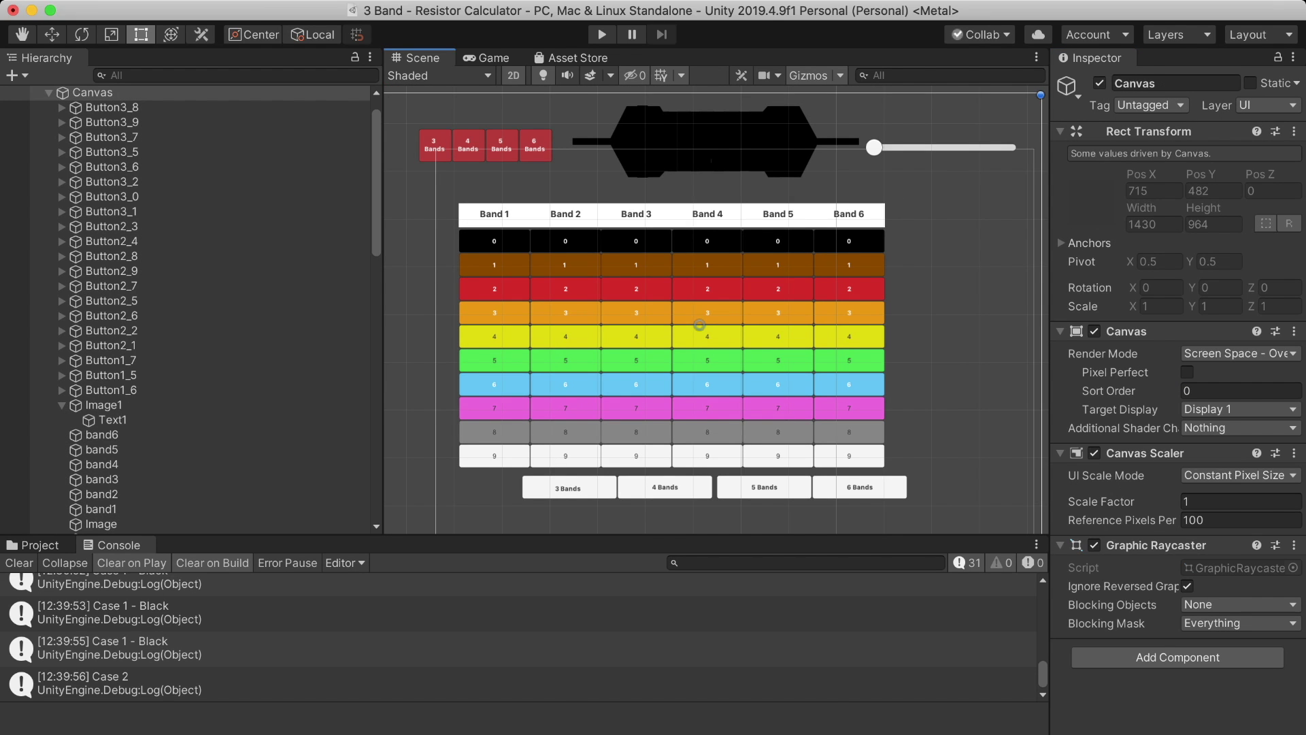
# Rename the top Band 5 button Button5_0 and correct a misnamed Band 6 button
pyautogui.write('5')
pyautogui.click(778, 242)
pyautogui.write('_')
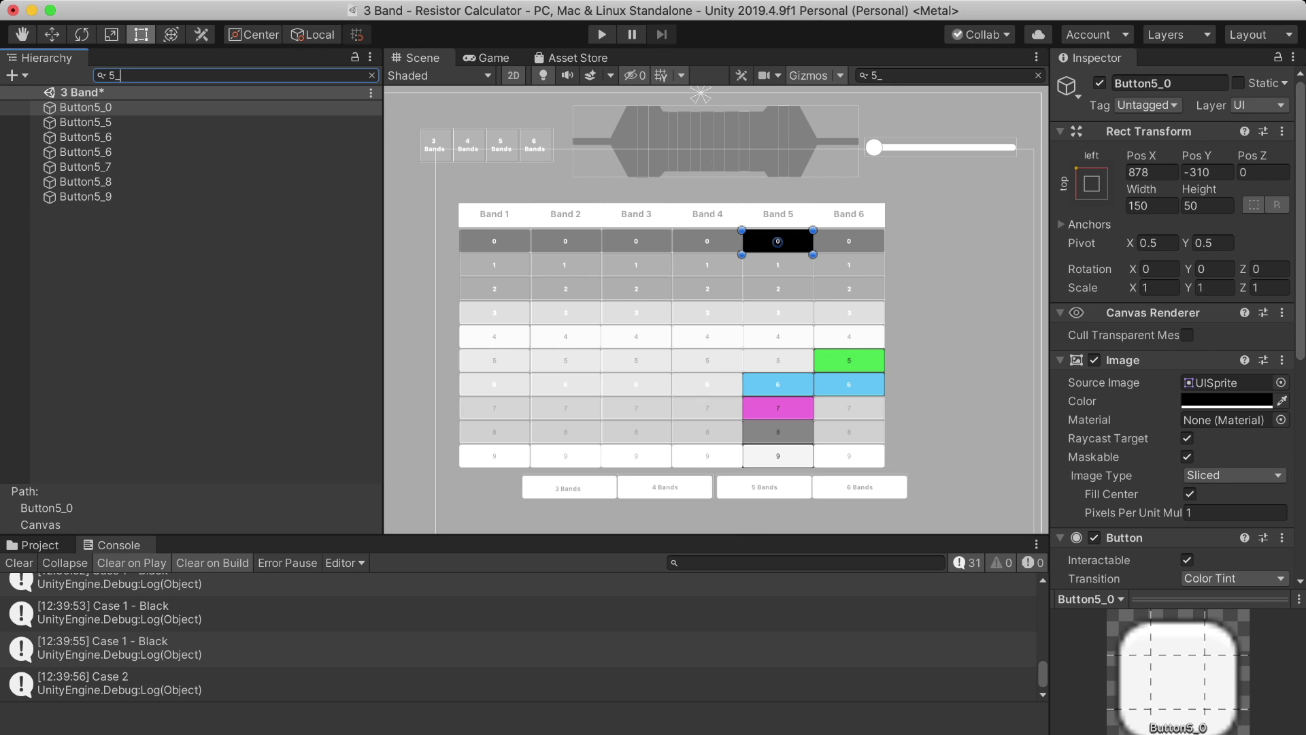
pyautogui.click(85, 121)
pyautogui.write('5')
pyautogui.press('Return')
pyautogui.click(85, 122)
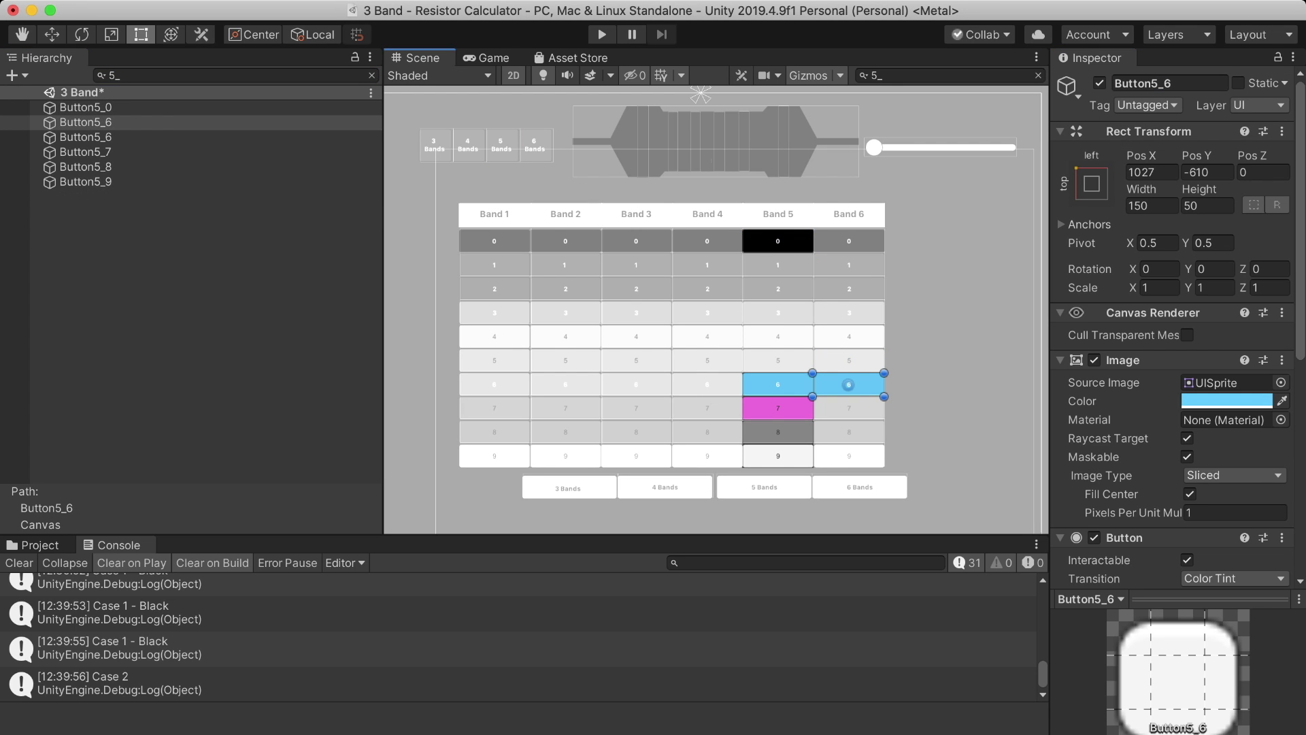
pyautogui.press('BackSpace')
pyautogui.write('6')
pyautogui.press('Return')
# Rename the Band 5 buttons for rows 1–3 to Button5_1, Button5_2 and Button5_3
pyautogui.click(778, 266)
pyautogui.press('Return')
pyautogui.click(778, 289)
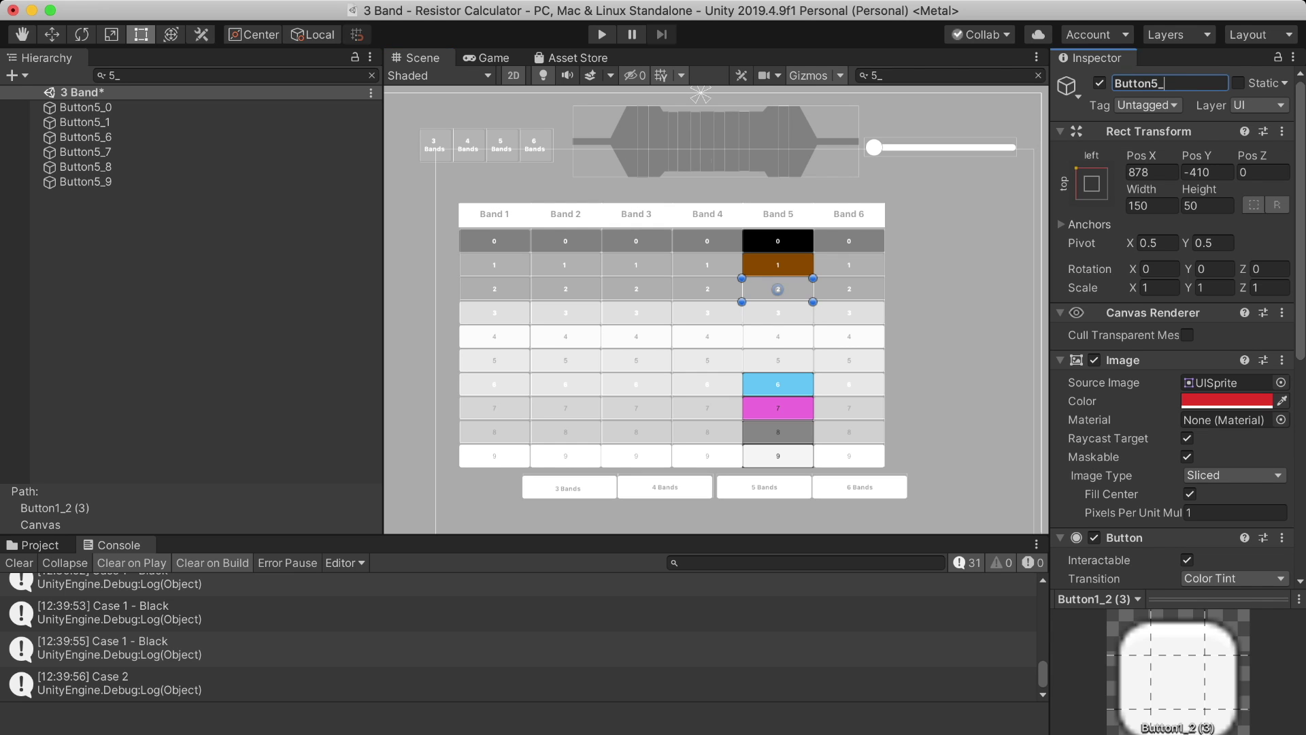
pyautogui.write('2')
pyautogui.press('Return')
pyautogui.click(777, 313)
pyautogui.write('_3')
pyautogui.press('Return')
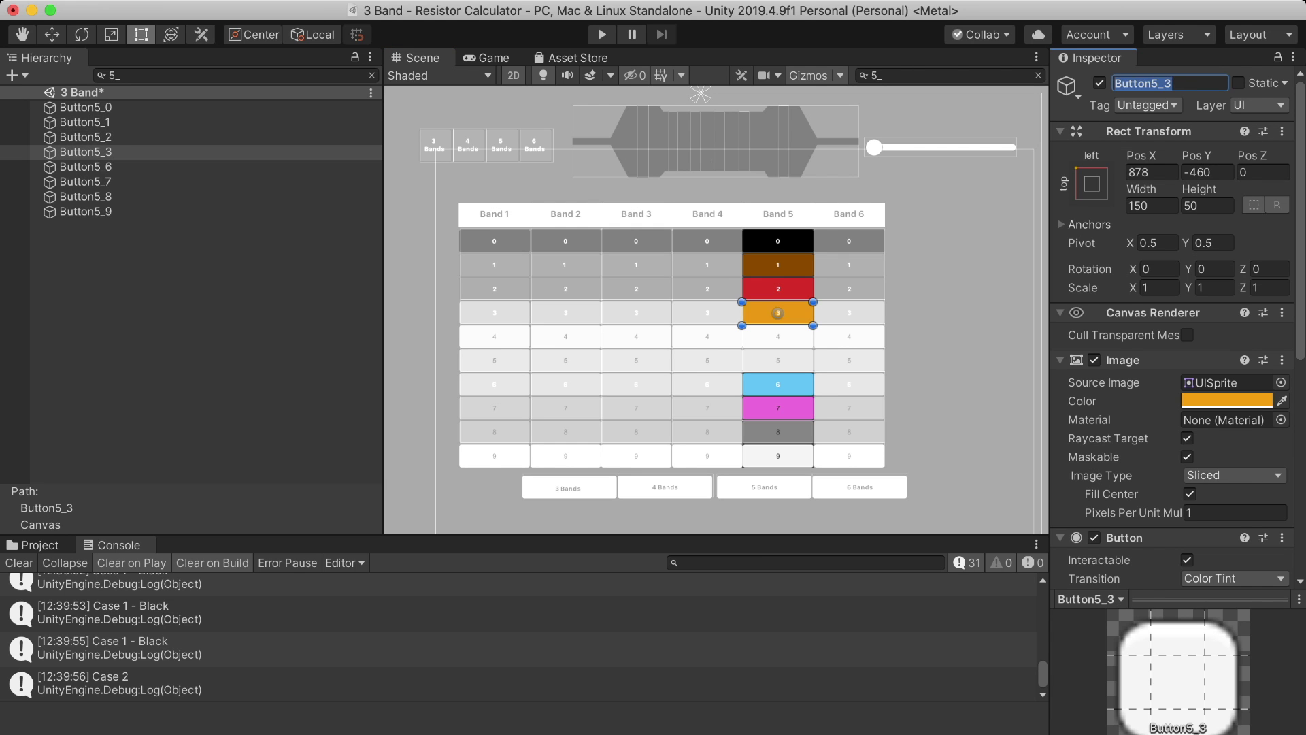
# Rename the Band 5 buttons for rows 4 and 5 to Button5_4 and Button5_5
pyautogui.click(778, 336)
pyautogui.write('Button5_4')
pyautogui.press('Return')
pyautogui.click(778, 360)
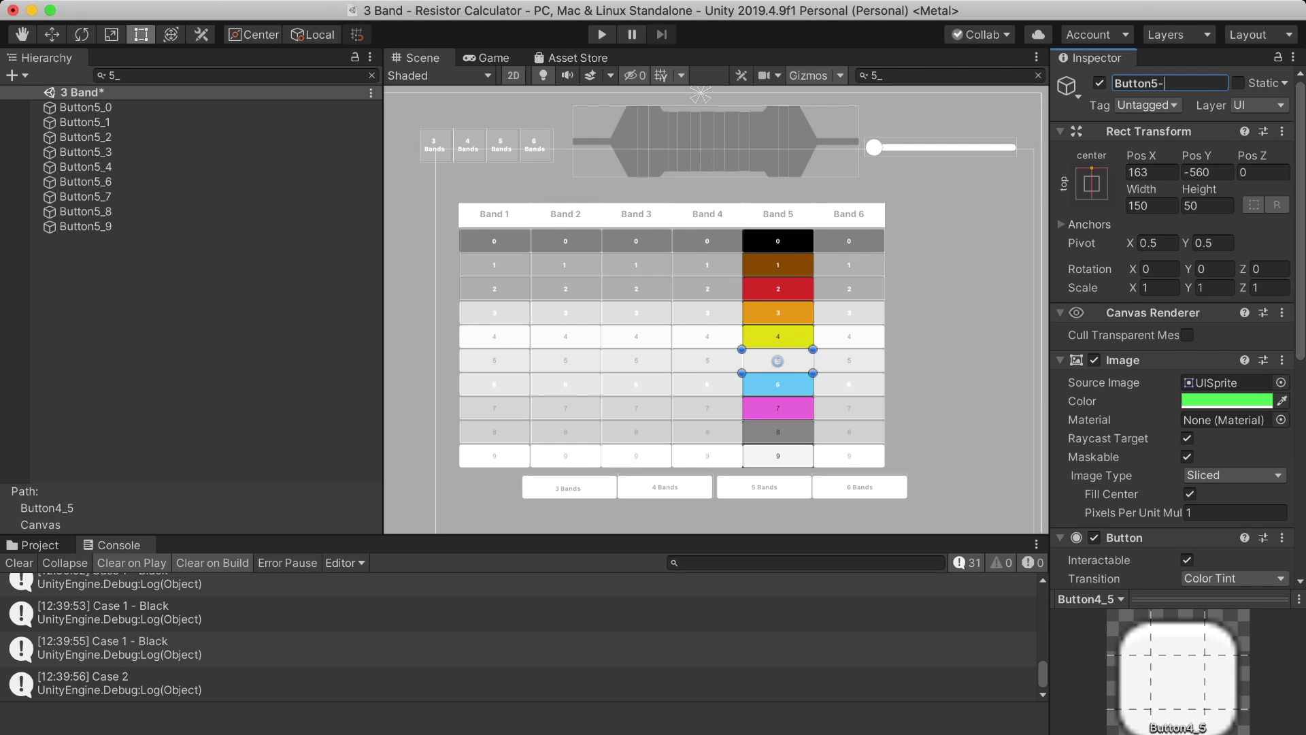
pyautogui.write('5')
pyautogui.press('Return')
pyautogui.click(778, 360)
pyautogui.click(778, 361)
pyautogui.write('5')
pyautogui.press('Return')
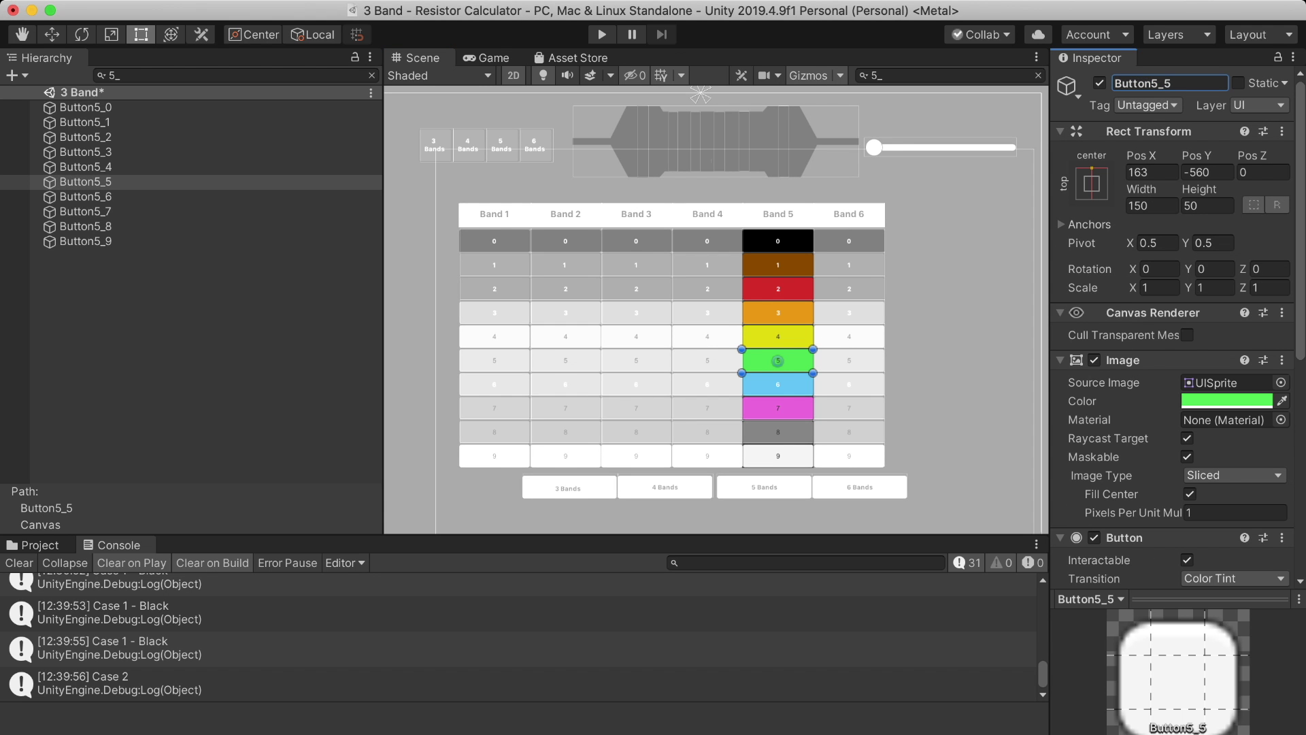
# Edit the Hierarchy filter to review the button names by column
pyautogui.click(130, 74)
pyautogui.write('1')
pyautogui.press('BackSpace')
pyautogui.press('BackSpace')
pyautogui.press('BackSpace')
pyautogui.write('4_')
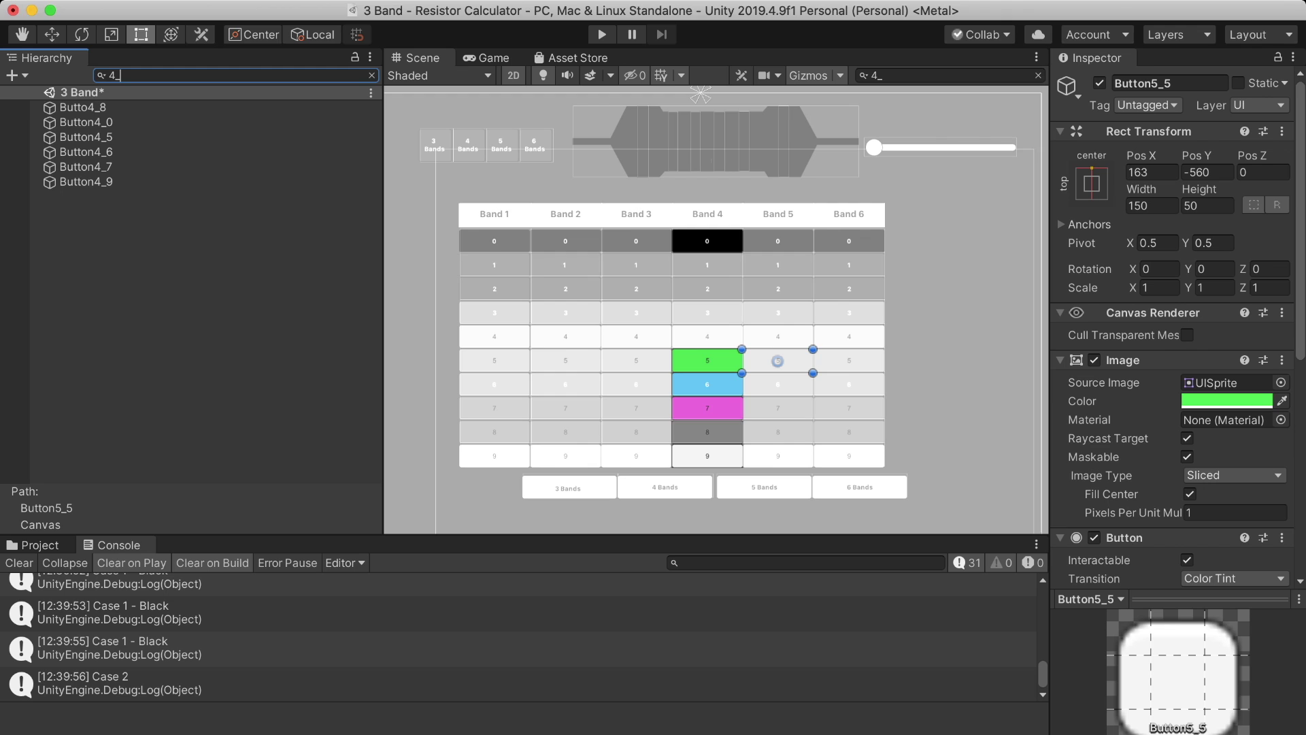
pyautogui.press('BackSpace')
pyautogui.press('BackSpace')
# Filter by '1_' and rename the stray Band 4 row-4 button to Button4_4
pyautogui.write('1_')
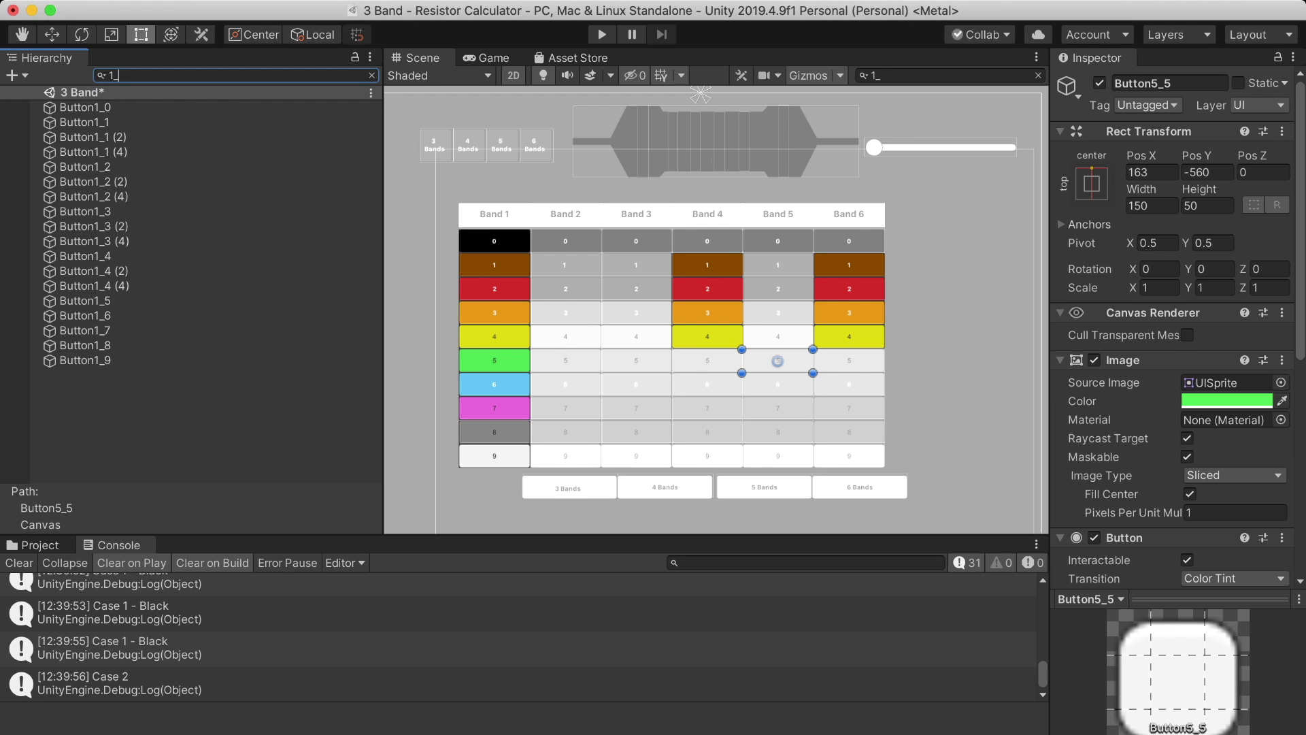
pyautogui.click(708, 241)
pyautogui.click(708, 265)
pyautogui.click(707, 289)
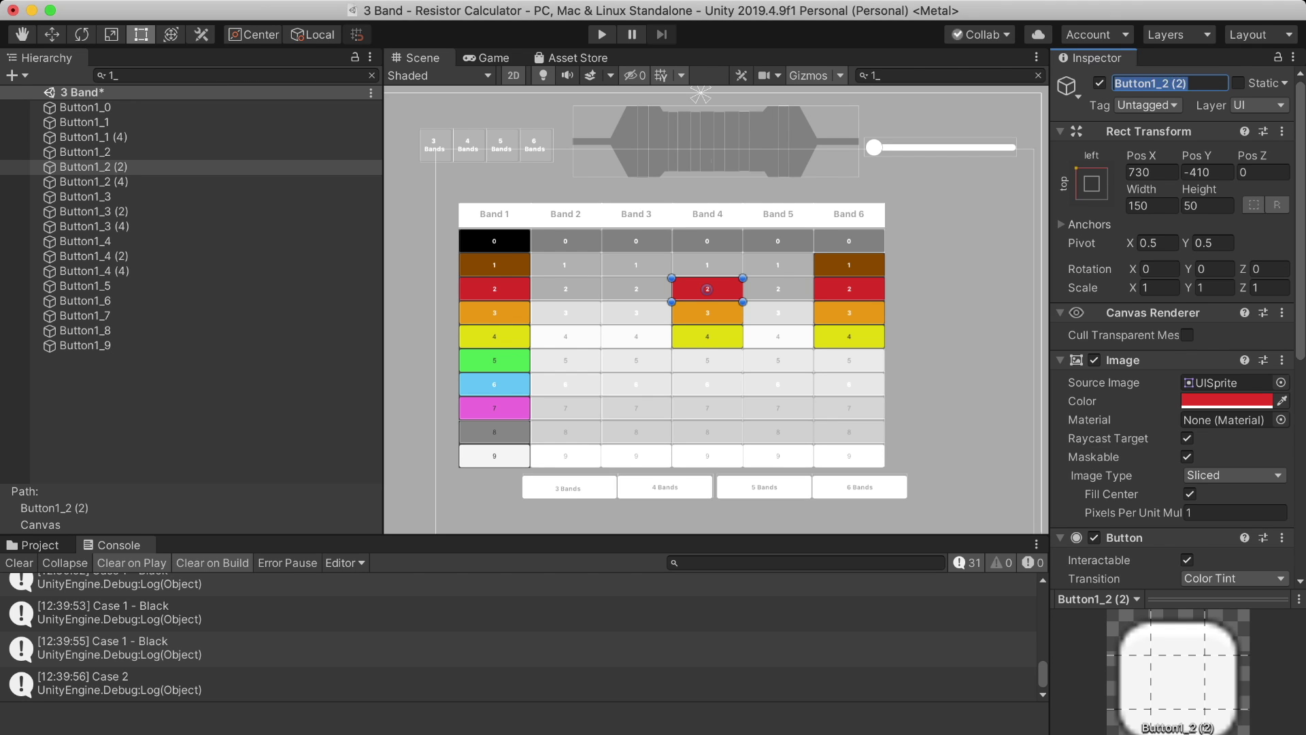
pyautogui.click(708, 313)
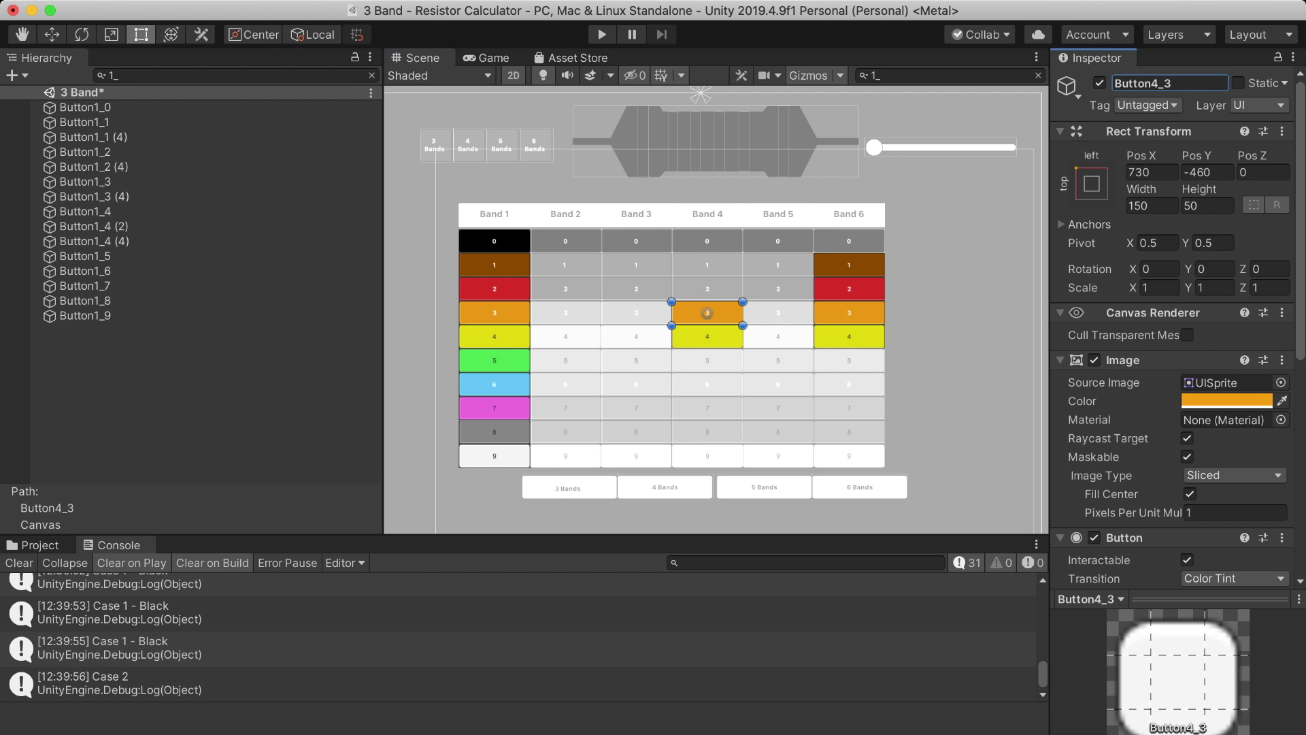
pyautogui.click(708, 337)
pyautogui.write('4_4')
pyautogui.press('Return')
pyautogui.click(708, 361)
pyautogui.click(707, 456)
# Change the Hierarchy filter from '4_' to '5_6_' to find the Band 6 buttons
pyautogui.press('super+f')
pyautogui.write('3')
pyautogui.press('BackSpace')
pyautogui.write('4_')
pyautogui.press('BackSpace')
pyautogui.press('BackSpace')
pyautogui.write('5_')
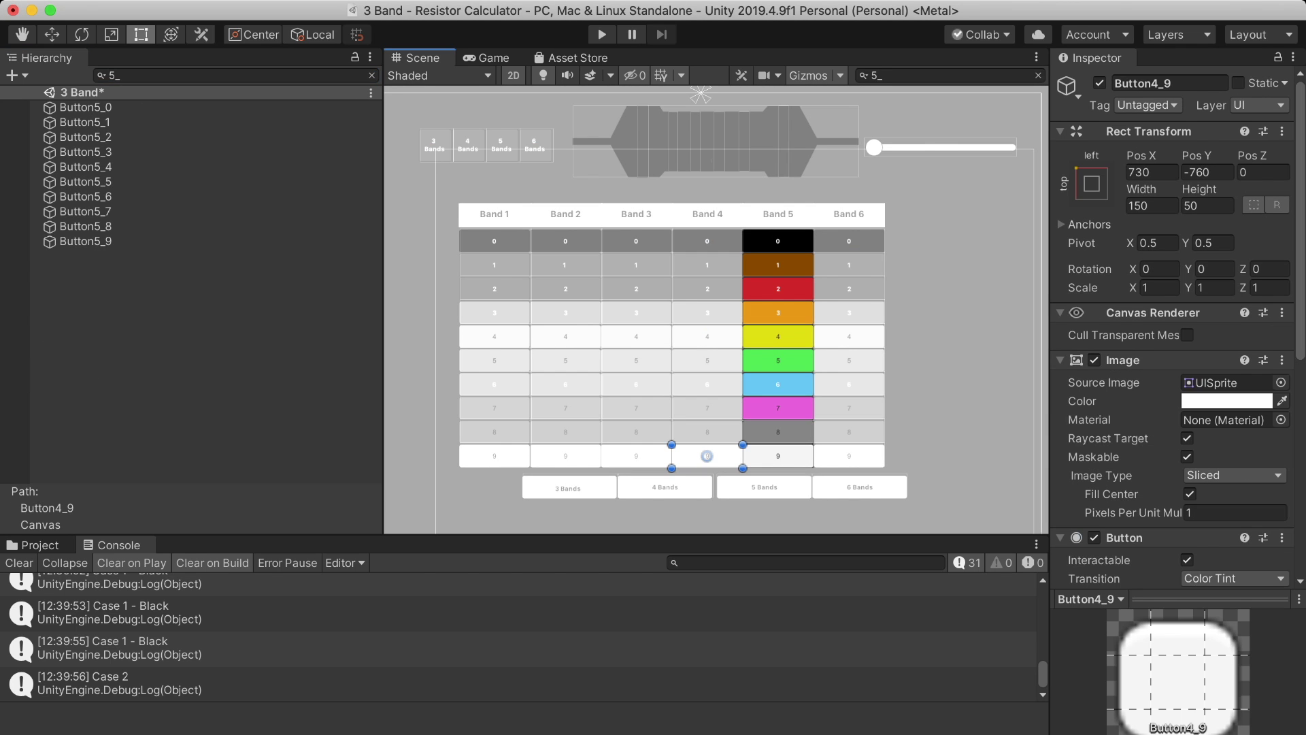
pyautogui.write('6_')
# Rename the Band 6 buttons for rows 2–4 to Button6_2, Button6_3 and Button6_4
pyautogui.click(848, 265)
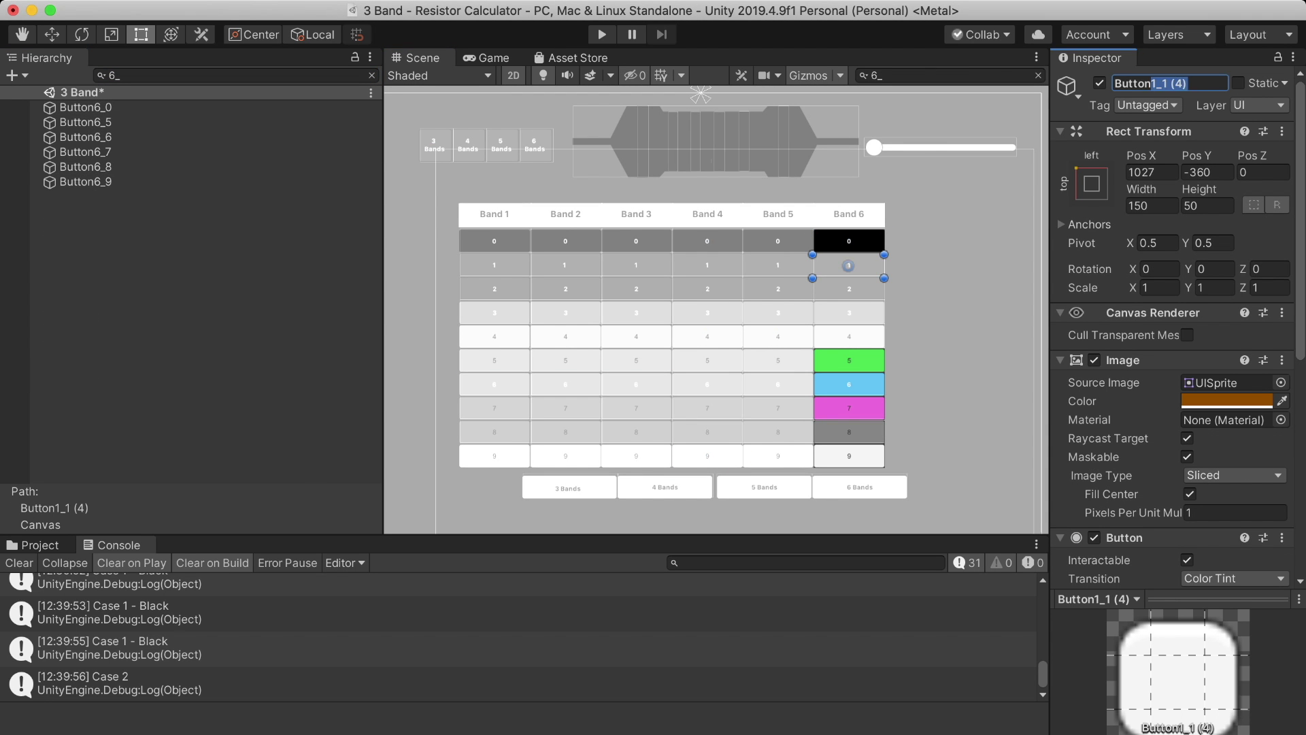
pyautogui.click(847, 289)
pyautogui.write('Button6_2')
pyautogui.press('Return')
pyautogui.click(847, 313)
pyautogui.write('Button6_3')
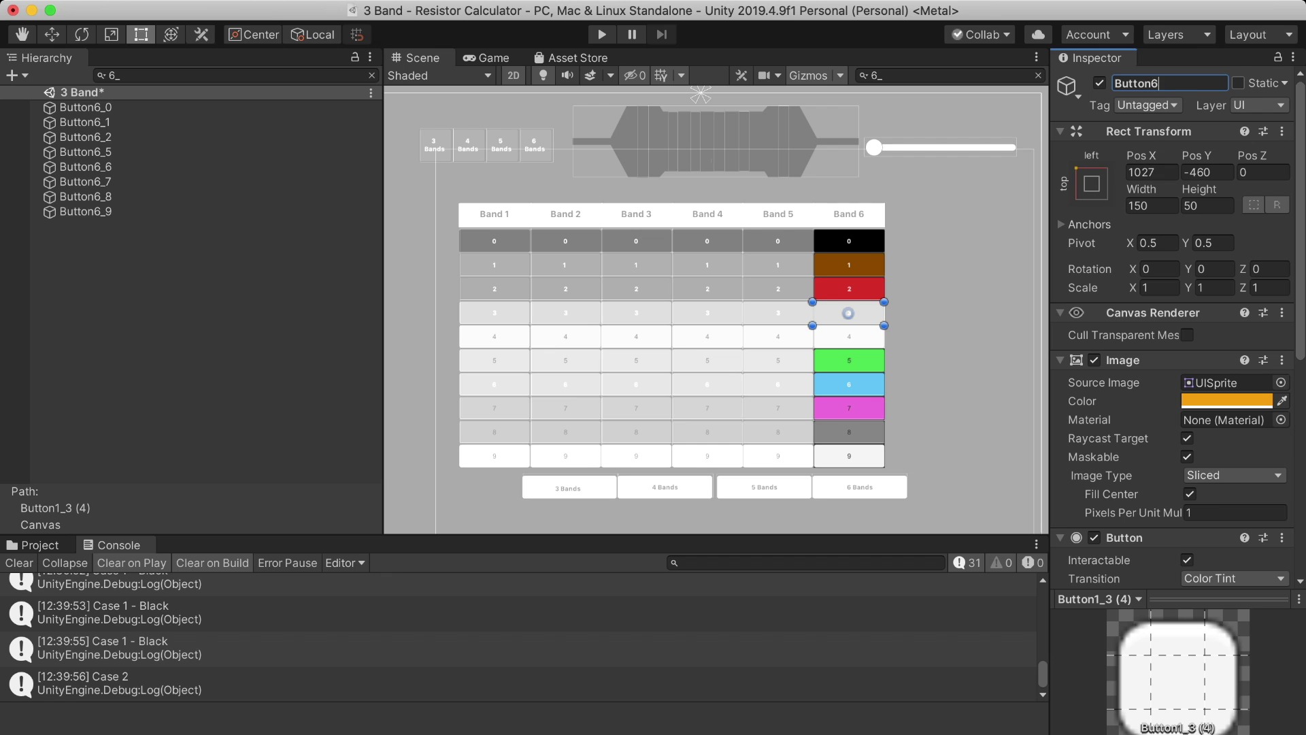
pyautogui.click(848, 337)
pyautogui.write('6_4')
pyautogui.press('Return')
pyautogui.click(847, 384)
# Verify the Band 4 and Band 6 button names using the '4_' and '6_' filters
pyautogui.click(848, 456)
pyautogui.press('super+f')
pyautogui.write('1')
pyautogui.press('BackSpace')
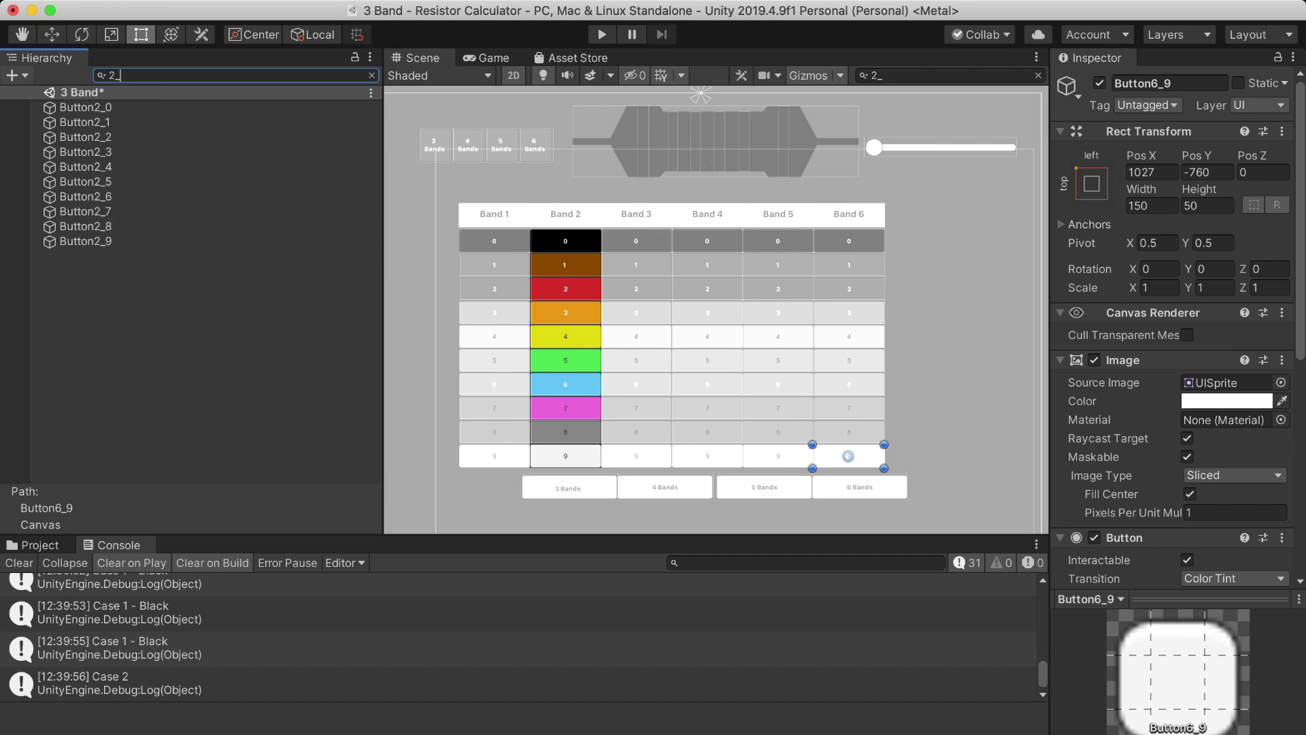
pyautogui.write('4_')
pyautogui.press('BackSpace')
pyautogui.press('BackSpace')
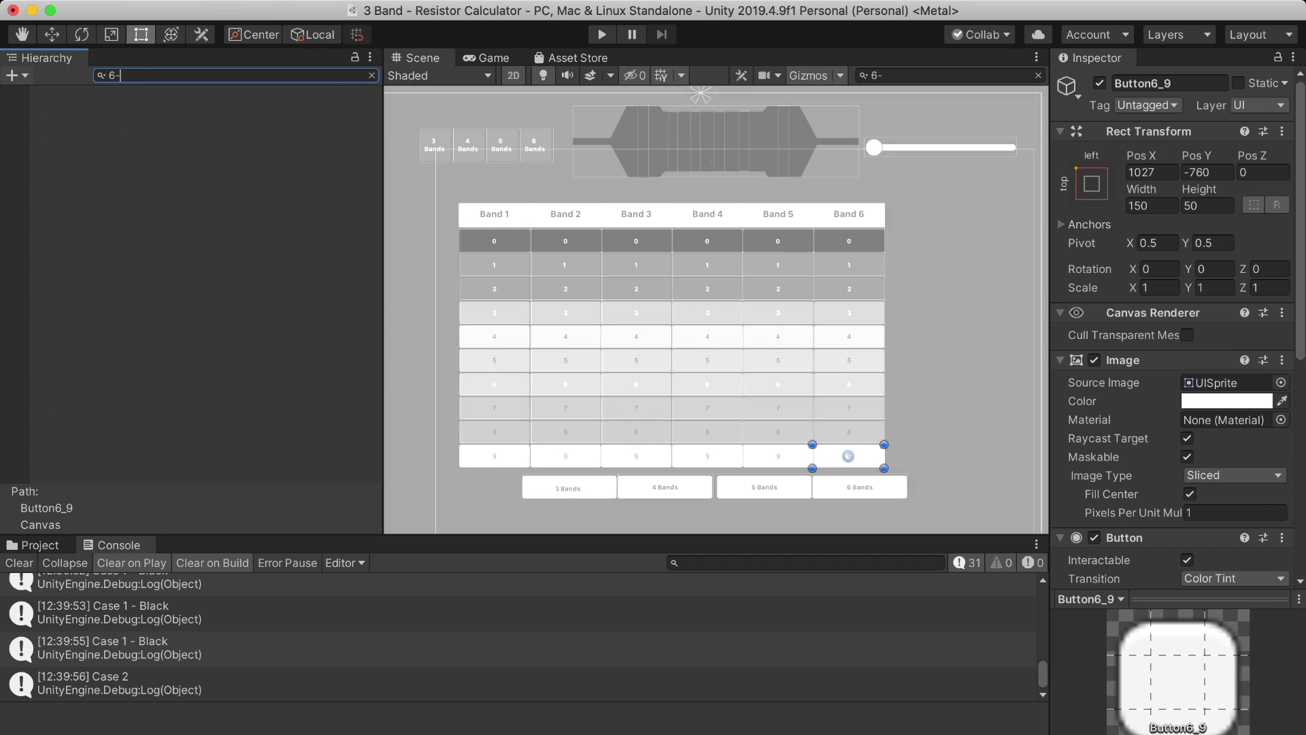
pyautogui.write('6_')
pyautogui.click(849, 213)
# Filter the Hierarchy by 'Image' to review the header blocks, then return to Resistors.cs
pyautogui.press('super+f')
pyautogui.press('BackSpace')
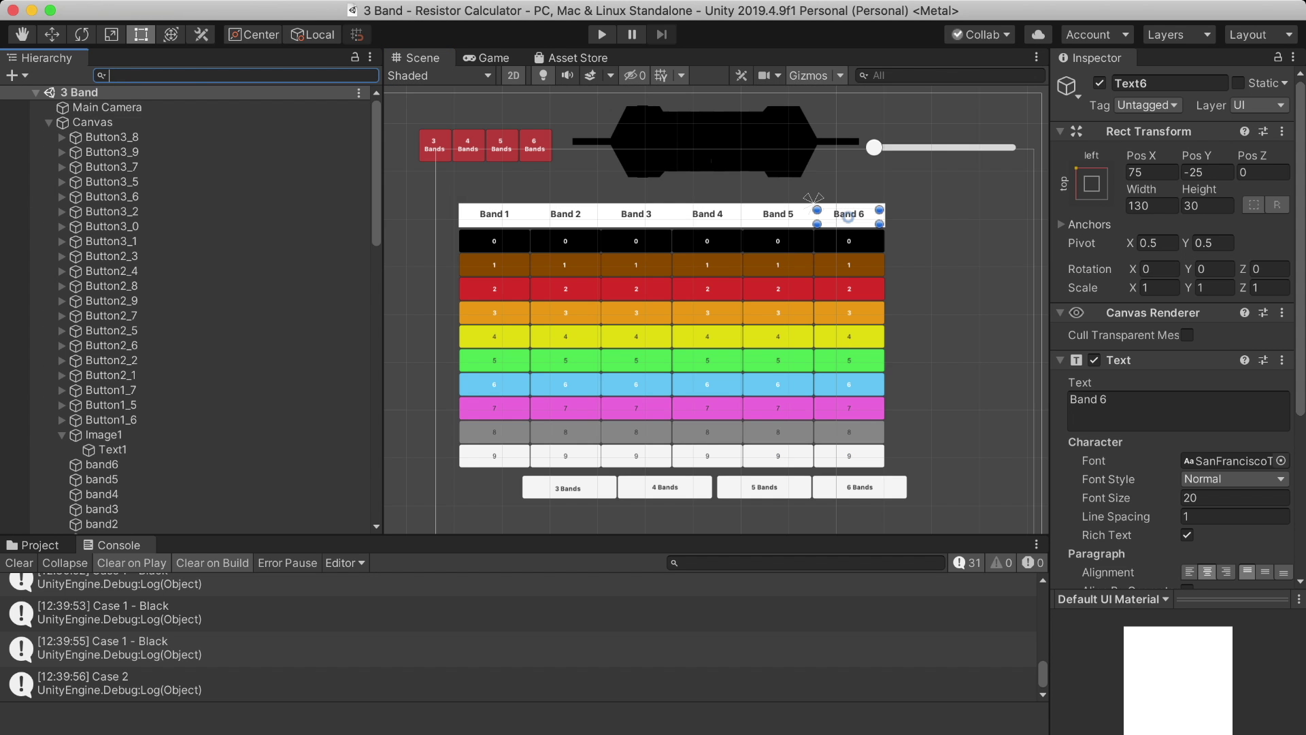
pyautogui.write('band')
pyautogui.press('BackSpace')
pyautogui.press('BackSpace')
pyautogui.press('BackSpace')
pyautogui.write('Image')
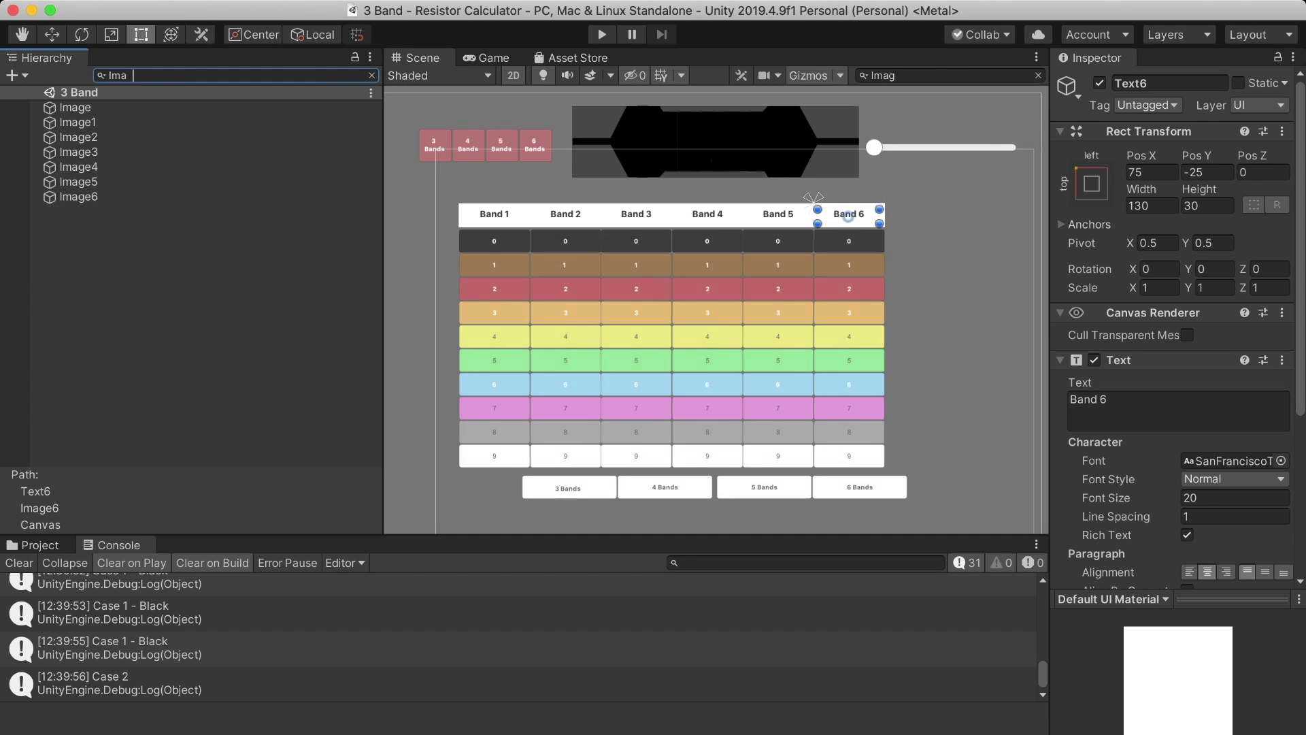
pyautogui.click(778, 216)
pyautogui.click(700, 324)
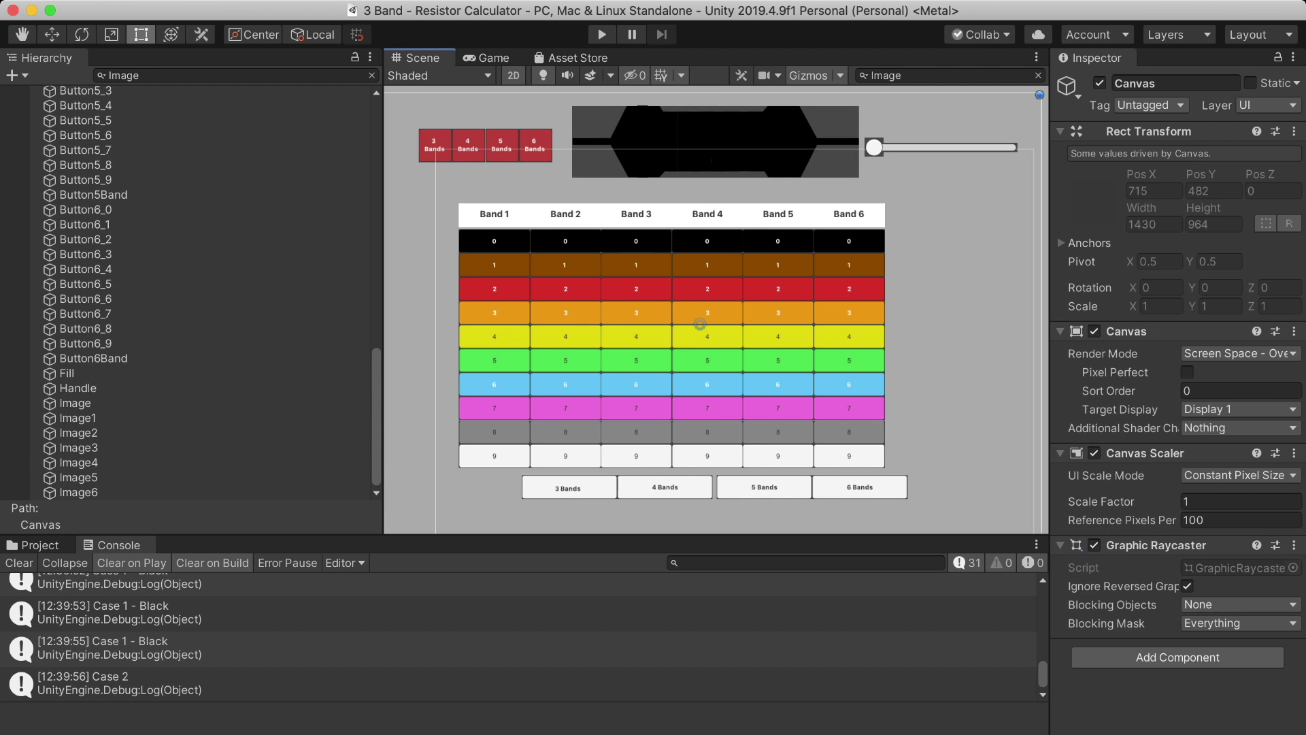
pyautogui.press('super+Tab')
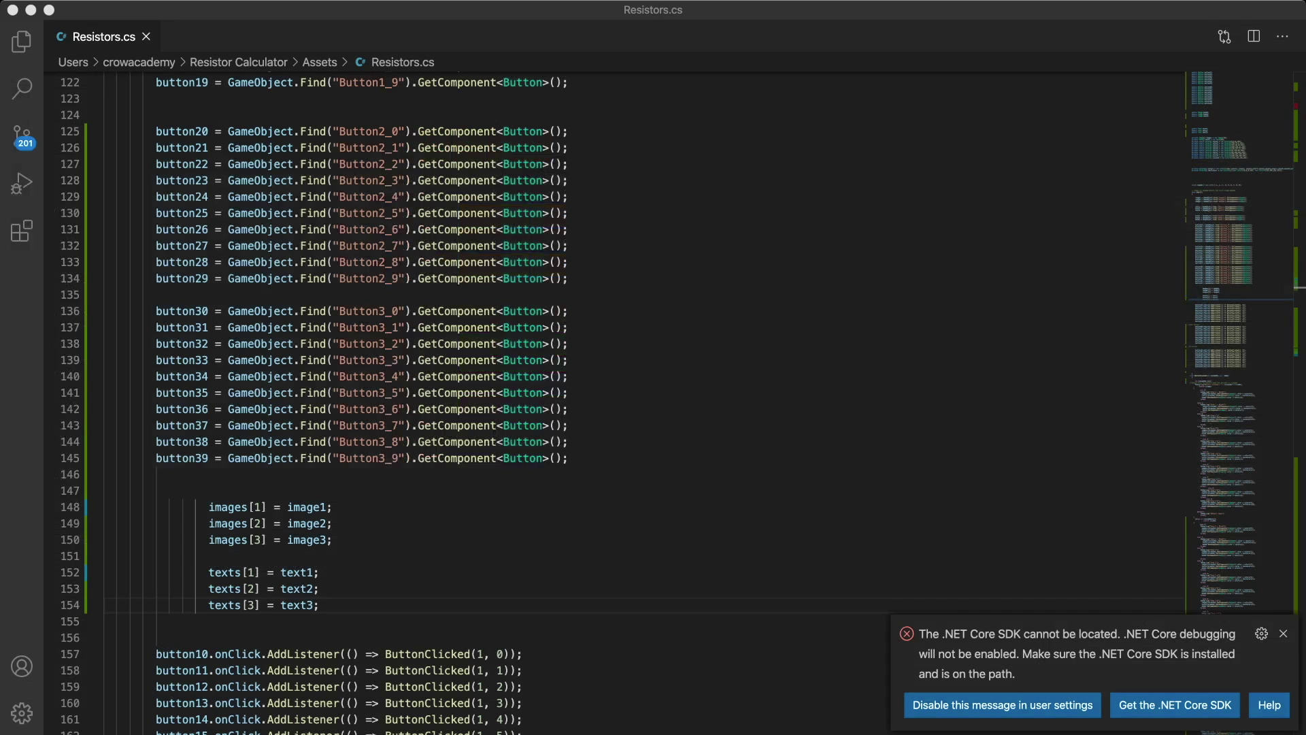
# Duplicate the image3 declaration and change it to declare image4, image5 and image6
pyautogui.scroll(20, 612, 401)
pyautogui.scroll(-9, 612, 402)
pyautogui.scroll(14, 612, 402)
pyautogui.click(267, 227)
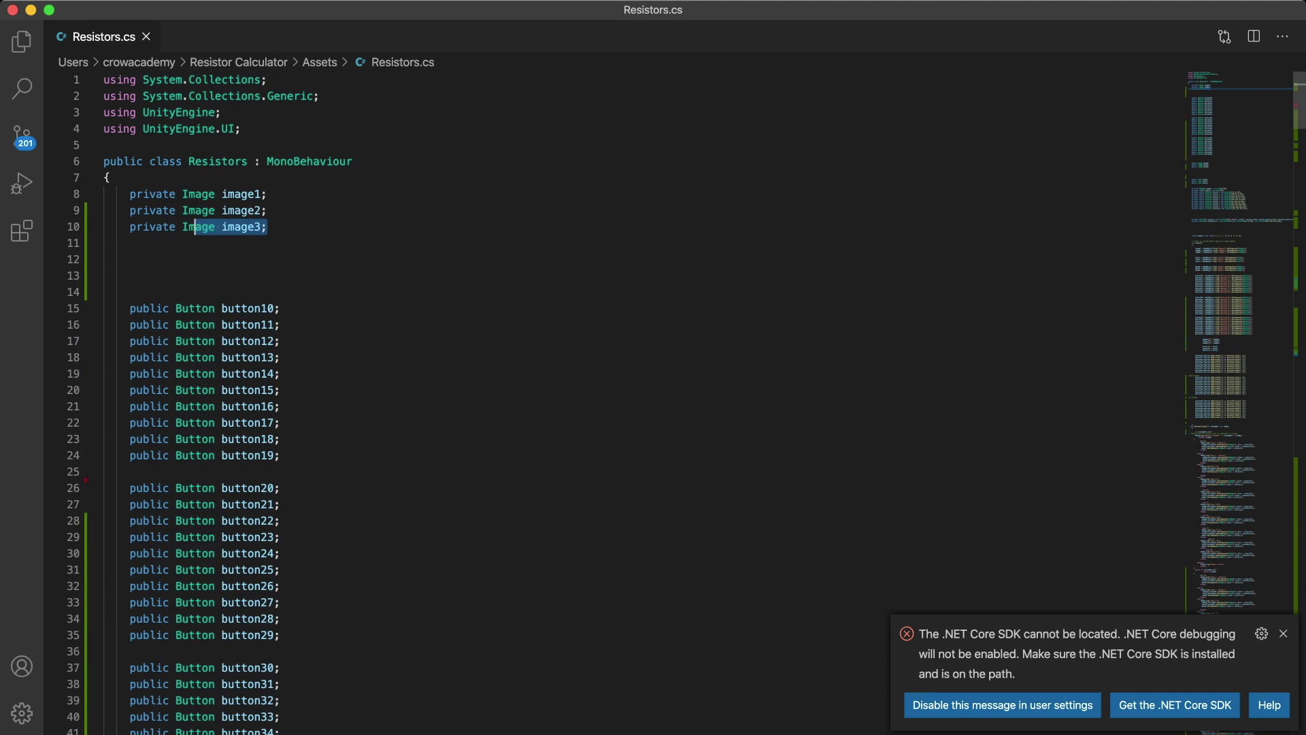
pyautogui.press('Return')
pyautogui.write('private Image image3;')
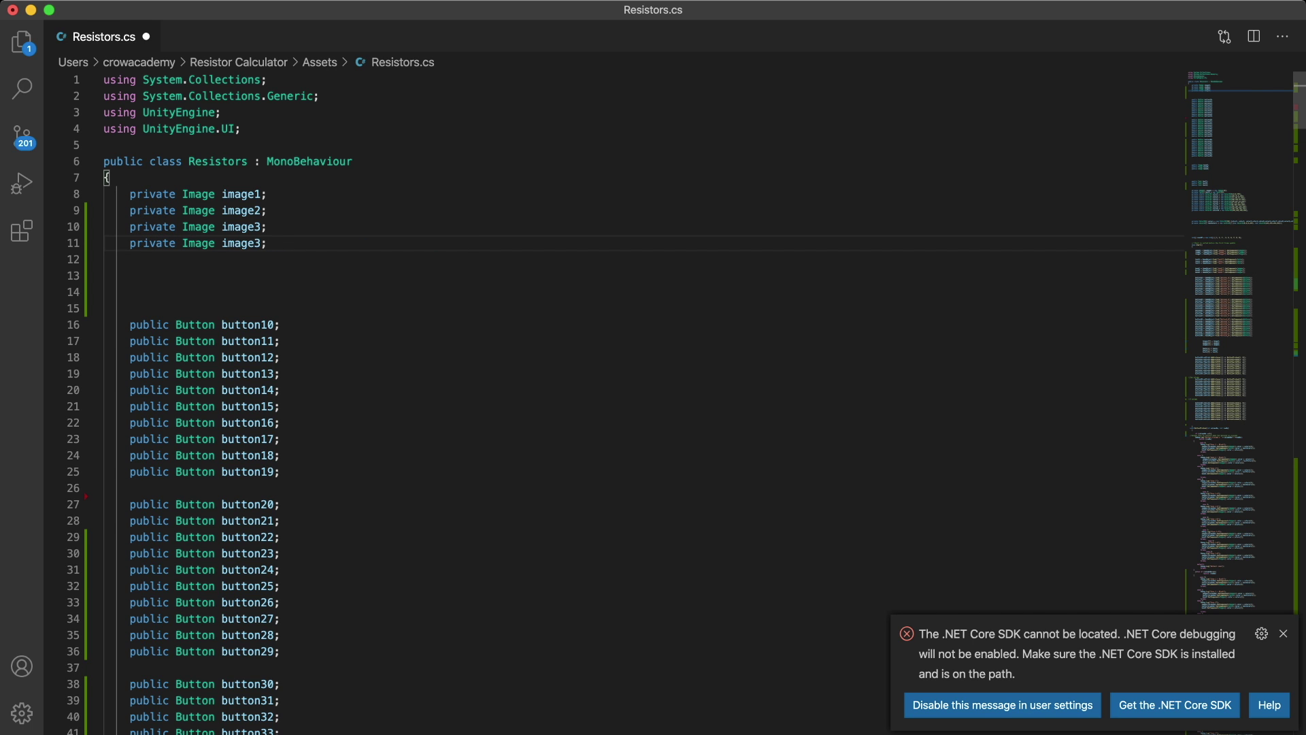
pyautogui.press('BackSpace')
pyautogui.write('4, image5, image6')
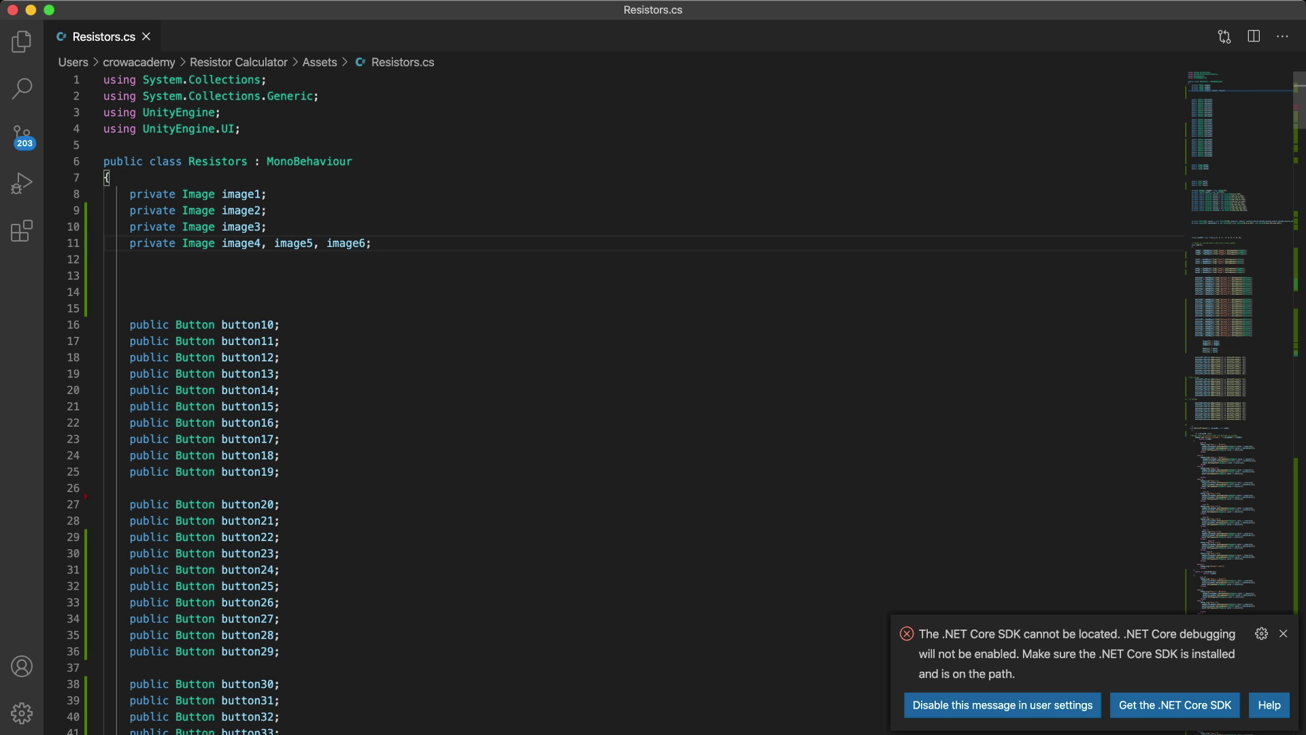
# Copy the button30–39 declaration block, paste it as button40–button49, and save
pyautogui.scroll(-10, 612, 401)
pyautogui.scroll(10, 612, 402)
pyautogui.scroll(-5, 612, 401)
pyautogui.moveTo(130, 366); pyautogui.dragTo(285, 513)
pyautogui.press('super+c')
pyautogui.click(115, 546)
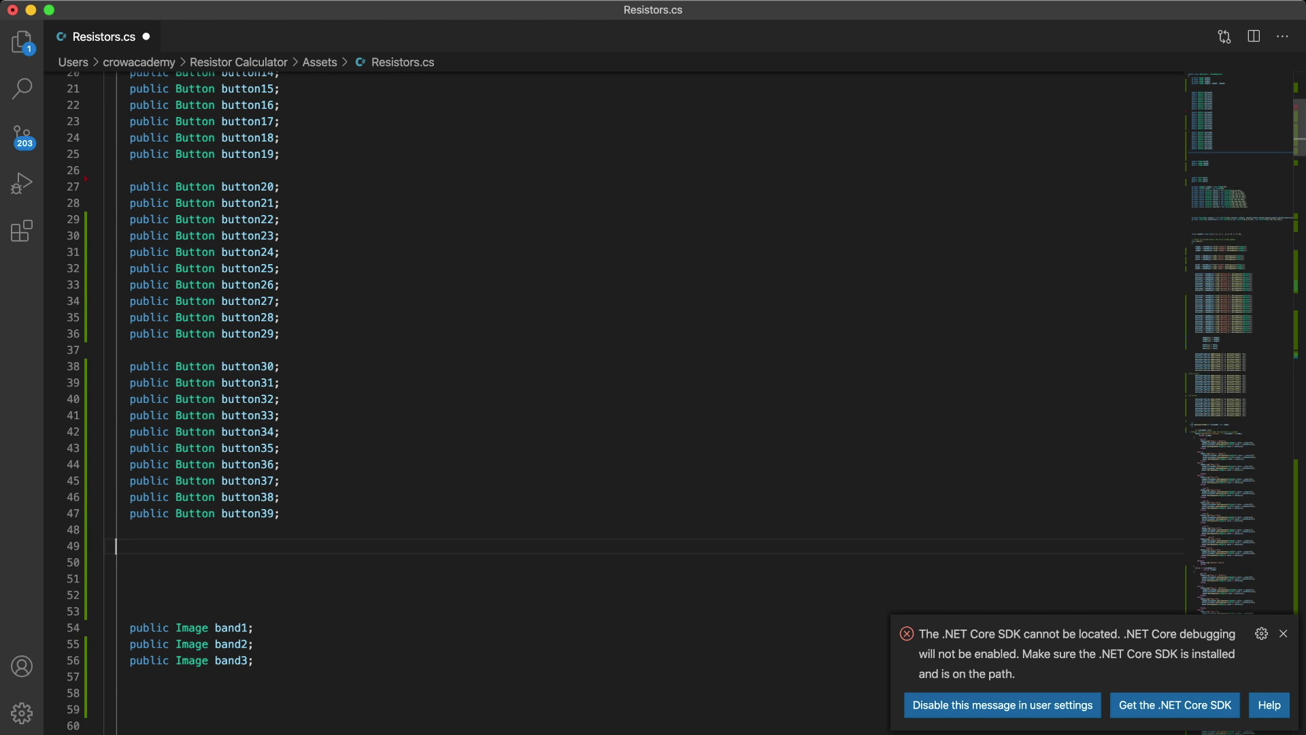
pyautogui.press('super+v')
pyautogui.write('444')
pyautogui.scroll(-4, 612, 401)
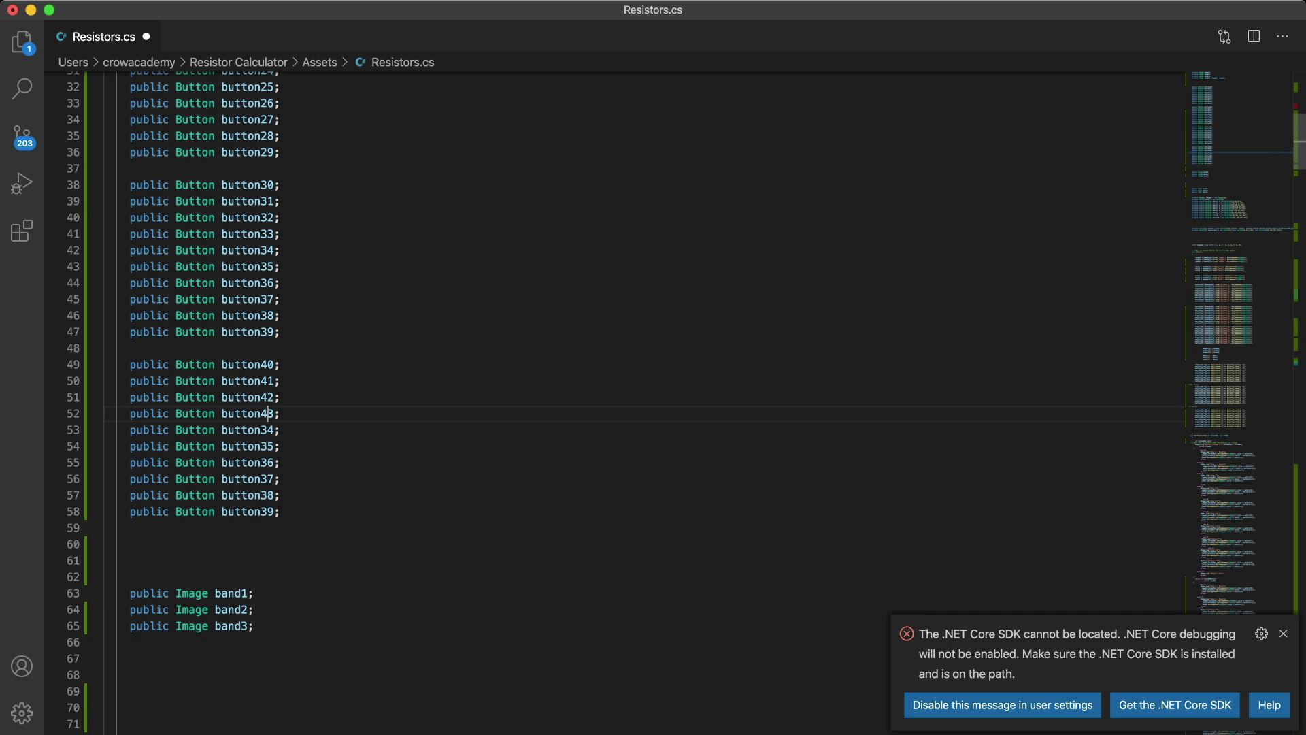
pyautogui.write('44')
pyautogui.press('super+s')
# Paste another button block and renumber it to button50–button59
pyautogui.press('Return')
pyautogui.press('Return')
pyautogui.press('super+v')
pyautogui.click(266, 469)
pyautogui.press('BackSpace')
pyautogui.write('5')
pyautogui.press('Down')
pyautogui.hotkey('shift', 'Left')
pyautogui.write('5')
pyautogui.press('Down')
pyautogui.hotkey('shift', 'Left')
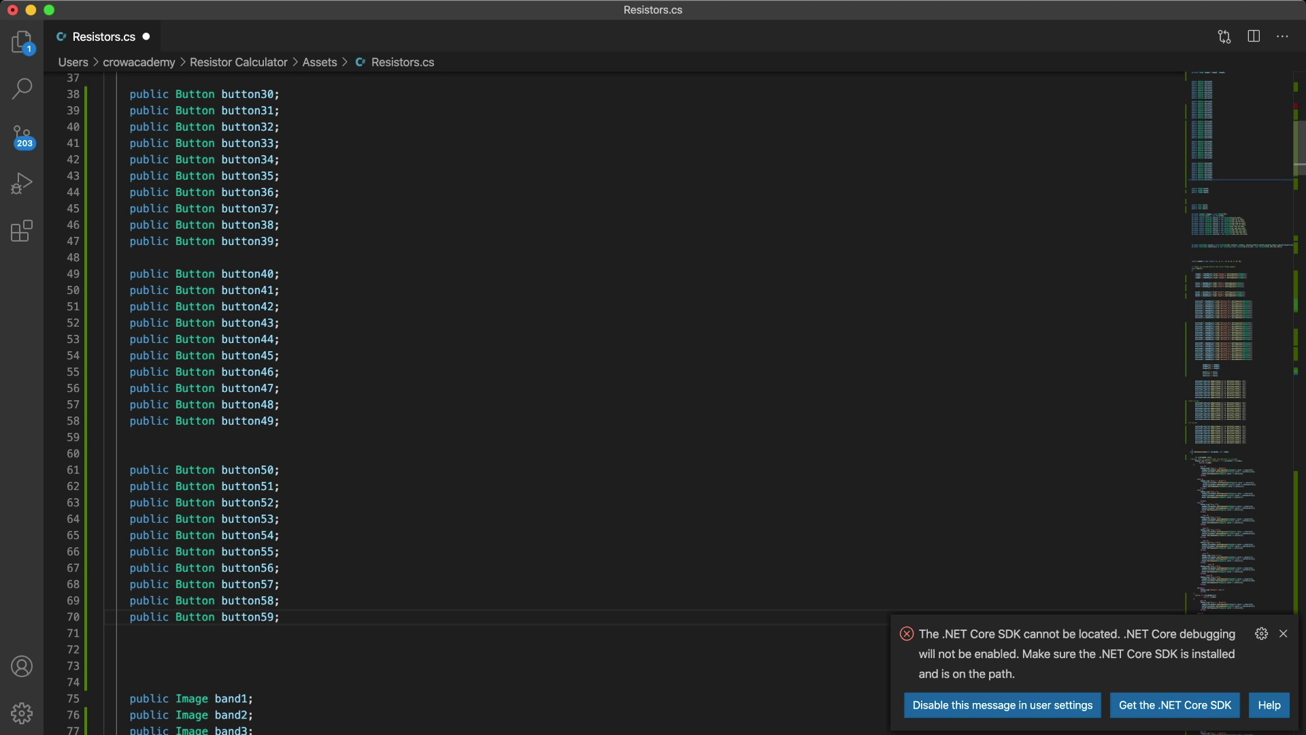
# Paste a third button block and renumber it to button60–button69
pyautogui.press('Return')
pyautogui.press('Return')
pyautogui.press('super+v')
pyautogui.click(268, 295)
pyautogui.press('BackSpace')
pyautogui.write('6')
pyautogui.press('Down')
pyautogui.hotkey('shift', 'Left')
pyautogui.write('6')
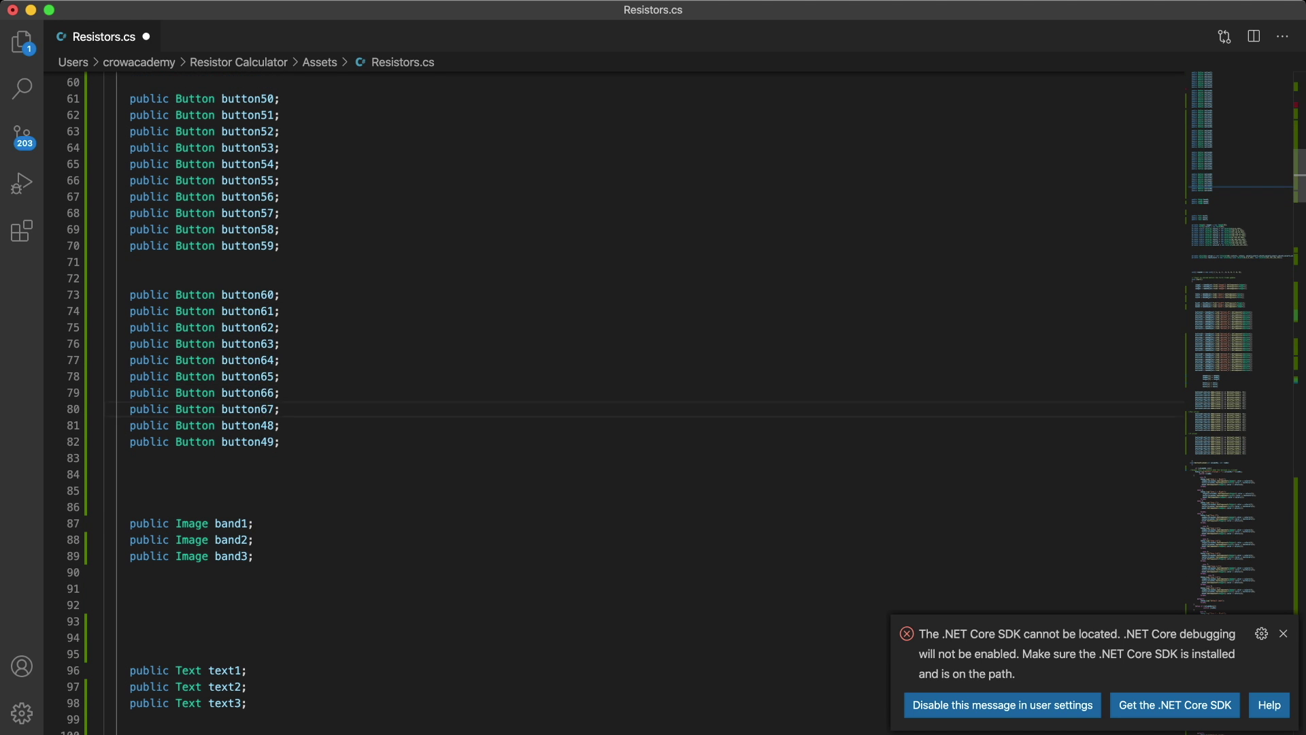
pyautogui.write('6')
# Add 'public Image band4, band5, band6;' below the band3 declaration
pyautogui.click(254, 556)
pyautogui.press('Return')
pyautogui.write('public Image')
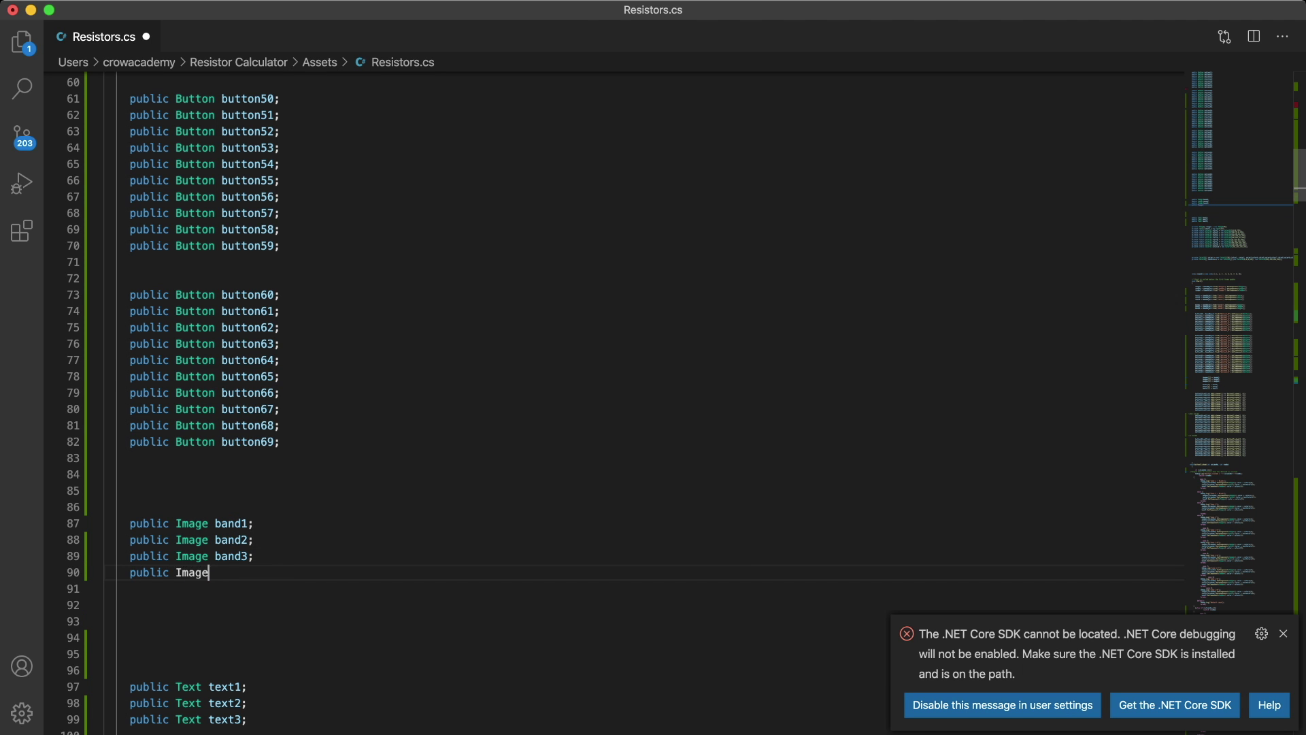
pyautogui.write(' band4, band5, band6;')
pyautogui.scroll(-5, 612, 408)
# Extend the text3 declaration to also declare text4, text5 and text6, then save
pyautogui.click(115, 327)
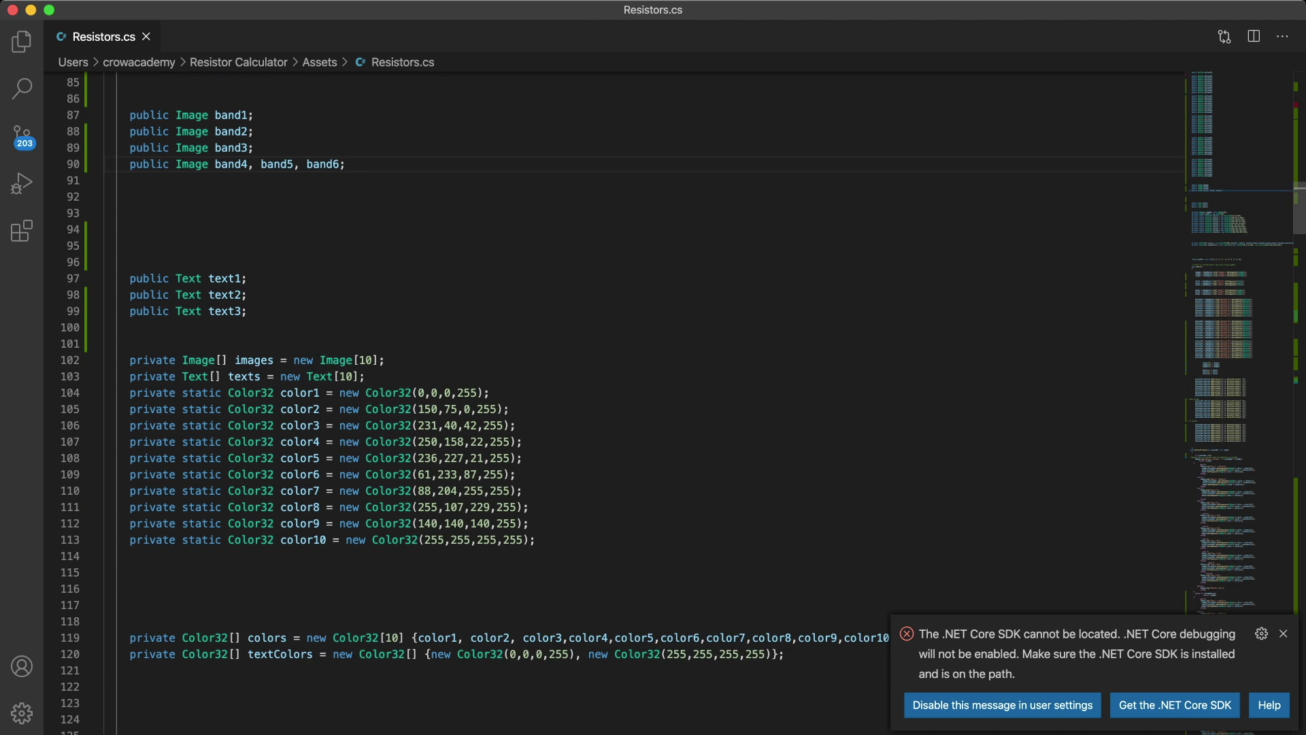
pyautogui.press('BackSpace')
pyautogui.write(', text4, text5, text6;')
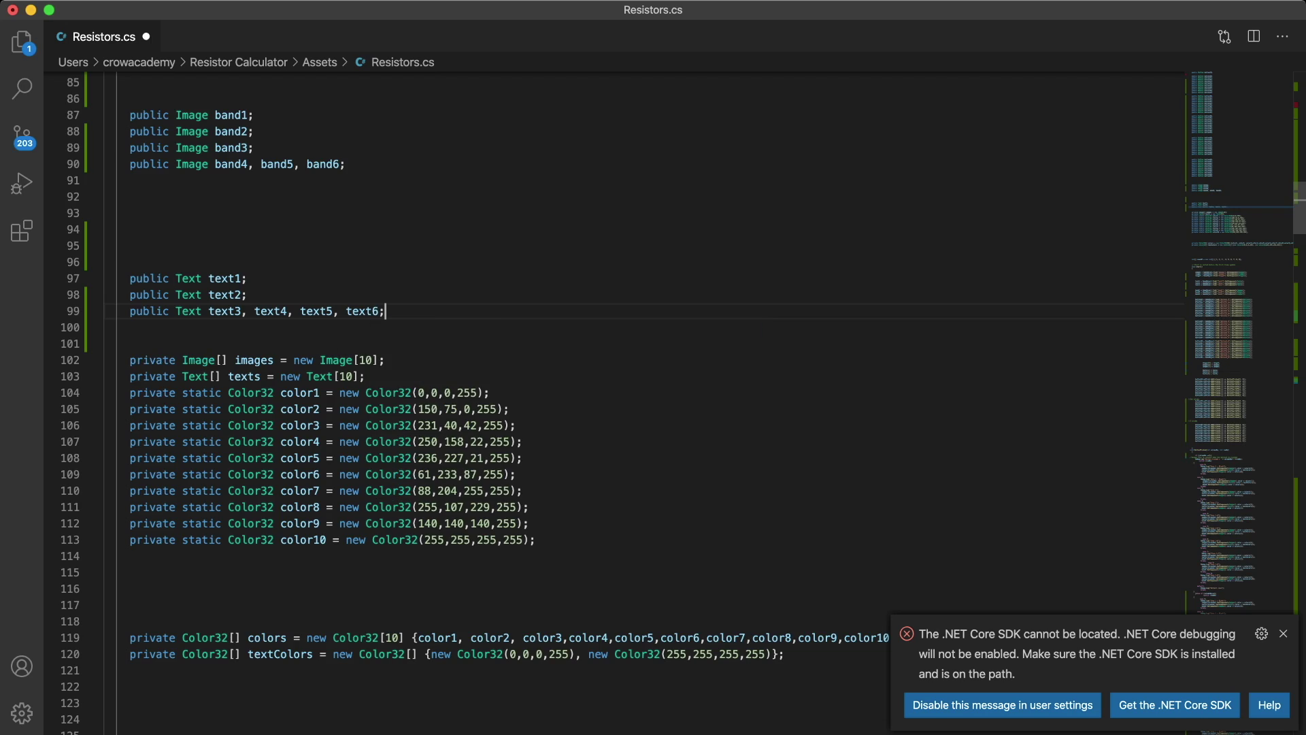
pyautogui.press('super+s')
# Duplicate the image3 GameObject.Find line into lookups for Image4, Image5 and Image6
pyautogui.scroll(-3, 612, 408)
pyautogui.scroll(-4, 612, 408)
pyautogui.click(530, 387)
pyautogui.press('Delete')
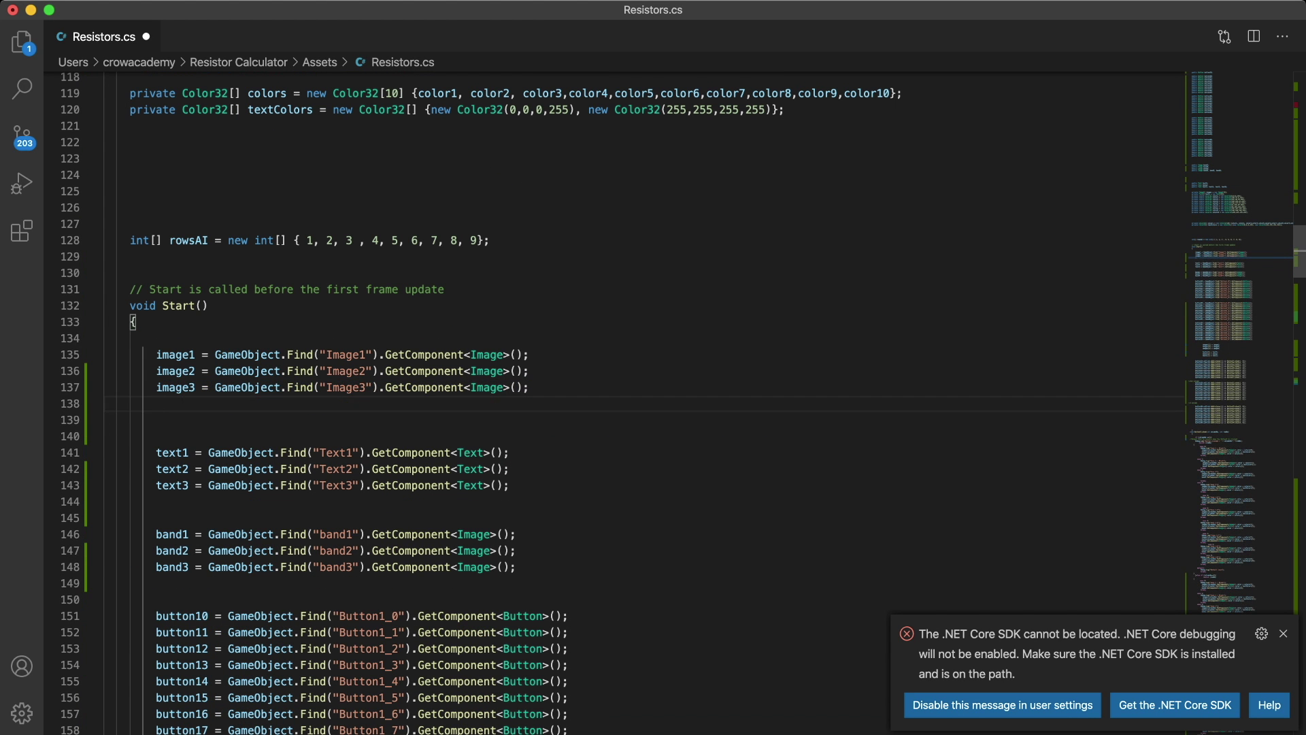
pyautogui.hotkey('shift', 'alt', 'Down')
pyautogui.hotkey('shift', 'alt', 'Down')
pyautogui.hotkey('shift', 'alt', 'Down')
pyautogui.write('456456')
pyautogui.press('super+s')
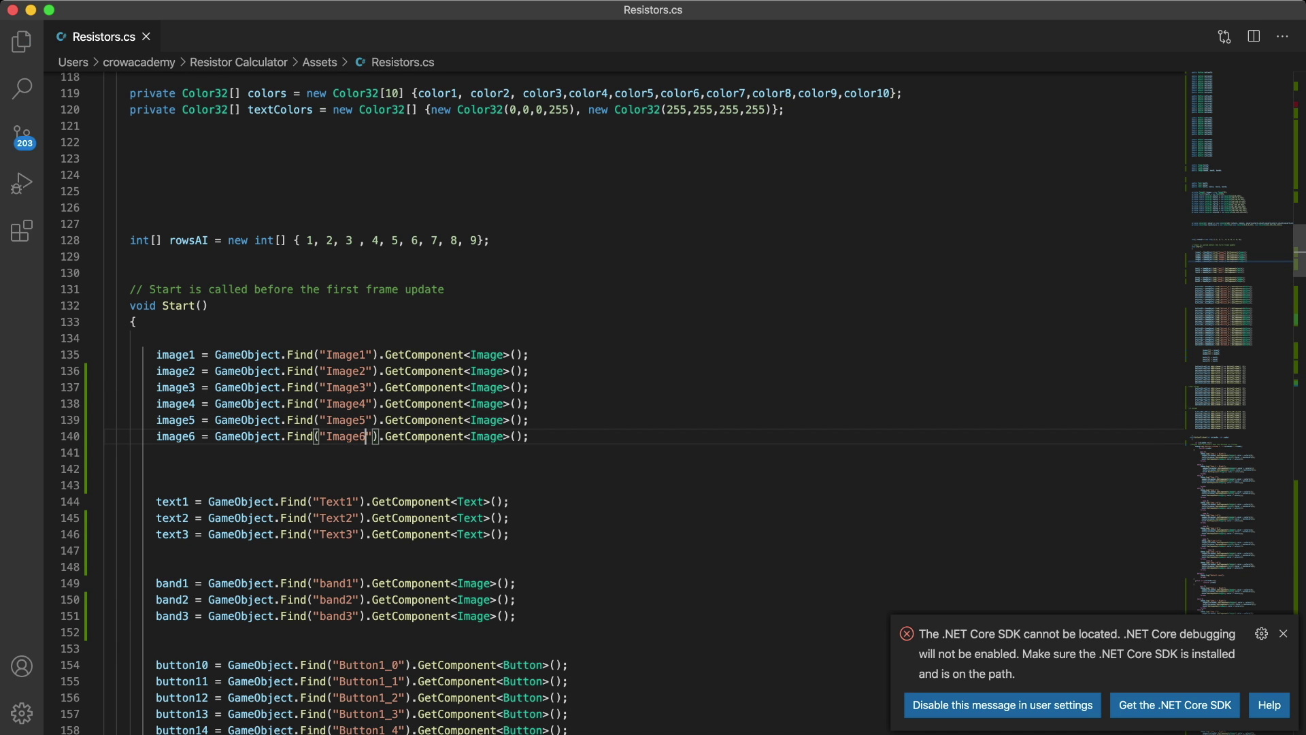
# Duplicate the text1–text3 lookup lines and renumber them to find Text4, Text5 and Text6
pyautogui.moveTo(156, 501); pyautogui.dragTo(509, 534)
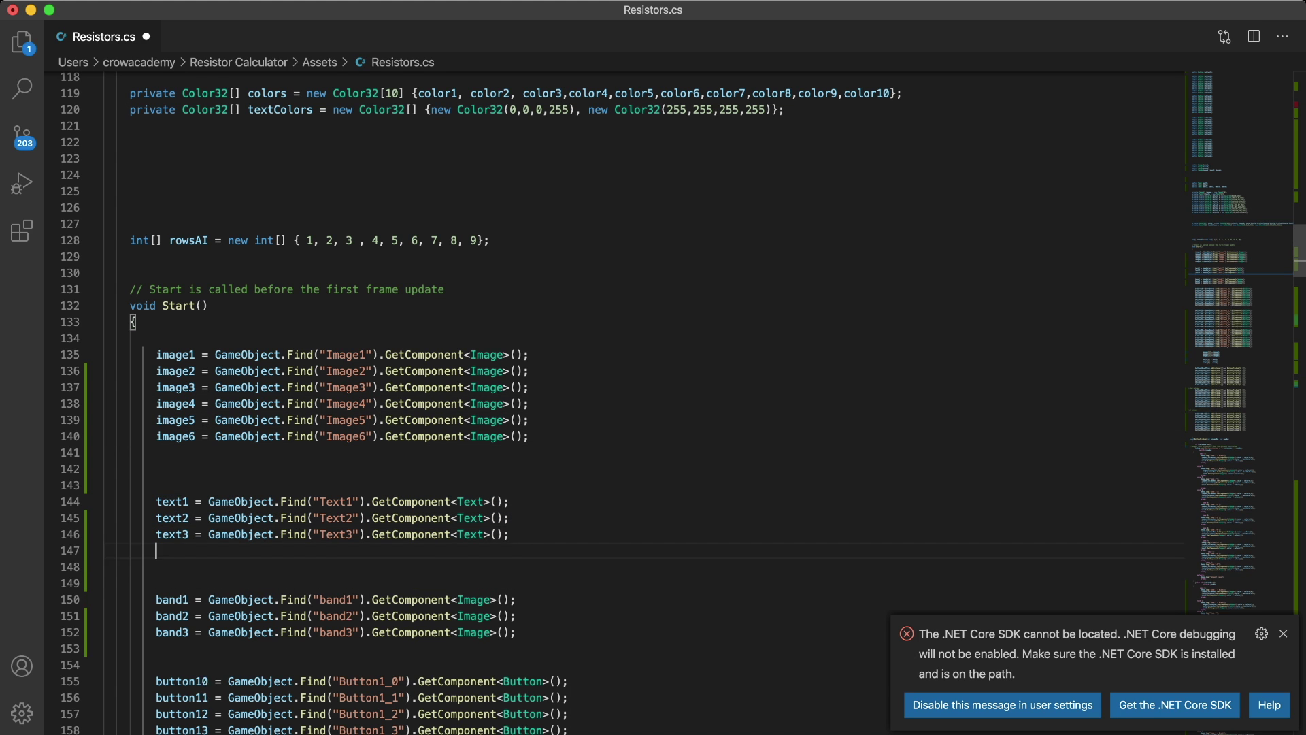
pyautogui.hotkey('shift', 'alt', 'Down')
pyautogui.write('4, 5')
pyautogui.press('Down')
pyautogui.press('BackSpace')
pyautogui.write('6')
pyautogui.press('super+s')
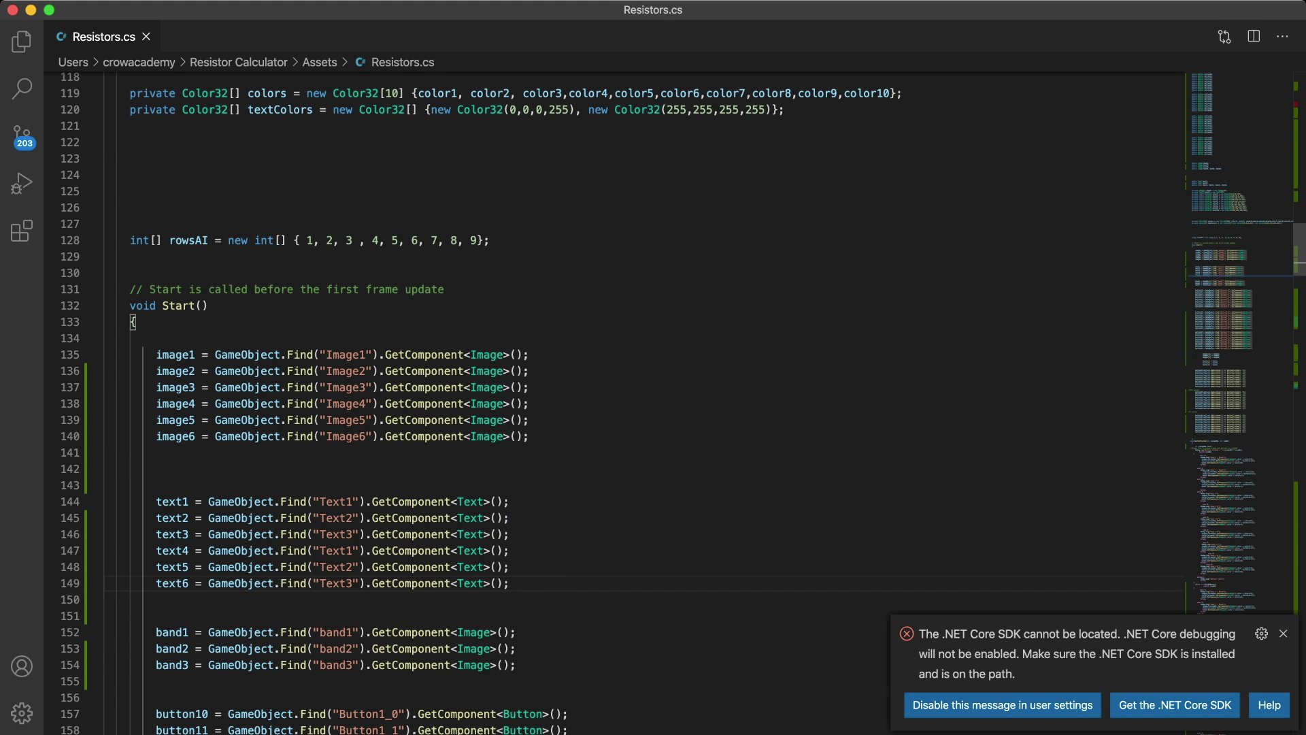
pyautogui.press('Down')
pyautogui.press('BackSpace')
pyautogui.write('5')
pyautogui.press('Down')
pyautogui.press('BackSpace')
pyautogui.write('6')
# Duplicate the band lookup lines, renumber them to band4, band5, band6, and save
pyautogui.scroll(-5, 612, 408)
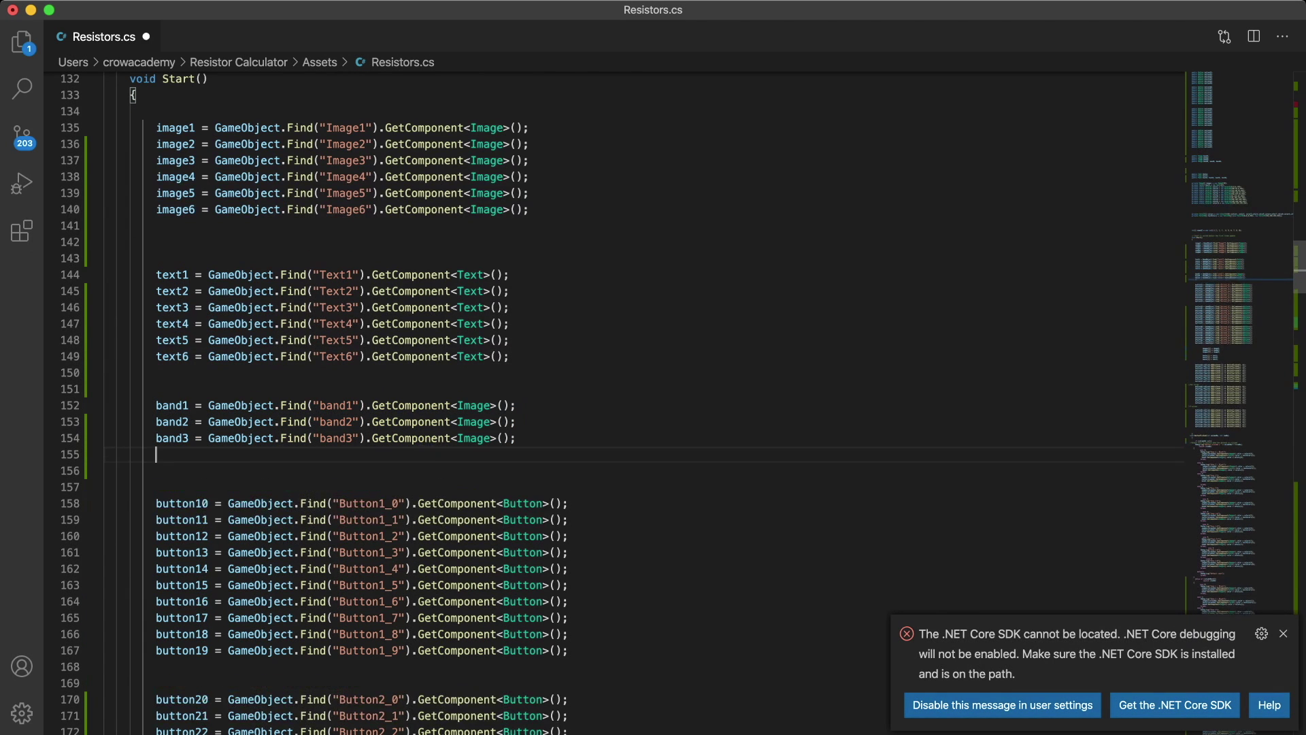
pyautogui.hotkey('shift', 'alt', 'Down')
pyautogui.press('super+s')
pyautogui.press('Delete')
pyautogui.write('4')
pyautogui.press('Down')
pyautogui.press('BackSpace')
pyautogui.write('5')
pyautogui.press('Down')
pyautogui.press('BackSpace')
pyautogui.write('6')
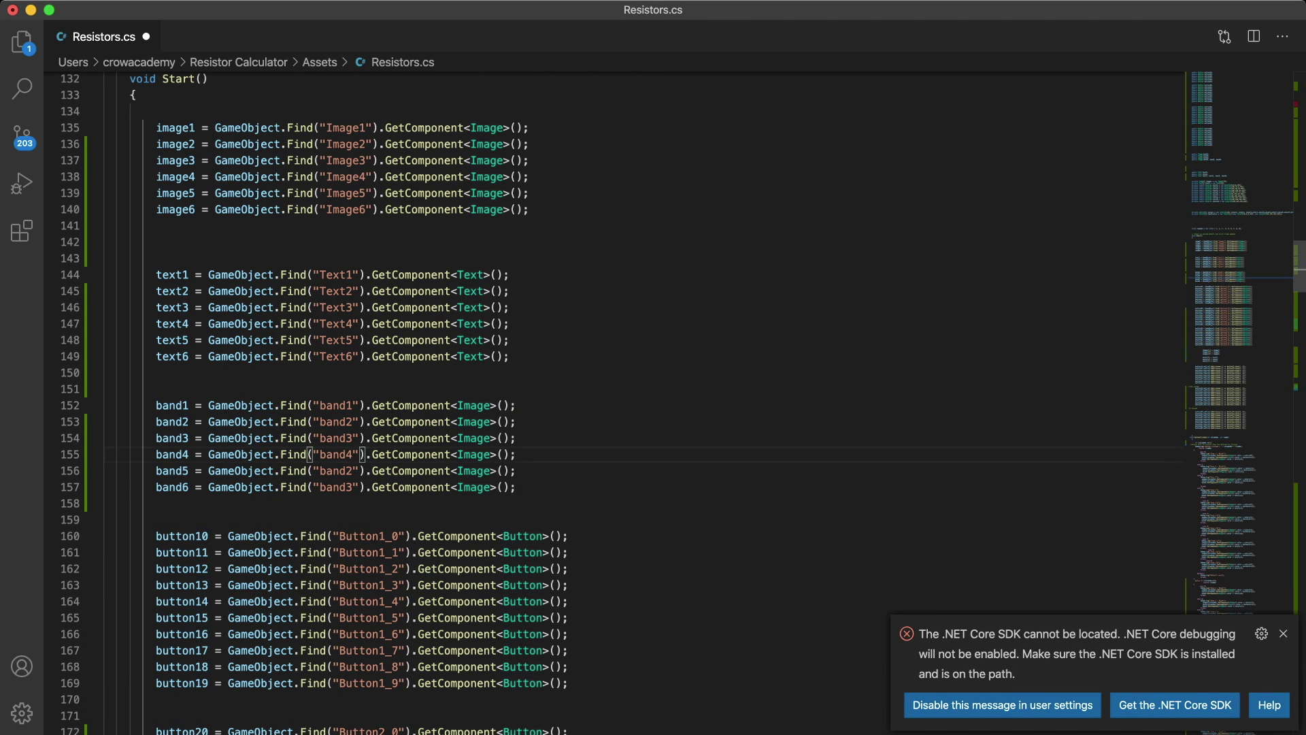
pyautogui.press('super+s')
# Duplicate the images assignments and renumber them to images[4]–[6] = image4–image6
pyautogui.scroll(-10, 408, 409)
pyautogui.scroll(-10, 409, 408)
pyautogui.scroll(20, 408, 408)
pyautogui.scroll(-12, 409, 409)
pyautogui.moveTo(332, 459); pyautogui.dragTo(213, 427)
pyautogui.hotkey('shift', 'alt', 'Down')
pyautogui.doubleClick(259, 476)
pyautogui.write('4')
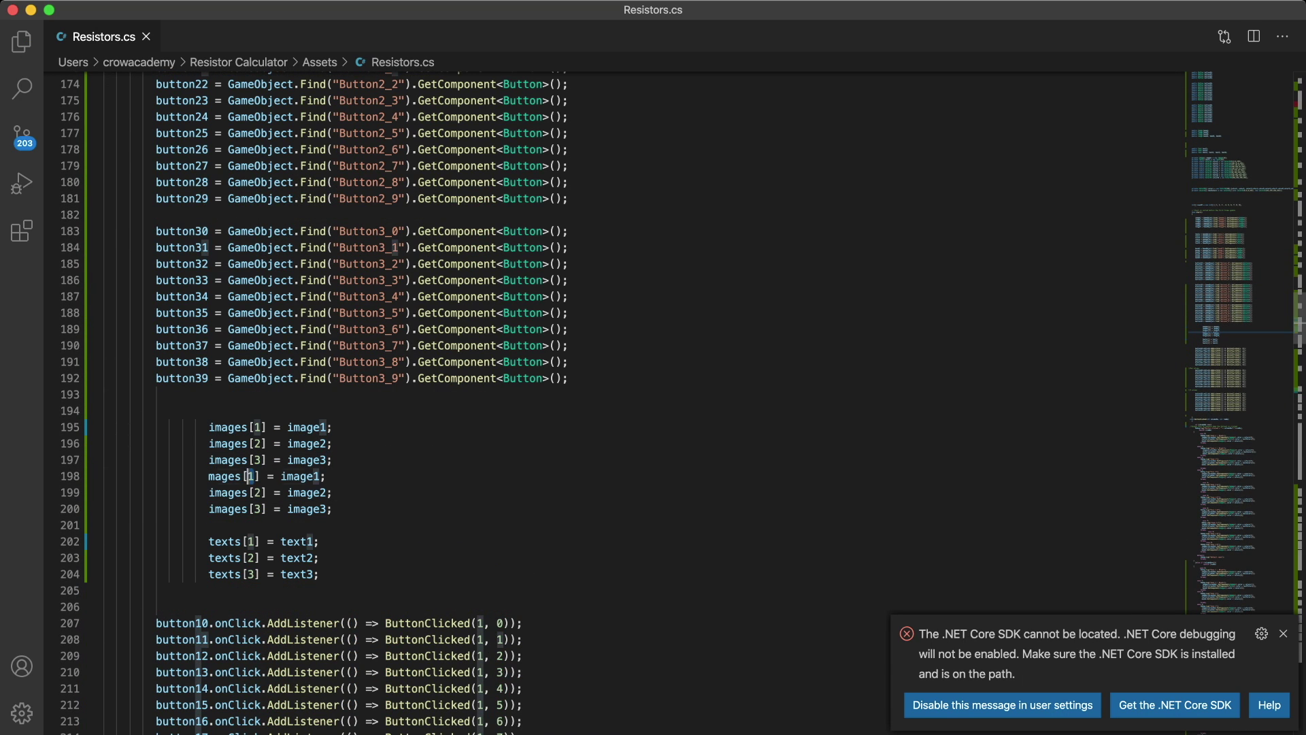
pyautogui.doubleClick(259, 493)
pyautogui.write('5')
pyautogui.doubleClick(259, 509)
pyautogui.write('6')
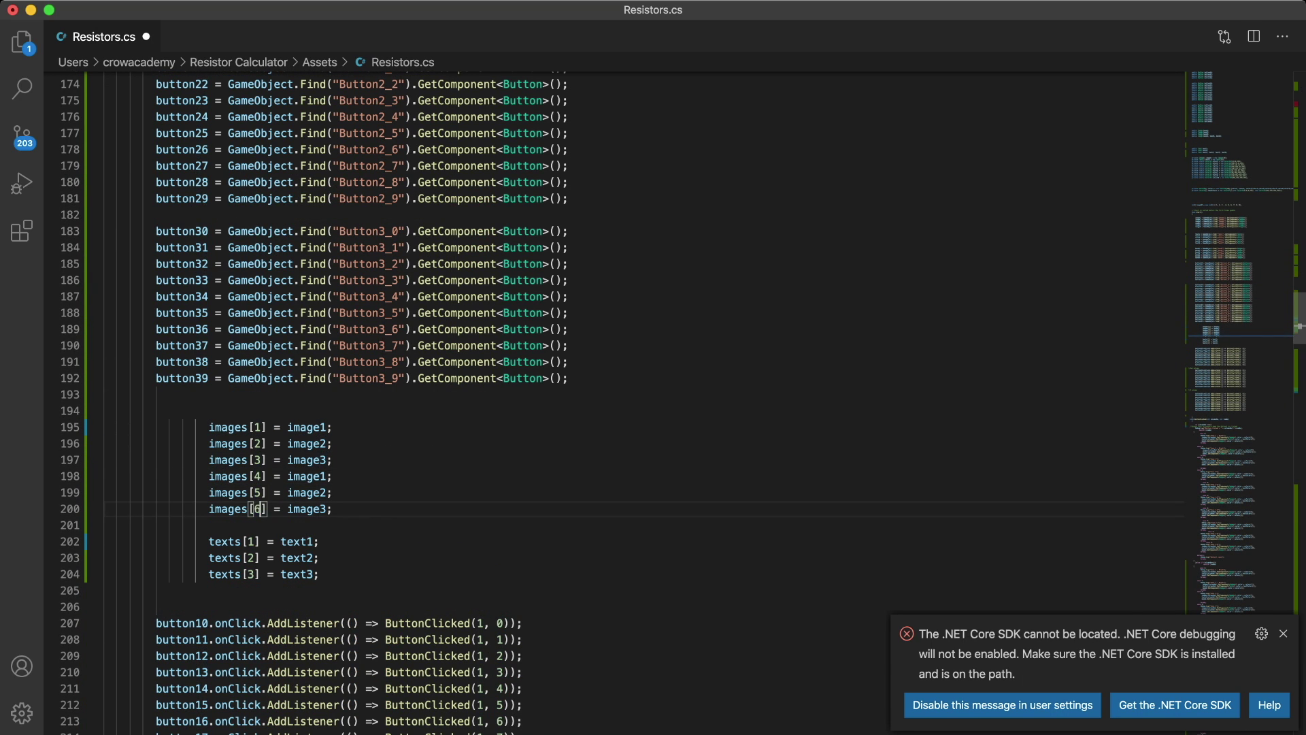
pyautogui.doubleClick(306, 476)
pyautogui.write('image4; images[5')
pyautogui.doubleClick(306, 509)
pyautogui.write('image6')
# Copy the texts assignments and renumber them to texts[4]–[6] = text4–text6
pyautogui.moveTo(208, 542); pyautogui.dragTo(319, 574)
pyautogui.press('super+c')
pyautogui.press('Right')
pyautogui.press('Return')
pyautogui.press('super+v')
pyautogui.write('4')
pyautogui.doubleClick(253, 607)
pyautogui.write('5')
pyautogui.doubleClick(253, 623)
pyautogui.write('6')
pyautogui.write('text5')
pyautogui.doubleClick(296, 623)
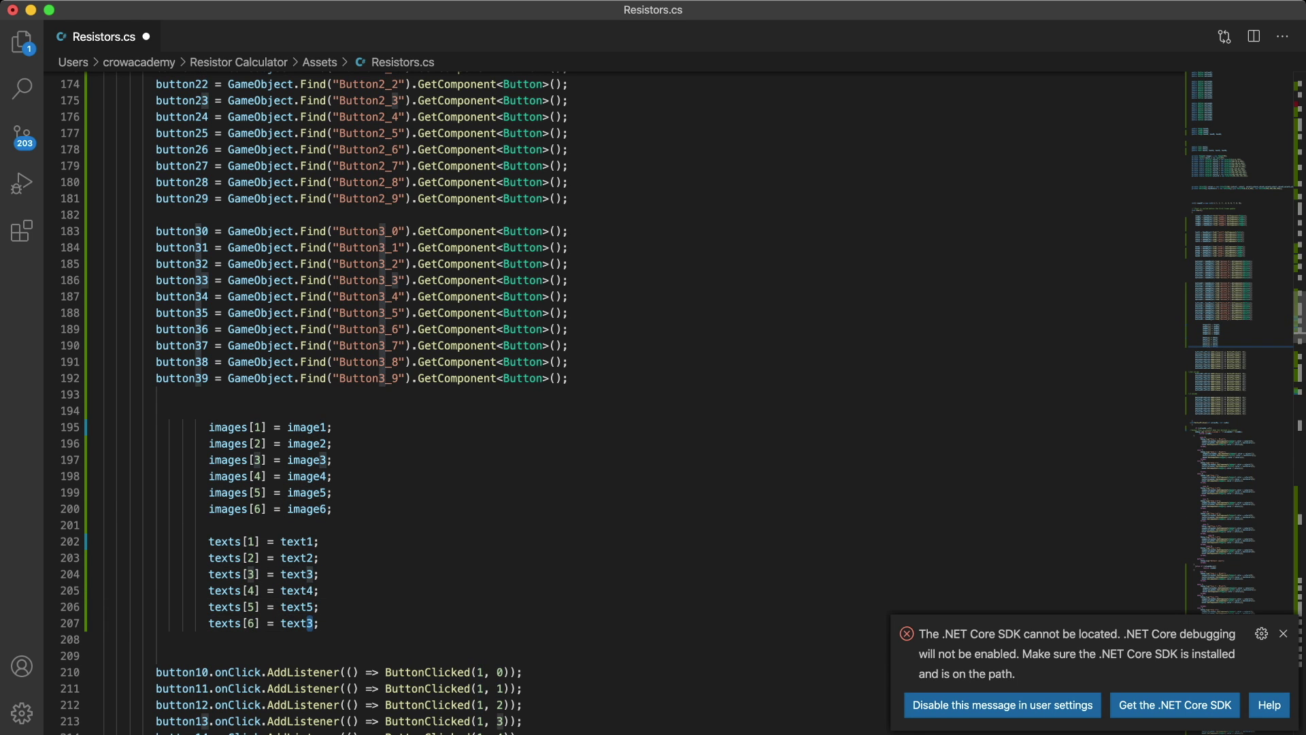
pyautogui.write('text6')
# Begin a new column comment below the column 3 listeners
pyautogui.scroll(-5, 612, 402)
pyautogui.scroll(-10, 612, 401)
pyautogui.click(166, 534)
pyautogui.write('7/')
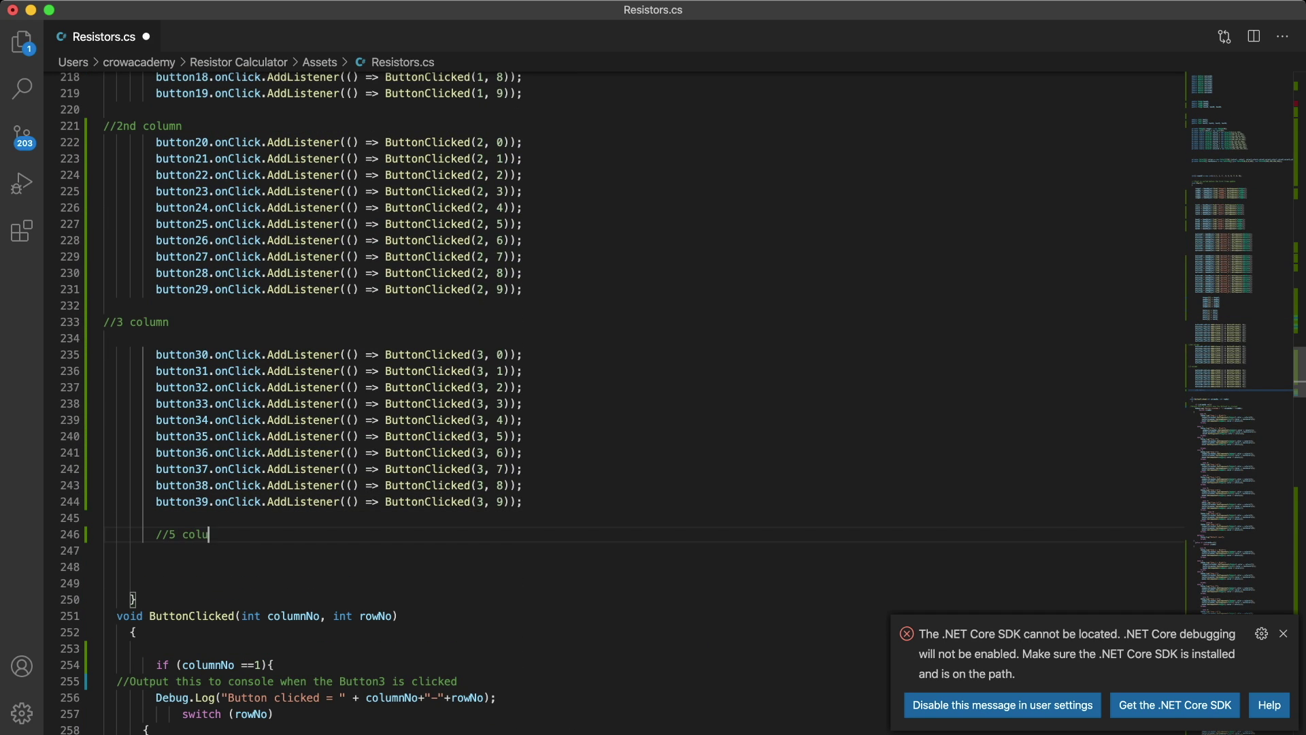
pyautogui.write('umn')
# Duplicate the column 3 listener block as button40–button49 listeners calling ButtonClicked for column 4
pyautogui.moveTo(156, 354); pyautogui.dragTo(524, 502)
pyautogui.press('super+c')
pyautogui.press('Return')
pyautogui.press('super+v')
pyautogui.press('super+s')
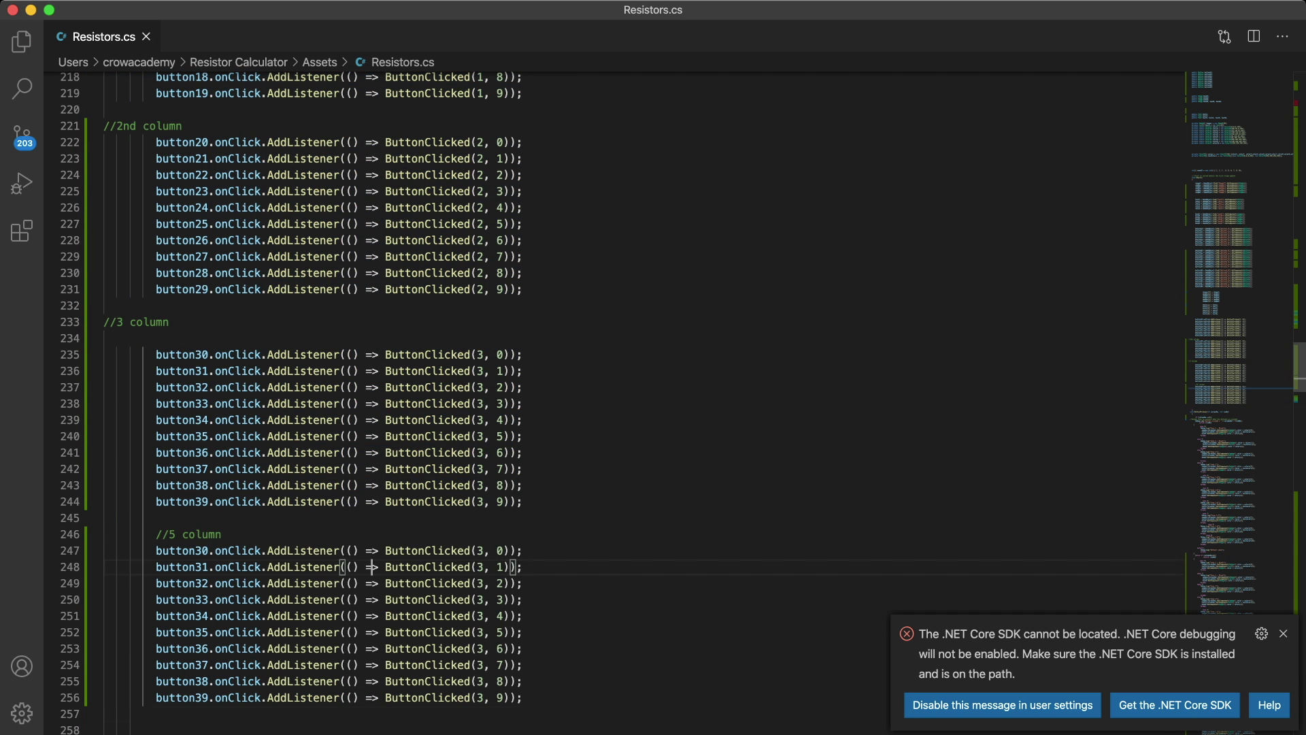
pyautogui.write('6')
pyautogui.scroll(-3, 612, 402)
pyautogui.write('44444')
pyautogui.press('Down')
pyautogui.hotkey('shift', 'Left')
pyautogui.write('4')
pyautogui.press('Down')
# Paste a copy of the button40–49 listeners and renumber them to button50–button59
pyautogui.hotkey('shift', 'Left')
pyautogui.write('4')
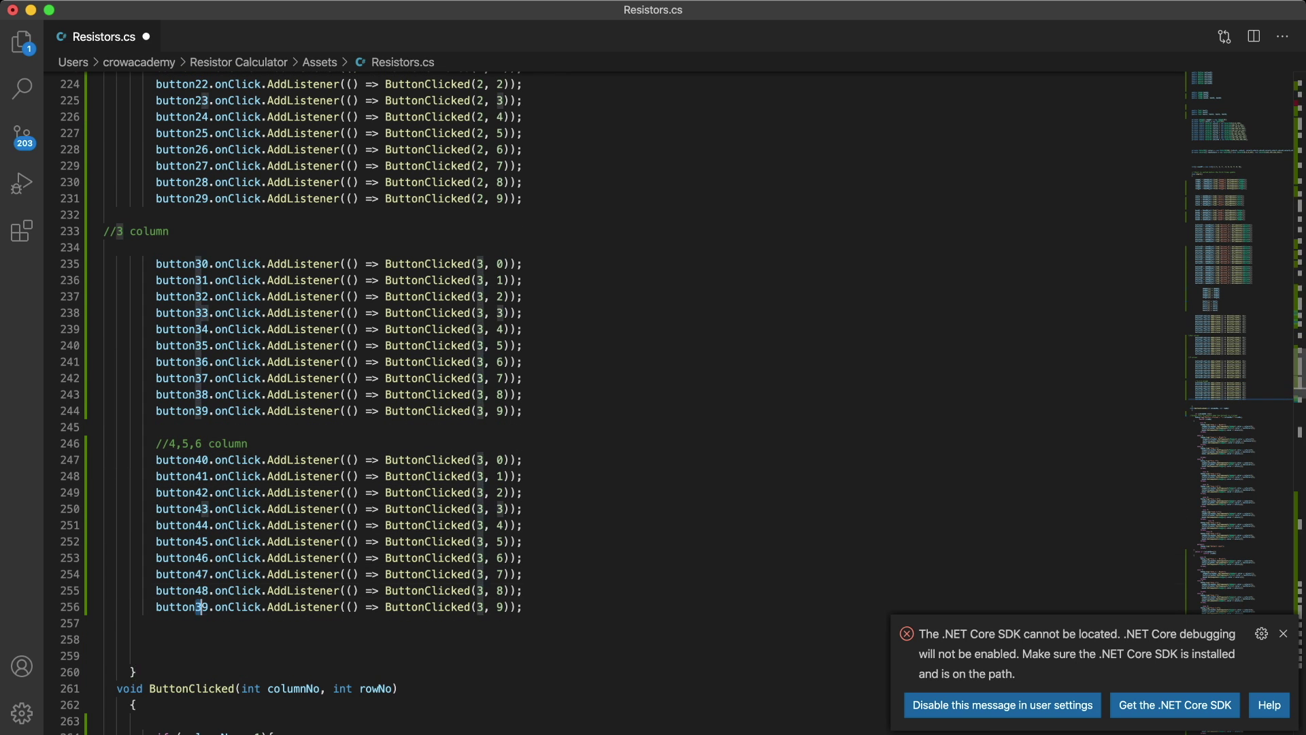
pyautogui.press('Down')
pyautogui.press('Down')
pyautogui.press('Down')
pyautogui.write('4')
pyautogui.press('super+s')
pyautogui.moveTo(411, 573); pyautogui.dragTo(156, 460)
pyautogui.press('super+c')
pyautogui.click(155, 639)
pyautogui.press('super+v')
pyautogui.moveTo(195, 566); pyautogui.dragTo(201, 567)
pyautogui.write('5')
pyautogui.press('Down')
pyautogui.hotkey('shift', 'Left')
pyautogui.write('5')
pyautogui.press('Down')
pyautogui.hotkey('shift', 'Left')
# Change the column argument of the button50–59 listeners to 5 and save
pyautogui.write('5')
pyautogui.scroll(-2, 201, 567)
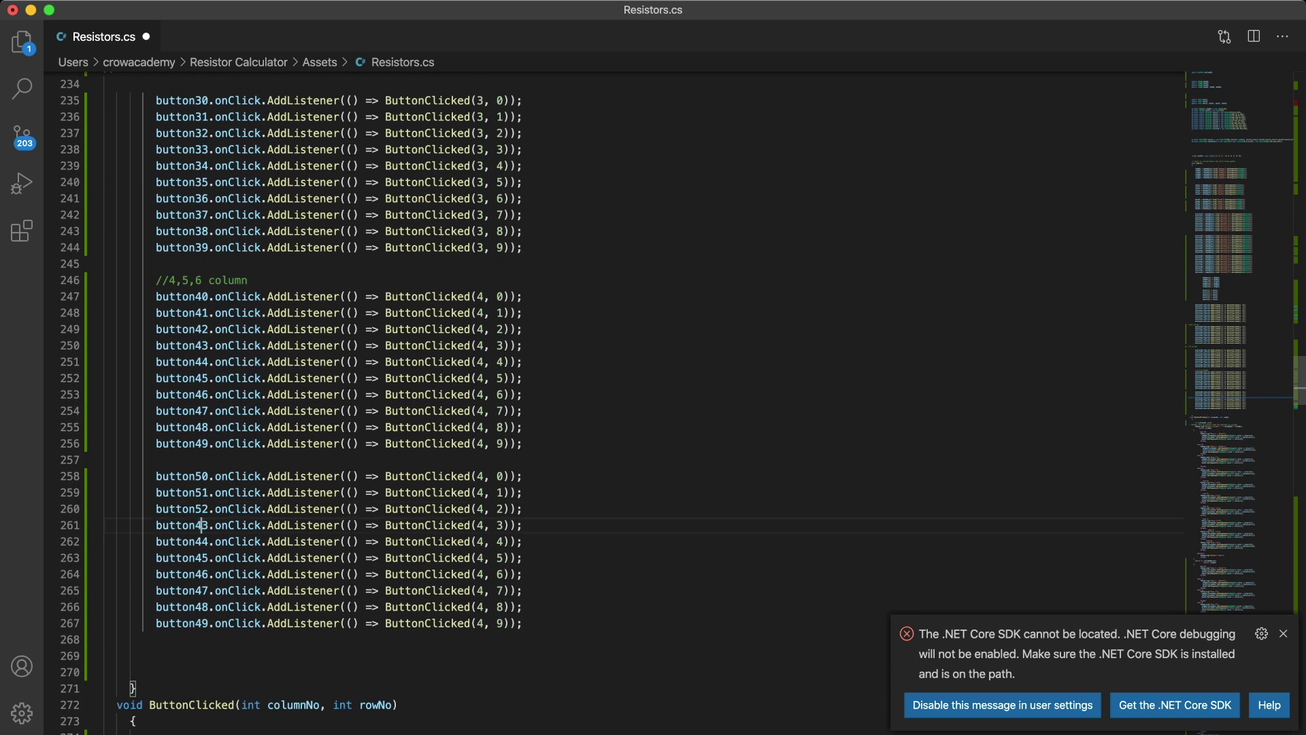
pyautogui.press('Down')
pyautogui.hotkey('shift', 'Left')
pyautogui.click(478, 475)
pyautogui.hotkey('shift', 'Left')
pyautogui.write('5')
pyautogui.press('Down')
pyautogui.hotkey('shift', 'Left')
pyautogui.write('5')
pyautogui.press('Down')
pyautogui.hotkey('shift', 'Left')
pyautogui.write('5')
pyautogui.press('cmd+s')
# Paste a copy of the button50–59 listeners and renumber them to button60–button69
pyautogui.scroll(-2, 612, 402)
pyautogui.moveTo(156, 385); pyautogui.dragTo(524, 532)
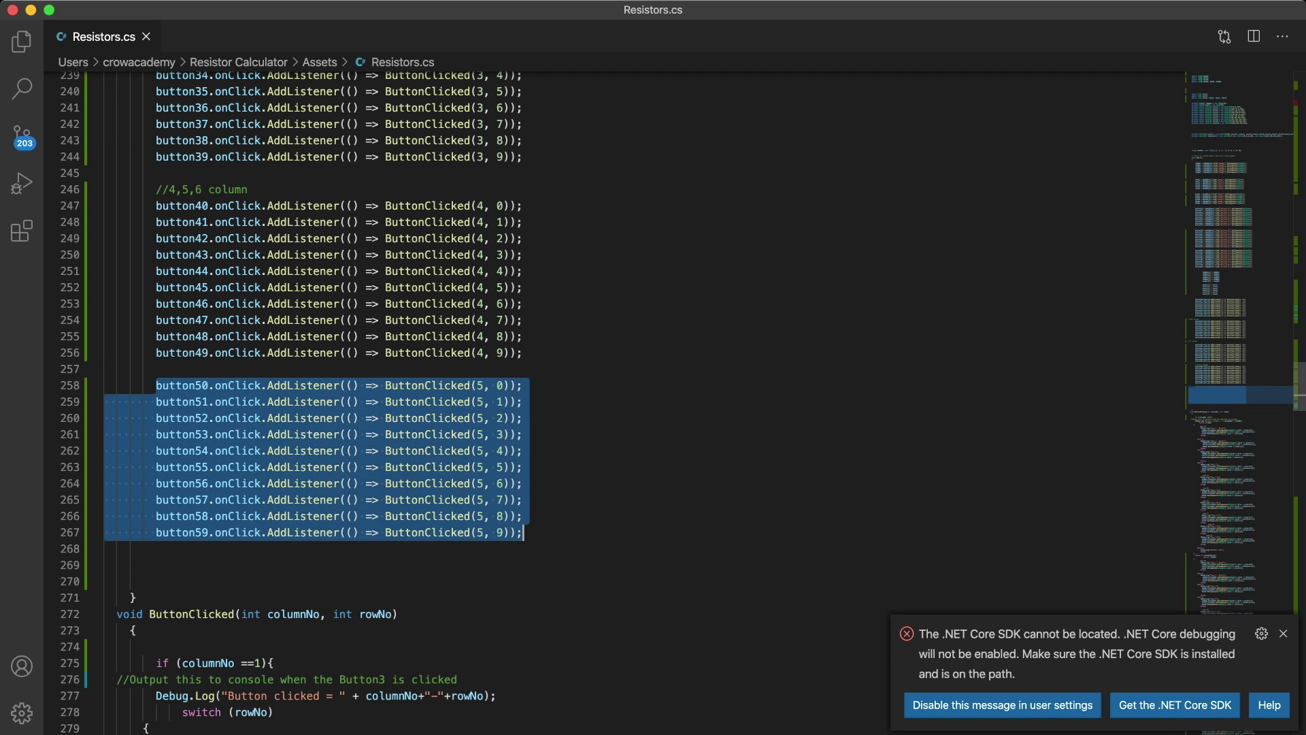
pyautogui.press('cmd+c')
pyautogui.press('Right')
pyautogui.press('Return')
pyautogui.press('Return')
pyautogui.press('cmd+v')
pyautogui.scroll(-4, 524, 532)
pyautogui.click(202, 383)
pyautogui.hotkey('shift', 'Left')
pyautogui.write('6')
pyautogui.press('Down')
pyautogui.hotkey('shift', 'Left')
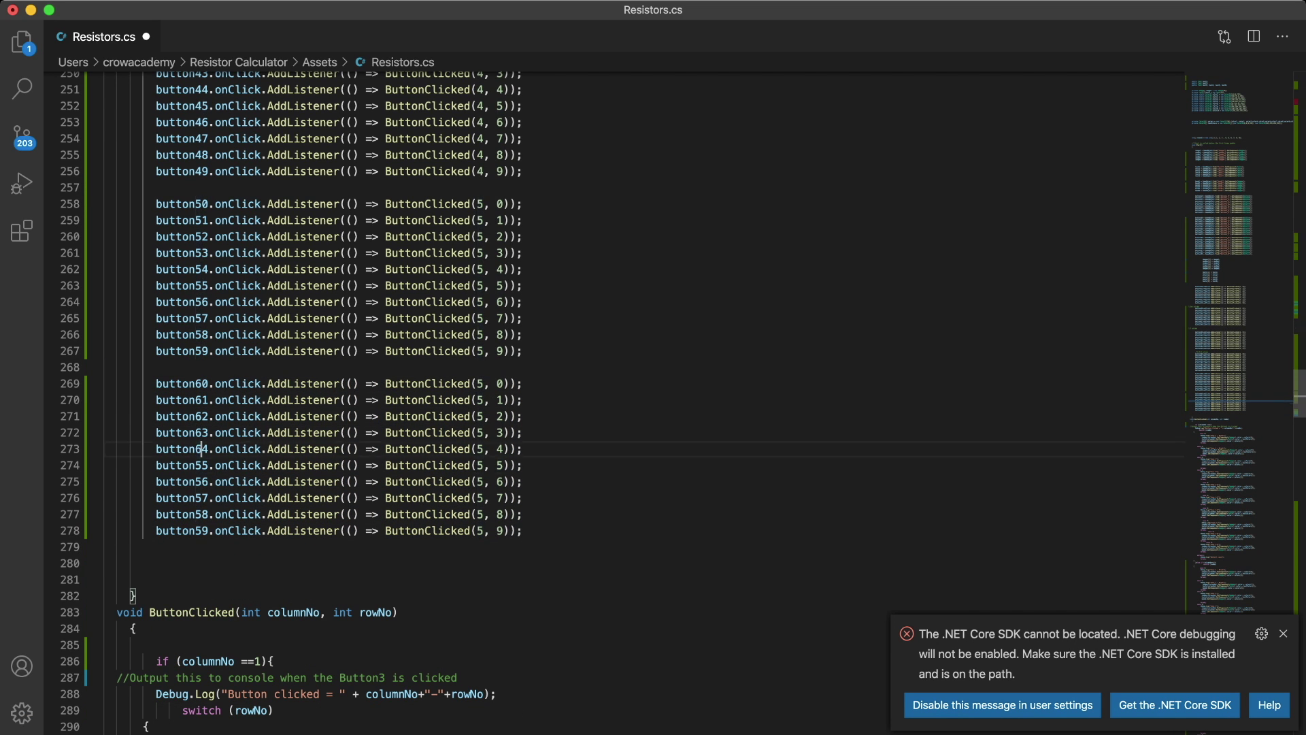
pyautogui.press('Down')
# Set the column argument of the button60–69 listeners to 6 and save the script
pyautogui.hotkey('shift', 'Left')
pyautogui.write('6')
pyautogui.press('Down')
pyautogui.hotkey('shift', 'Left')
pyautogui.write('6')
pyautogui.doubleClick(481, 383)
pyautogui.write('6')
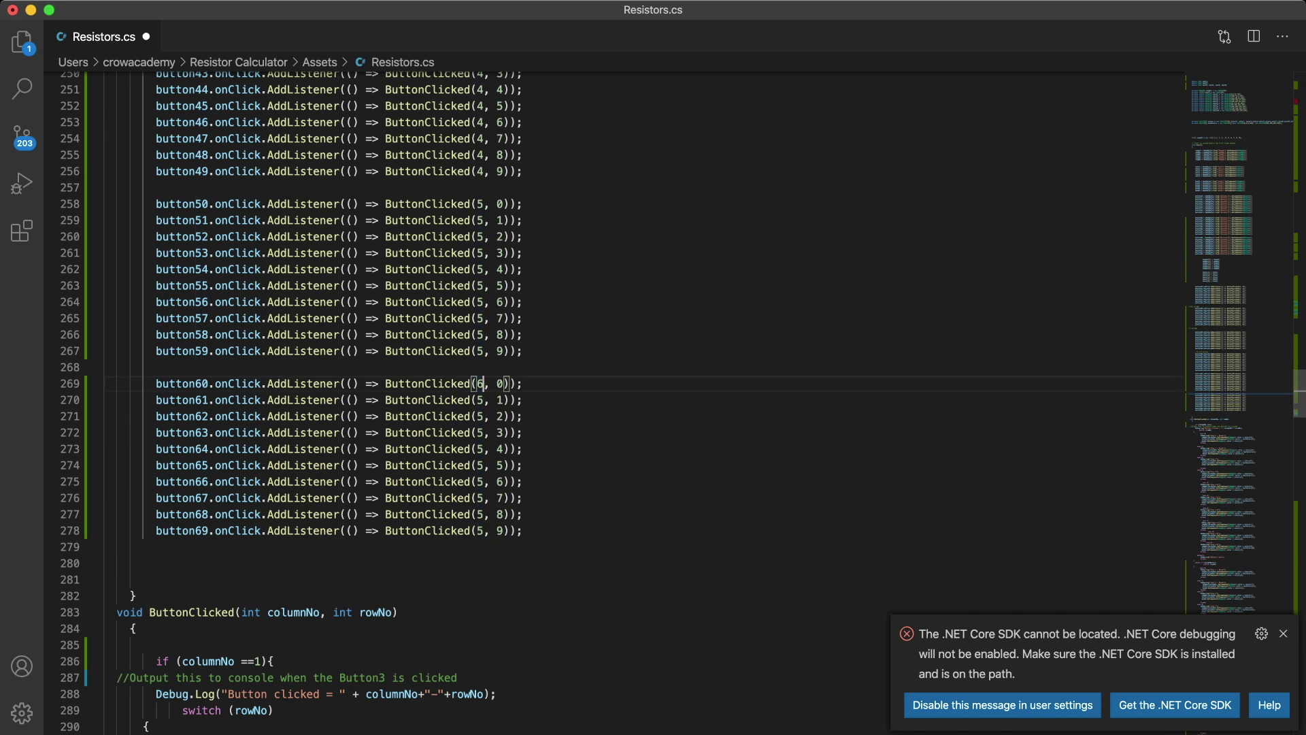
pyautogui.press('Down')
pyautogui.hotkey('shift', 'Left')
pyautogui.write('6')
pyautogui.press('Down')
pyautogui.hotkey('shift', 'Left')
pyautogui.write('6')
pyautogui.press('Down')
pyautogui.press('Left')
pyautogui.write('6')
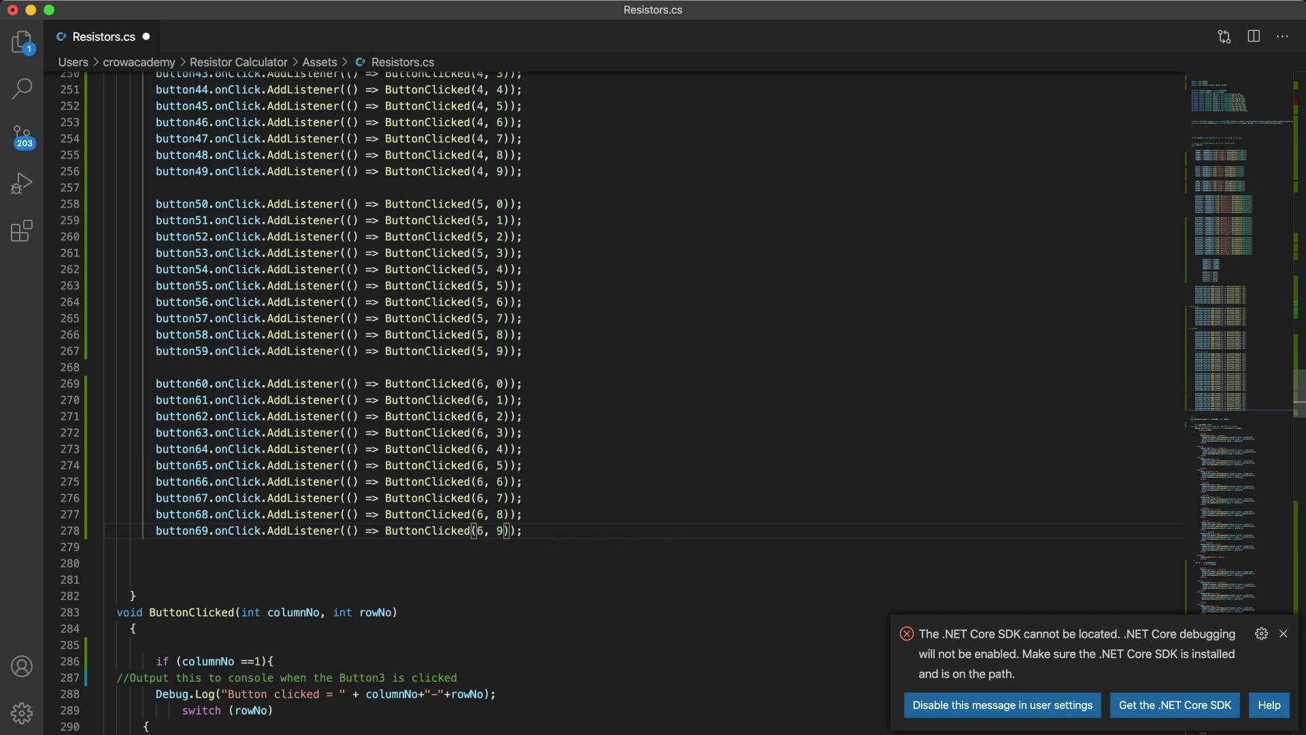
pyautogui.press('cmd+s')
pyautogui.scroll(-20, 612, 402)
pyautogui.click(134, 236)
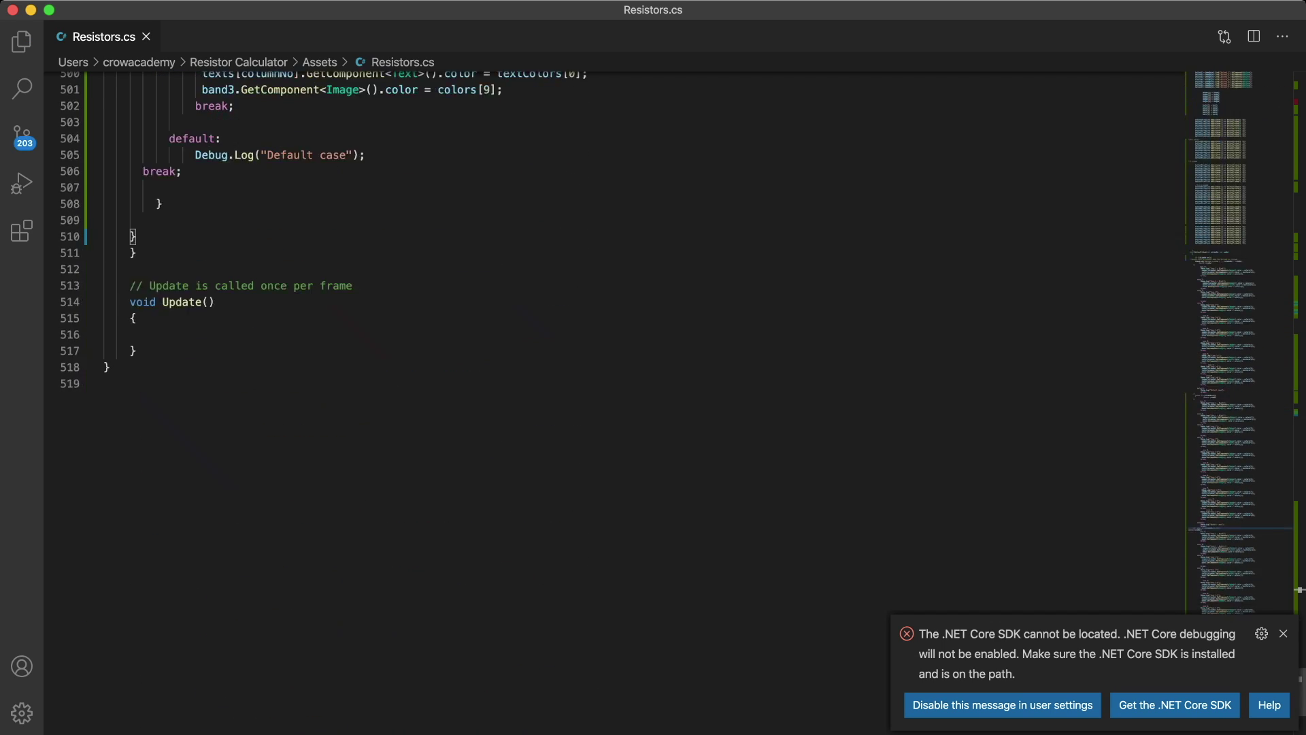
# Paste the copied switch cases before the closing brace, undoing a misplaced paste
pyautogui.scroll(10, 612, 401)
pyautogui.keyDown('shift'); pyautogui.click(109, 329); pyautogui.keyUp('shift')
pyautogui.scroll(-10, 612, 402)
pyautogui.press('cmd+c')
pyautogui.press('Right')
pyautogui.press('cmd+v')
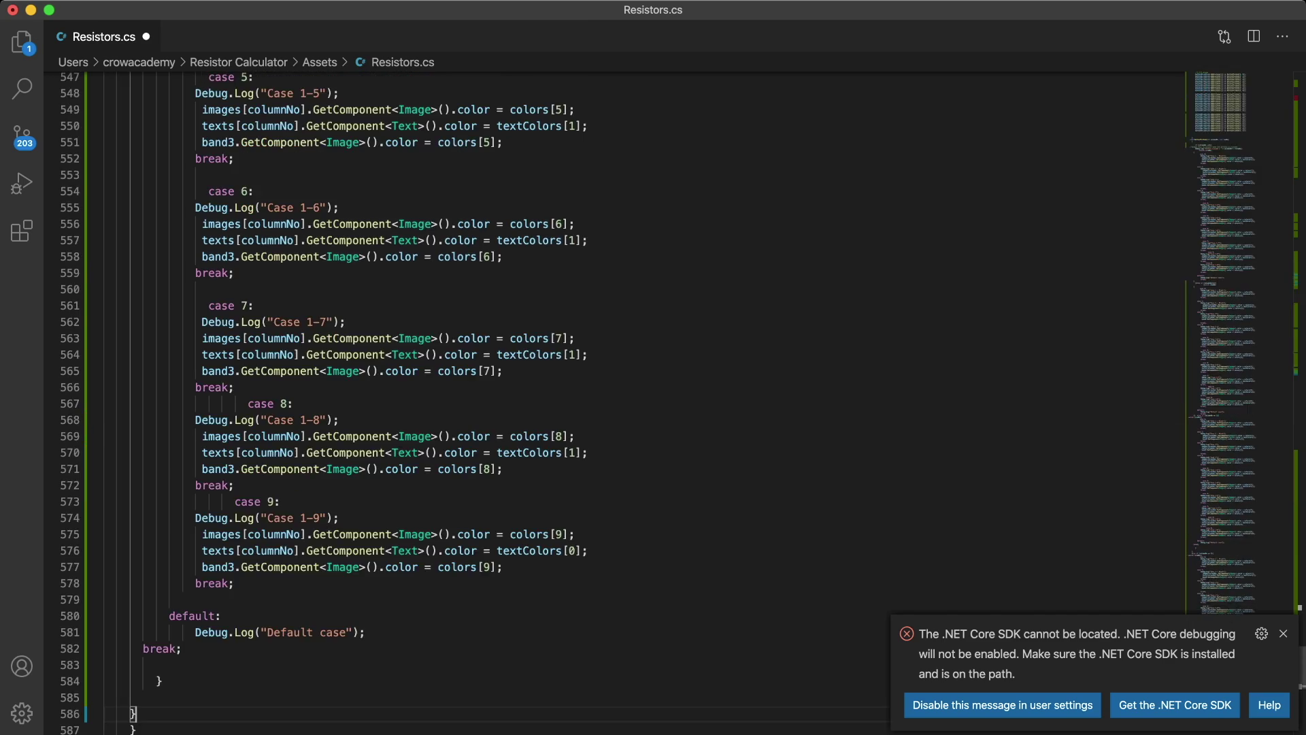
pyautogui.scroll(20, 612, 401)
pyautogui.scroll(-13, 613, 401)
pyautogui.click(150, 483)
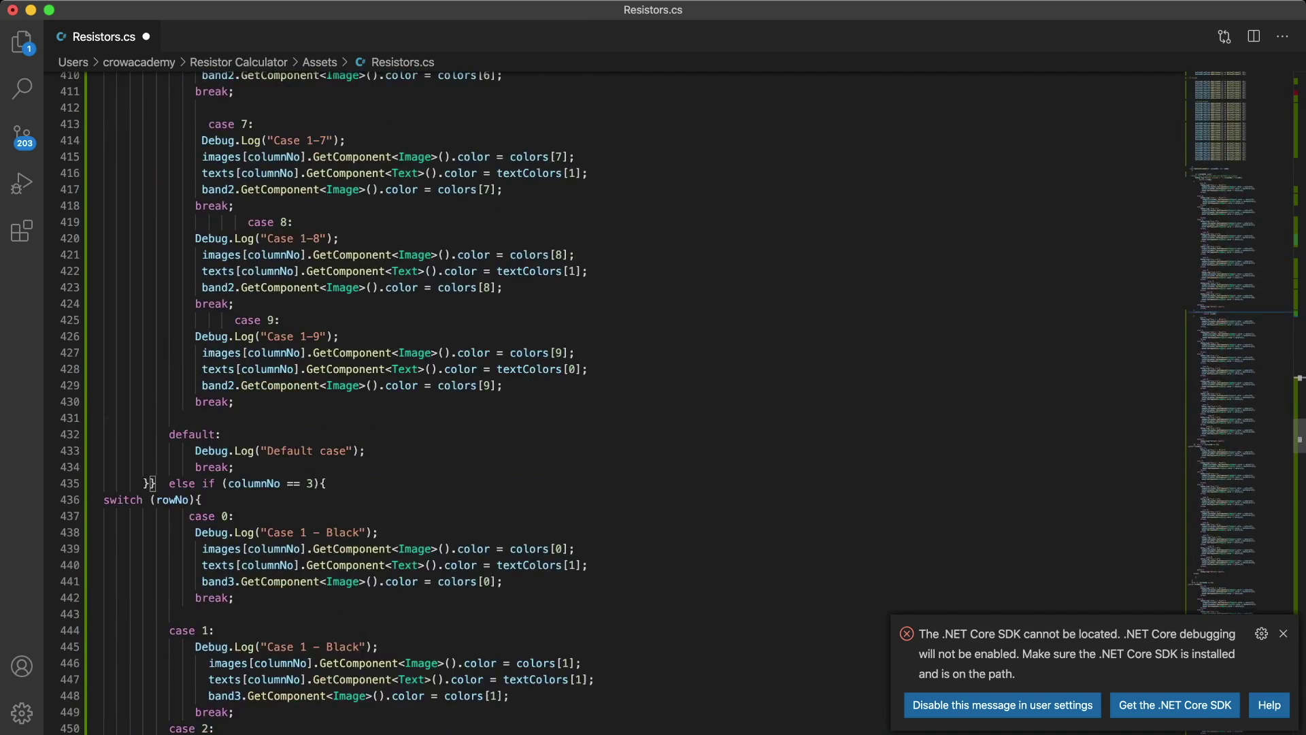
pyautogui.press('cmd+z')
pyautogui.press('cmd+z')
pyautogui.press('cmd+z')
pyautogui.press('cmd+z')
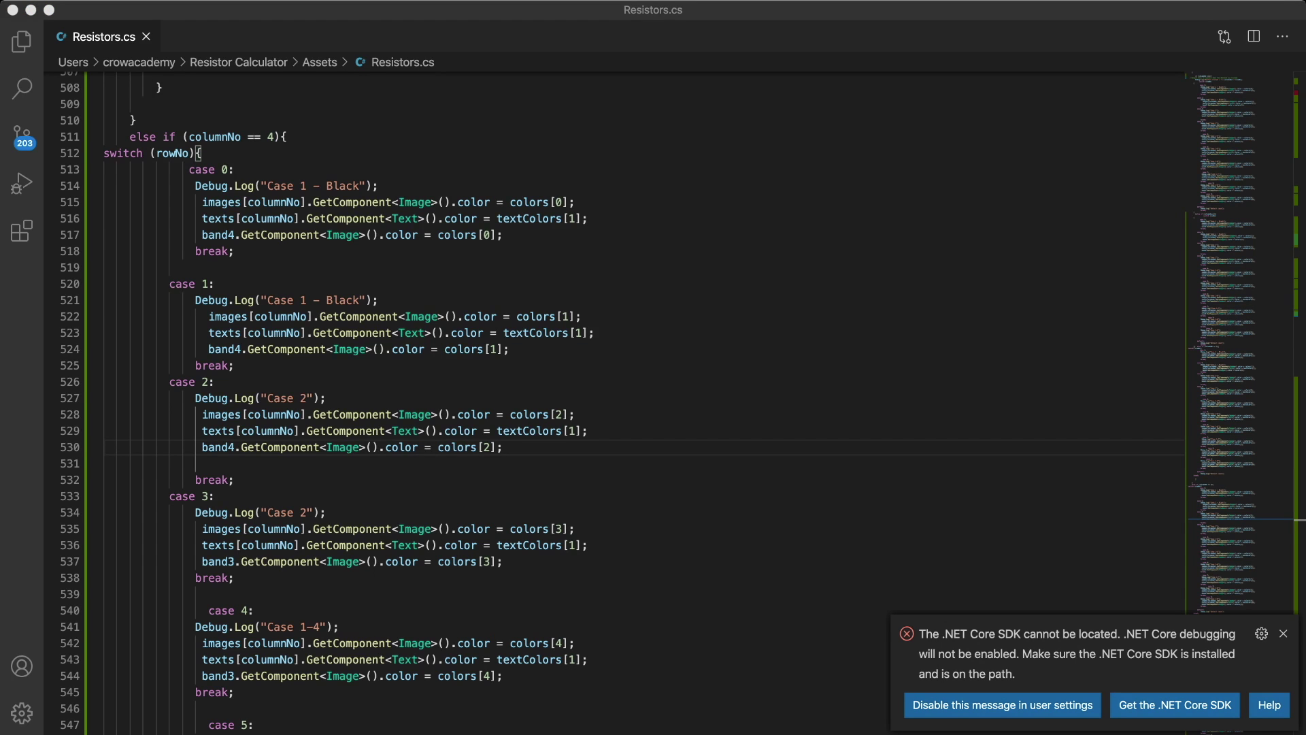
# Change band3 to band4 in the column 4 switch cases
pyautogui.press('Delete')
pyautogui.write('4')
pyautogui.scroll(-9, 612, 401)
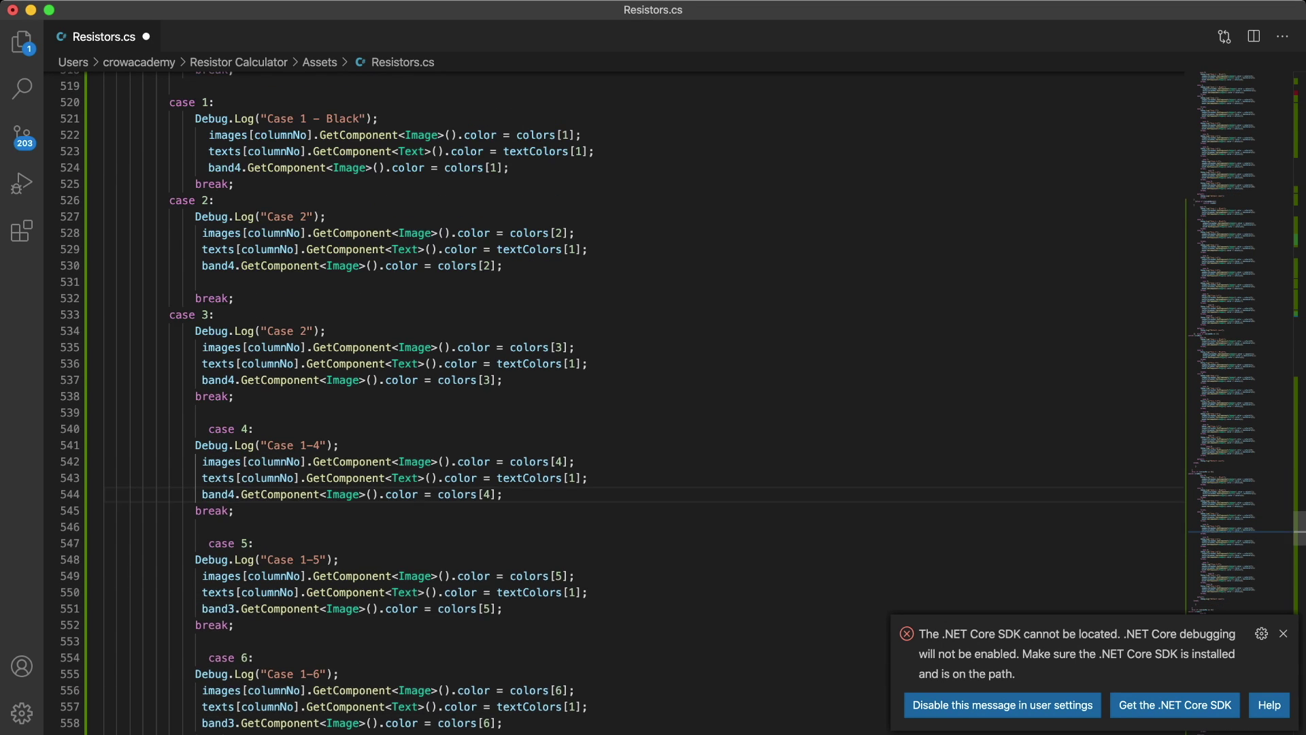
pyautogui.click(234, 565)
pyautogui.click(229, 662)
pyautogui.press('Delete')
pyautogui.write('4')
pyautogui.scroll(-4, 612, 402)
pyautogui.click(235, 579)
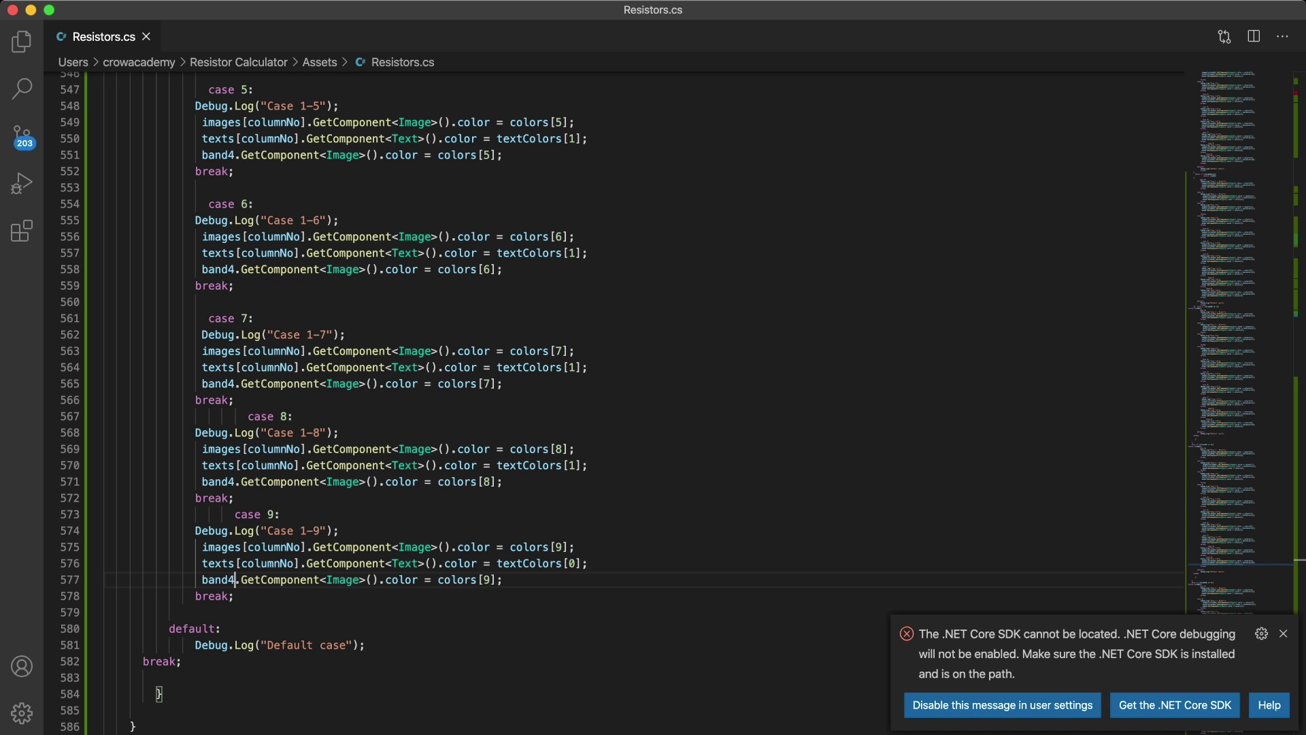
# Paste a column 5 switch block, change every band3 to band5, and save
pyautogui.press('super+Tab')
pyautogui.press('super+Tab')
pyautogui.press('super+v')
pyautogui.scroll(-5, 612, 408)
pyautogui.press('Down')
pyautogui.press('Down')
pyautogui.press('Down')
pyautogui.press('BackSpace')
pyautogui.press('5')
pyautogui.press('Down')
pyautogui.press('Down')
pyautogui.press('Down')
pyautogui.press('BackSpace')
pyautogui.press('5')
pyautogui.press('Down')
pyautogui.press('Down')
pyautogui.press('Down')
pyautogui.press('BackSpace')
pyautogui.press('5')
pyautogui.press('Down')
pyautogui.press('Down')
pyautogui.press('Down')
pyautogui.press('BackSpace')
pyautogui.press('5')
pyautogui.press('Down')
pyautogui.press('Down')
pyautogui.press('Down')
pyautogui.press('BackSpace')
pyautogui.press('5')
pyautogui.press('Down')
pyautogui.press('Down')
pyautogui.press('Down')
pyautogui.press('BackSpace')
pyautogui.press('5')
pyautogui.press('Down')
pyautogui.press('Down')
pyautogui.press('Down')
pyautogui.press('BackSpace')
pyautogui.press('5')
pyautogui.press('Down')
pyautogui.press('Down')
pyautogui.press('Down')
pyautogui.press('BackSpace')
pyautogui.press('5')
pyautogui.press('super+s')
# Change every band3 reference to band6 in the column 6 switch cases
pyautogui.scroll(-10, 612, 408)
pyautogui.scroll(4, 612, 408)
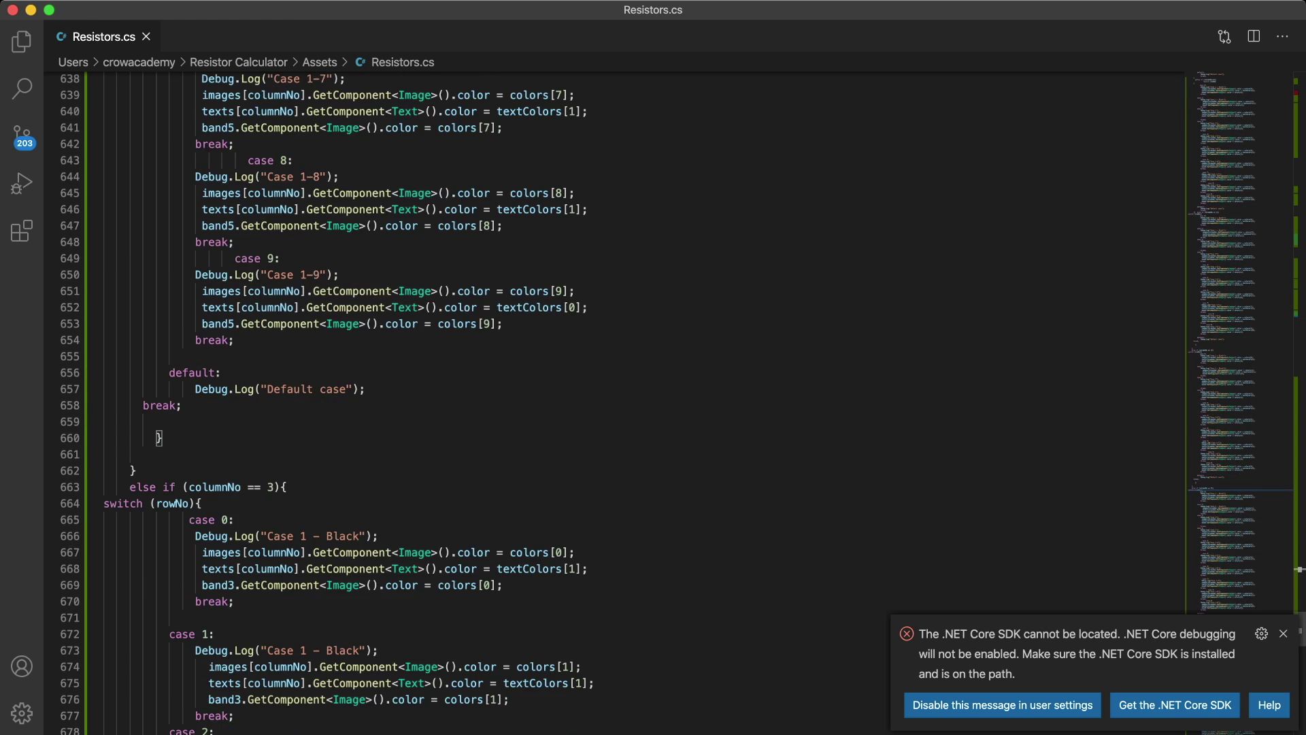
pyautogui.scroll(-2, 612, 408)
pyautogui.click(227, 448)
pyautogui.press('Delete')
pyautogui.press('6')
pyautogui.press('Down')
pyautogui.press('Down')
pyautogui.press('Down')
pyautogui.press('Delete')
pyautogui.press('6')
pyautogui.press('Down')
pyautogui.press('Down')
pyautogui.press('Down')
pyautogui.press('BackSpace')
pyautogui.press('6')
pyautogui.press('Down')
pyautogui.press('Down')
pyautogui.press('Down')
pyautogui.press('BackSpace')
pyautogui.press('6')
pyautogui.press('Down')
pyautogui.press('Down')
pyautogui.press('Down')
pyautogui.press('BackSpace')
pyautogui.press('6')
pyautogui.press('Down')
pyautogui.press('Down')
pyautogui.press('Down')
pyautogui.press('BackSpace')
pyautogui.press('6')
pyautogui.press('Down')
pyautogui.press('Down')
pyautogui.press('Down')
pyautogui.press('BackSpace')
pyautogui.press('6')
pyautogui.press('Down')
pyautogui.press('Down')
pyautogui.press('Down')
pyautogui.press('BackSpace')
pyautogui.press('6')
pyautogui.press('Down')
pyautogui.press('Down')
pyautogui.press('Down')
pyautogui.press('BackSpace')
pyautogui.press('6')
pyautogui.press('Down')
pyautogui.press('Down')
pyautogui.press('Down')
pyautogui.press('BackSpace')
pyautogui.press('6')
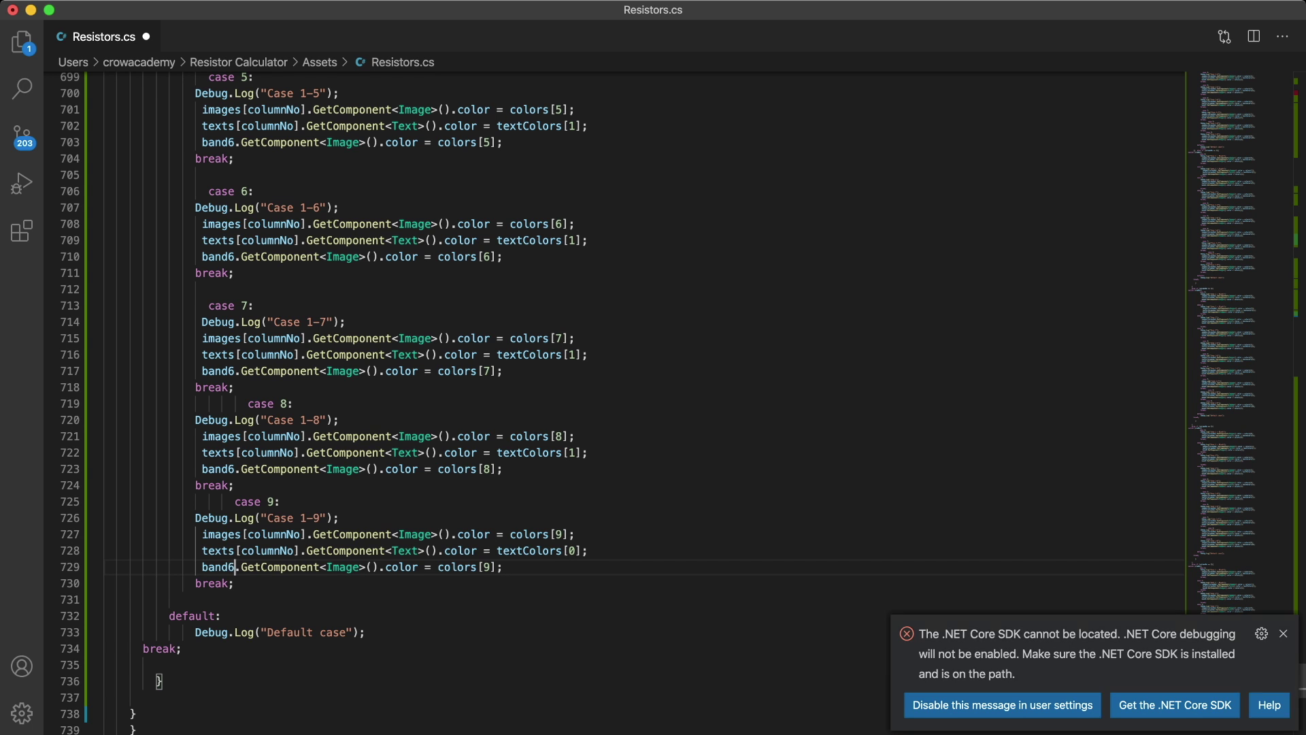
# Save Resistors.cs and return to Unity
pyautogui.press('super+Tab')
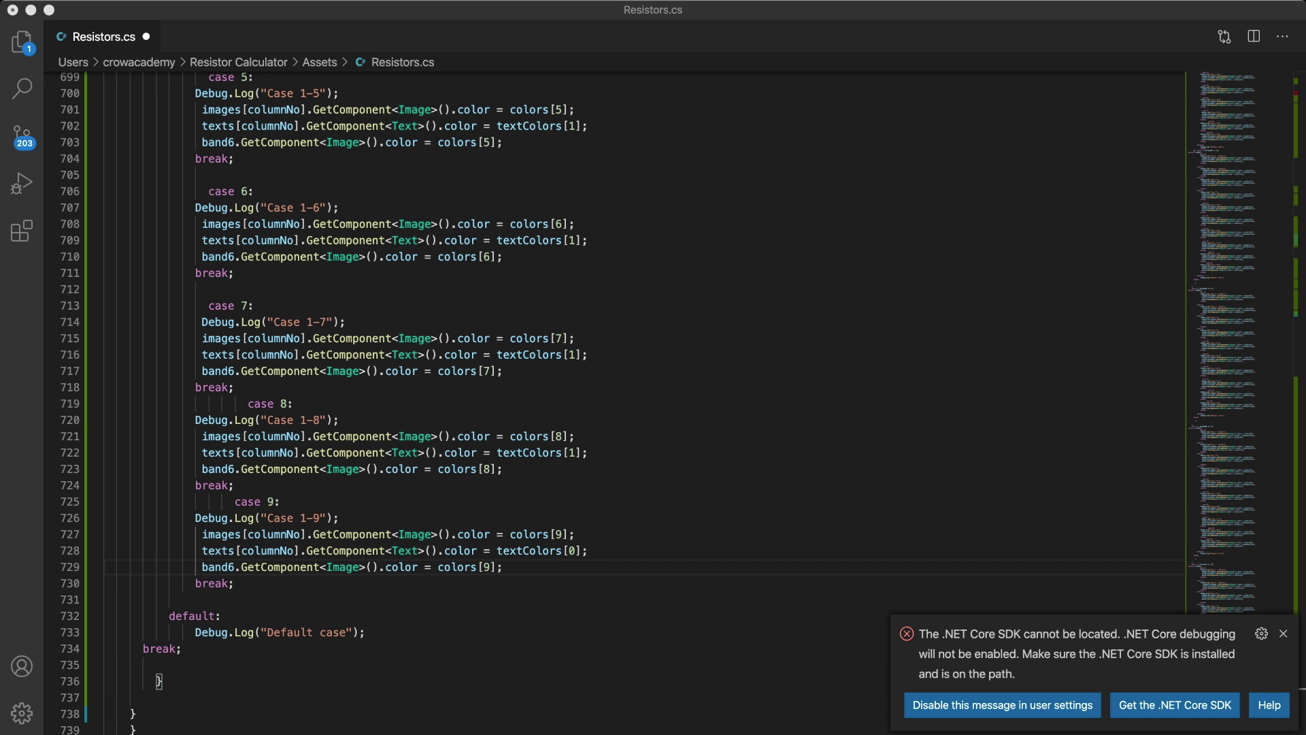
pyautogui.click(196, 290)
pyautogui.press('super+s')
pyautogui.press('super+Tab')
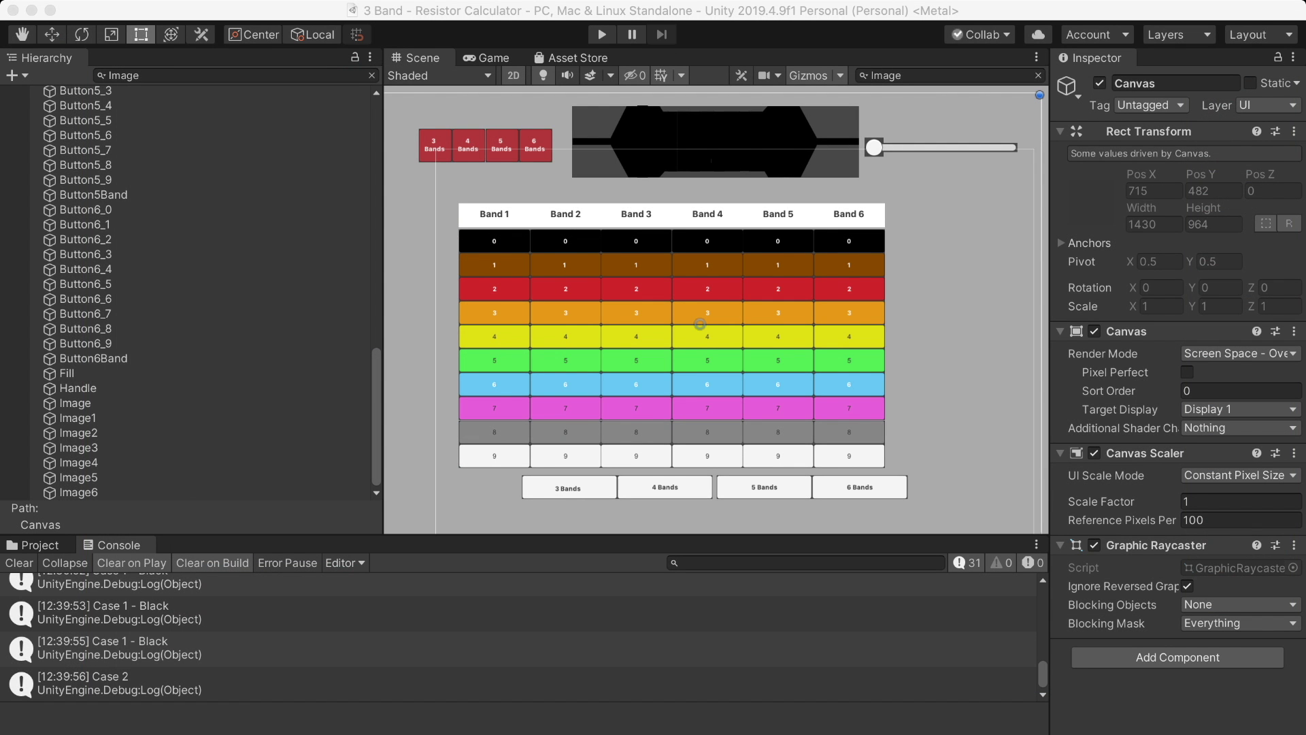
# Play-test the resistor with Bands 1–3 set to brown, orange and red, then return to Resistors.cs
pyautogui.press('super+p')
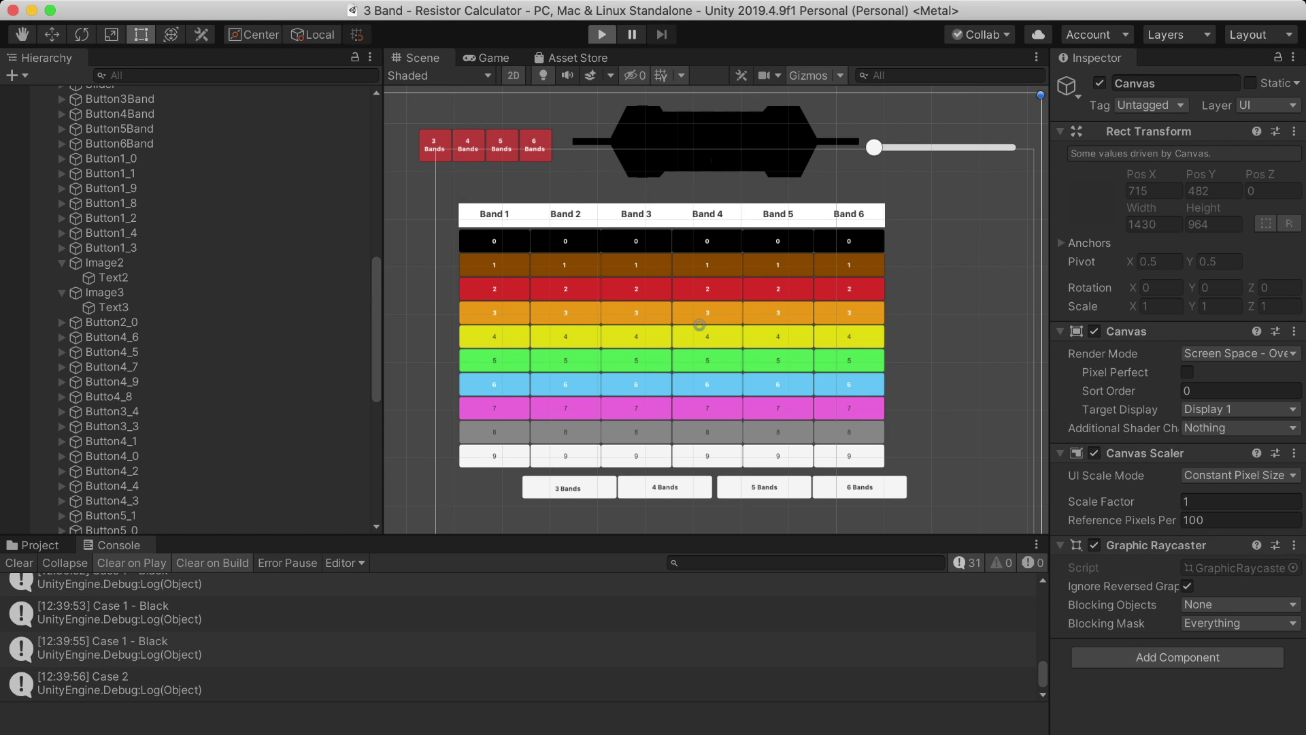
pyautogui.click(515, 253)
pyautogui.click(585, 299)
pyautogui.click(654, 276)
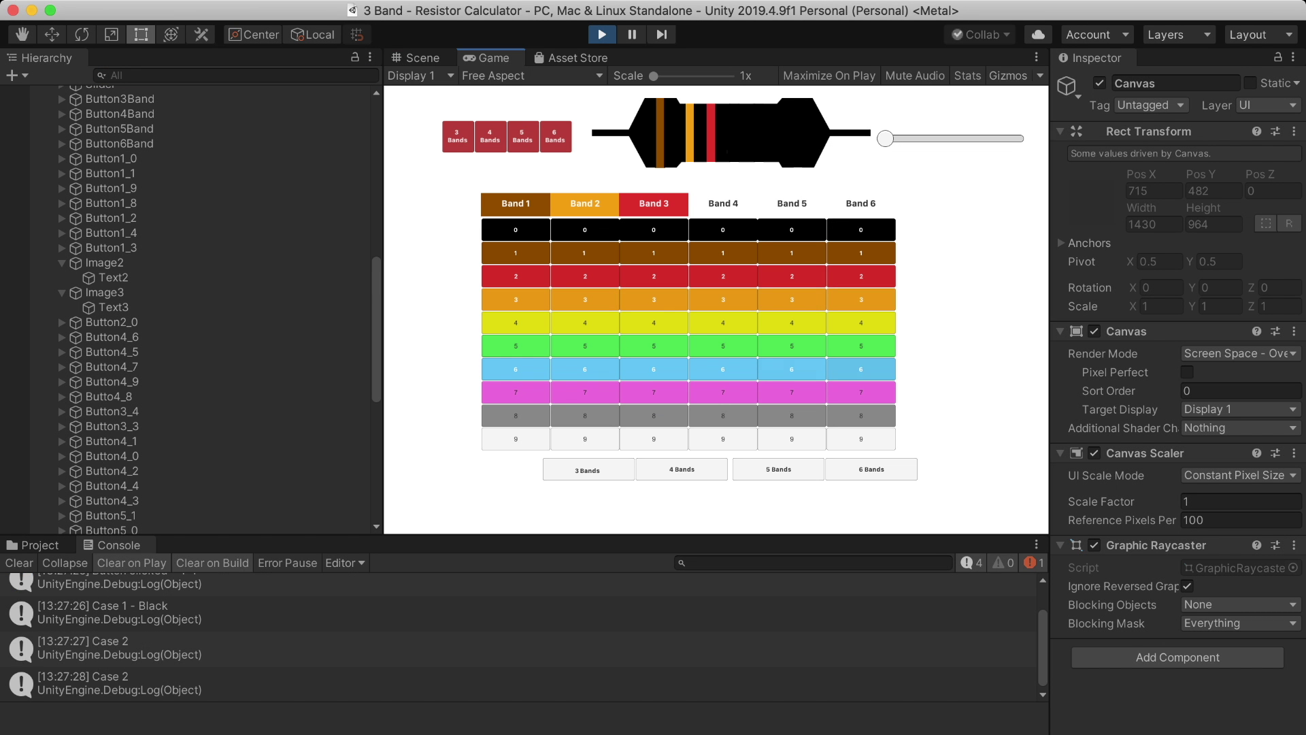
pyautogui.click(700, 324)
pyautogui.press('super+p')
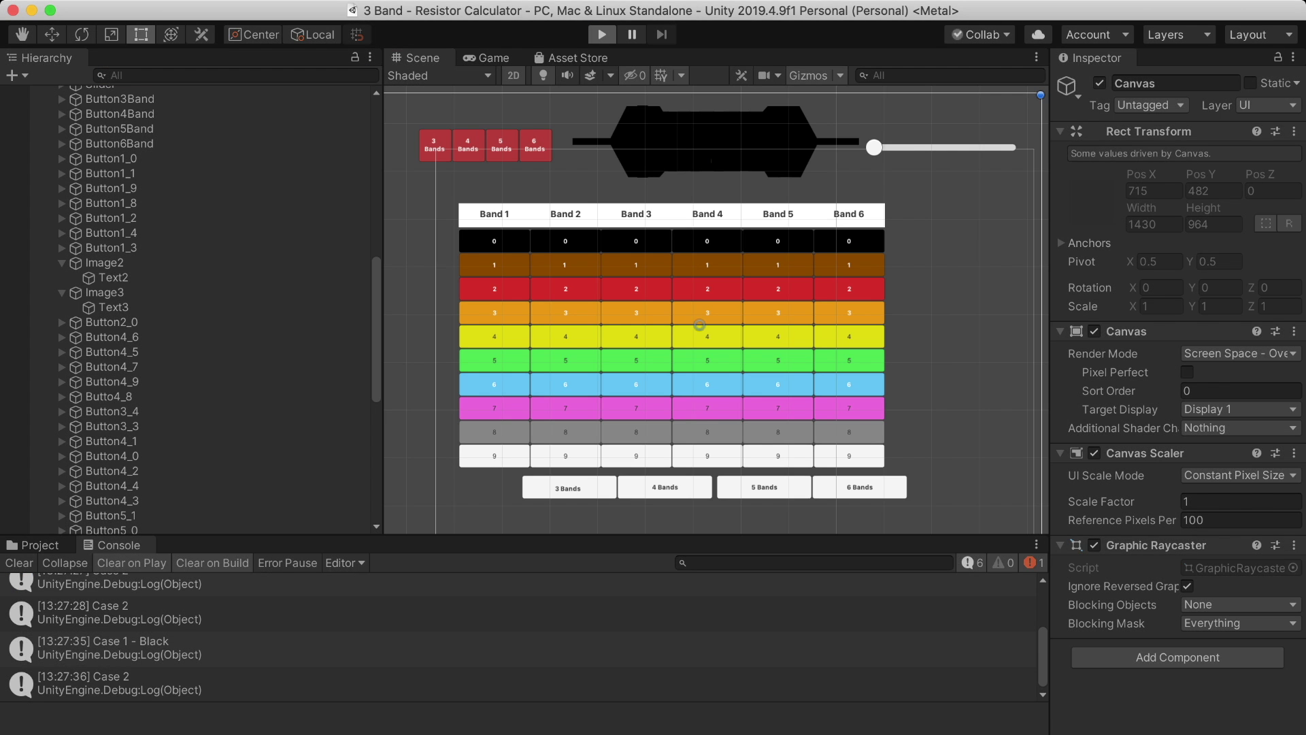
pyautogui.press('super+p')
pyautogui.press('super+Tab')
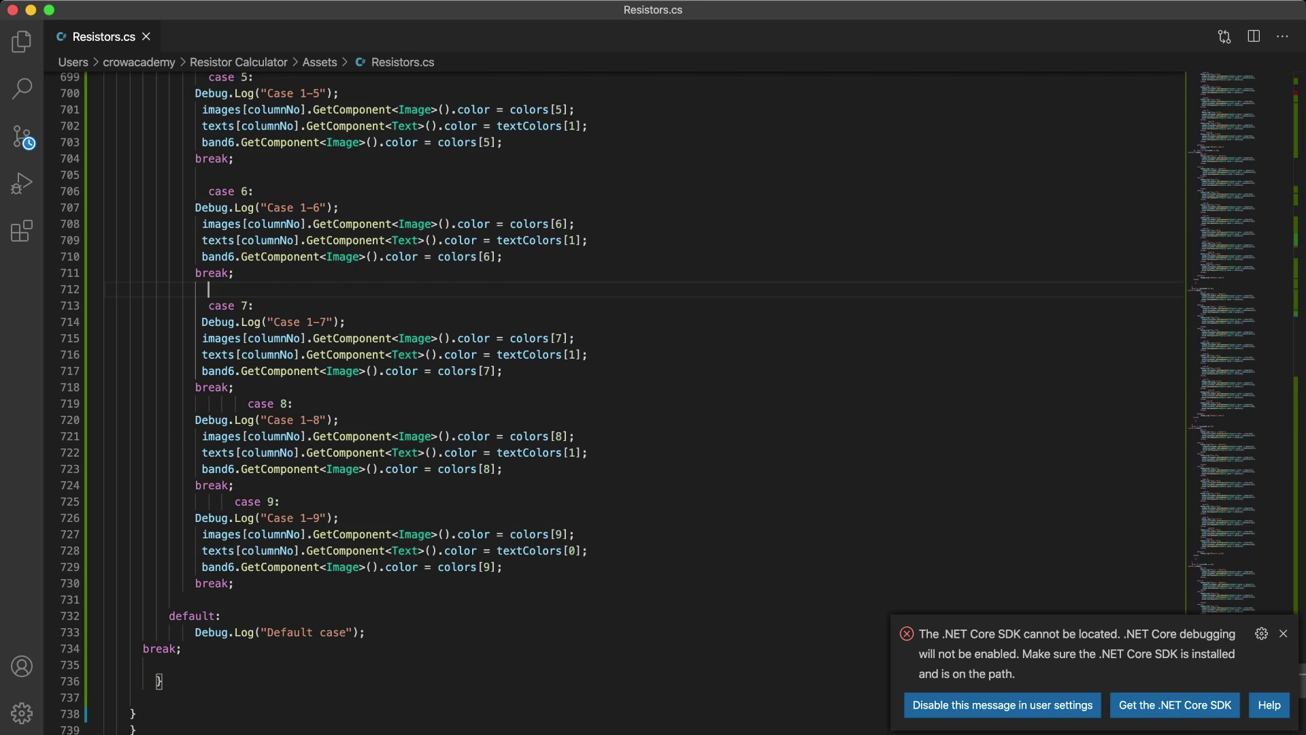
# Duplicate the button30–39 Find block three times under a '//column 4,5,6' comment
pyautogui.scroll(10, 612, 402)
pyautogui.scroll(2, 613, 402)
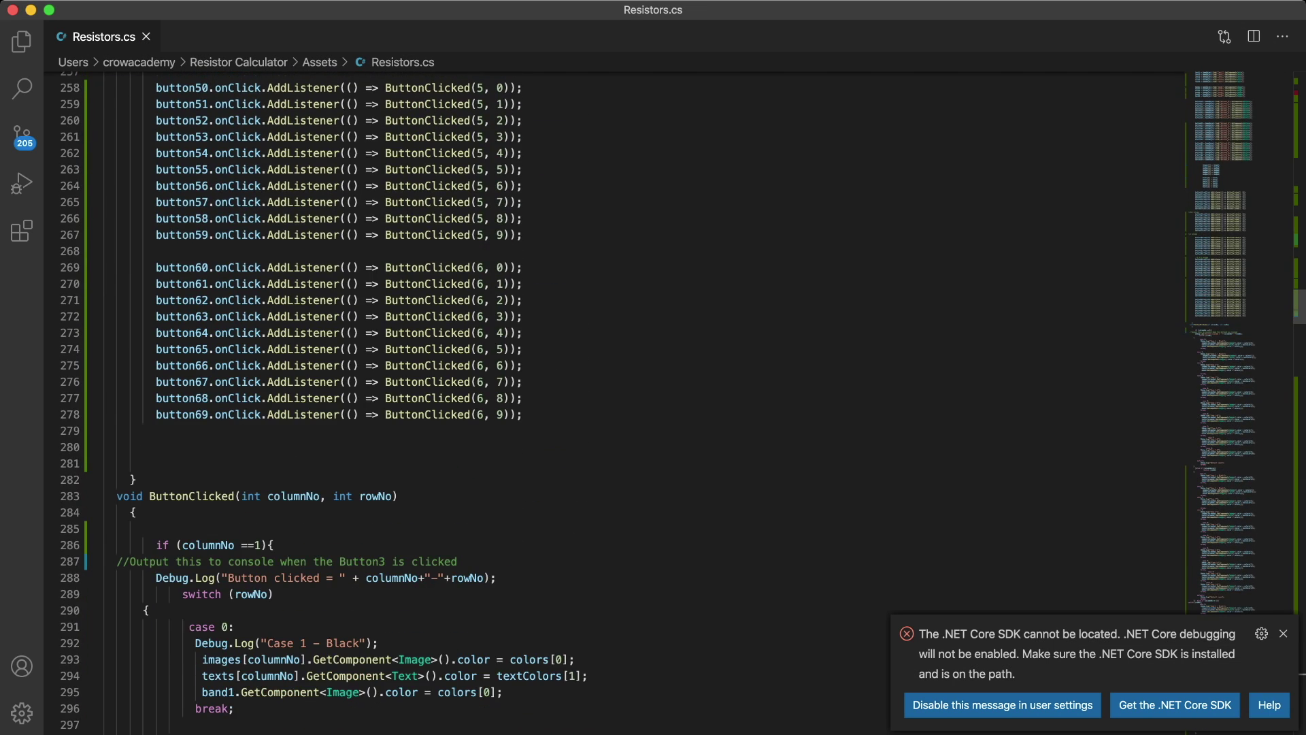
pyautogui.scroll(5, 612, 401)
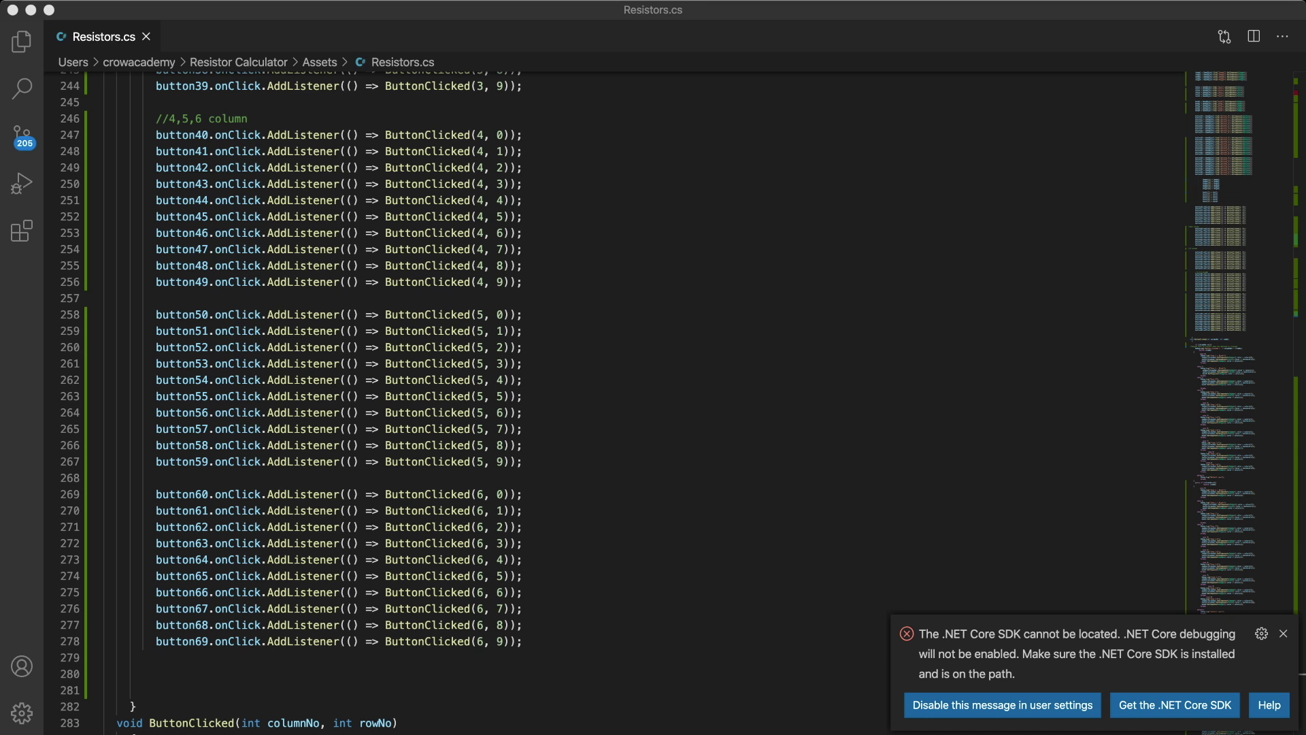
pyautogui.scroll(3, 612, 401)
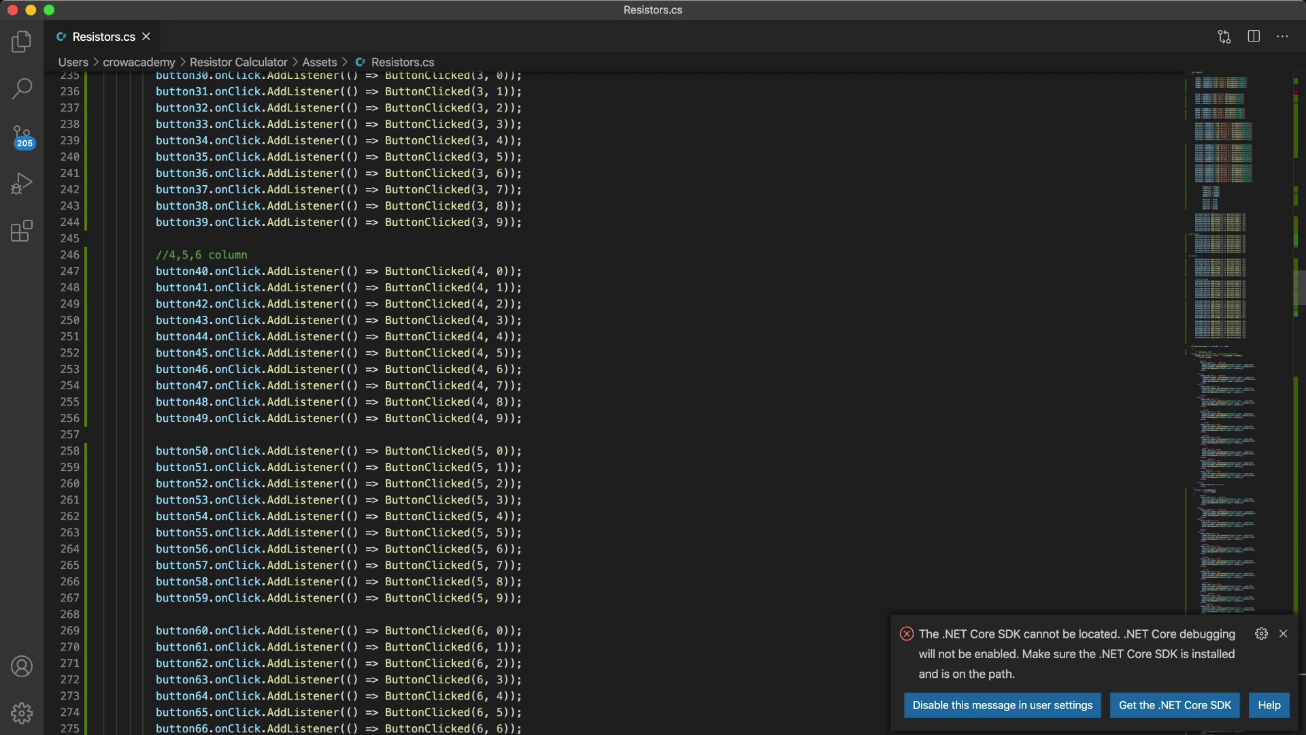
pyautogui.scroll(15, 612, 401)
pyautogui.scroll(10, 612, 401)
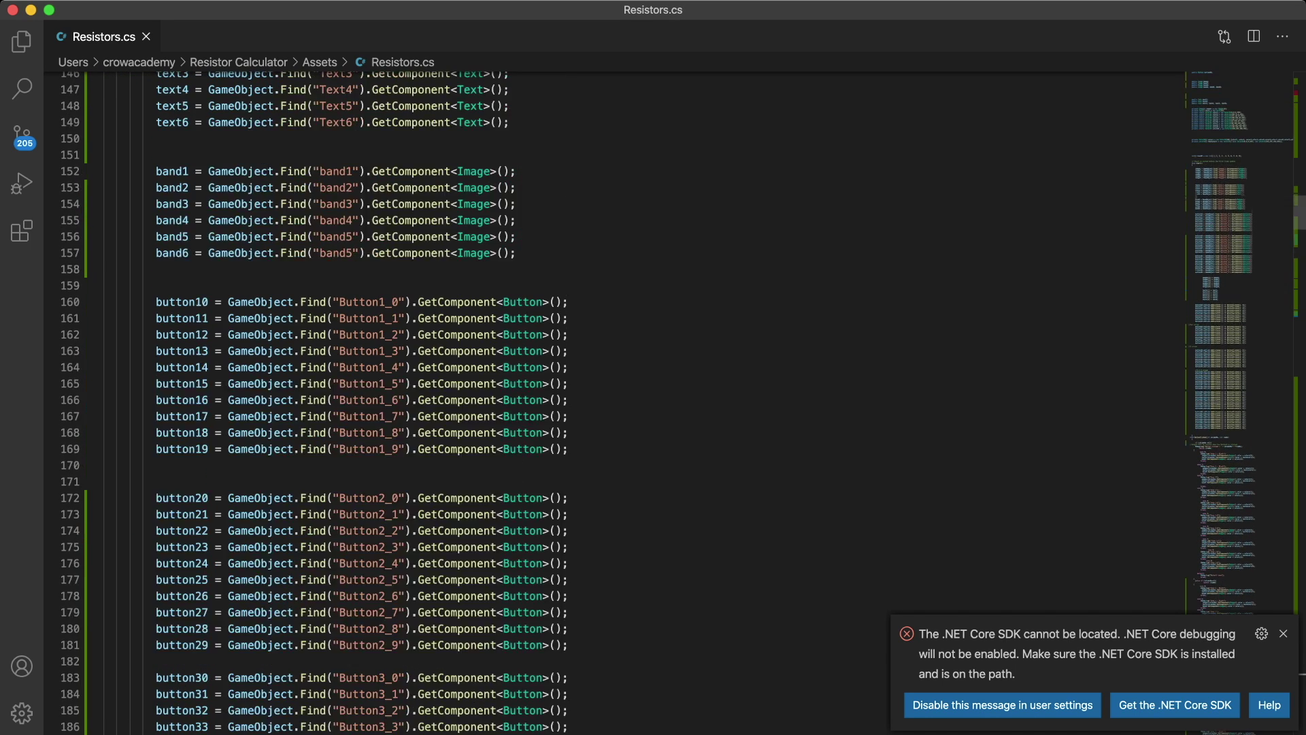
pyautogui.scroll(-6, 612, 401)
pyautogui.scroll(3, 613, 401)
pyautogui.scroll(-5, 613, 401)
pyautogui.moveTo(155, 252); pyautogui.dragTo(568, 416)
pyautogui.press('cmd+c')
pyautogui.click(156, 432)
pyautogui.press('Return')
pyautogui.press('Return')
pyautogui.write('//column 4,5,6')
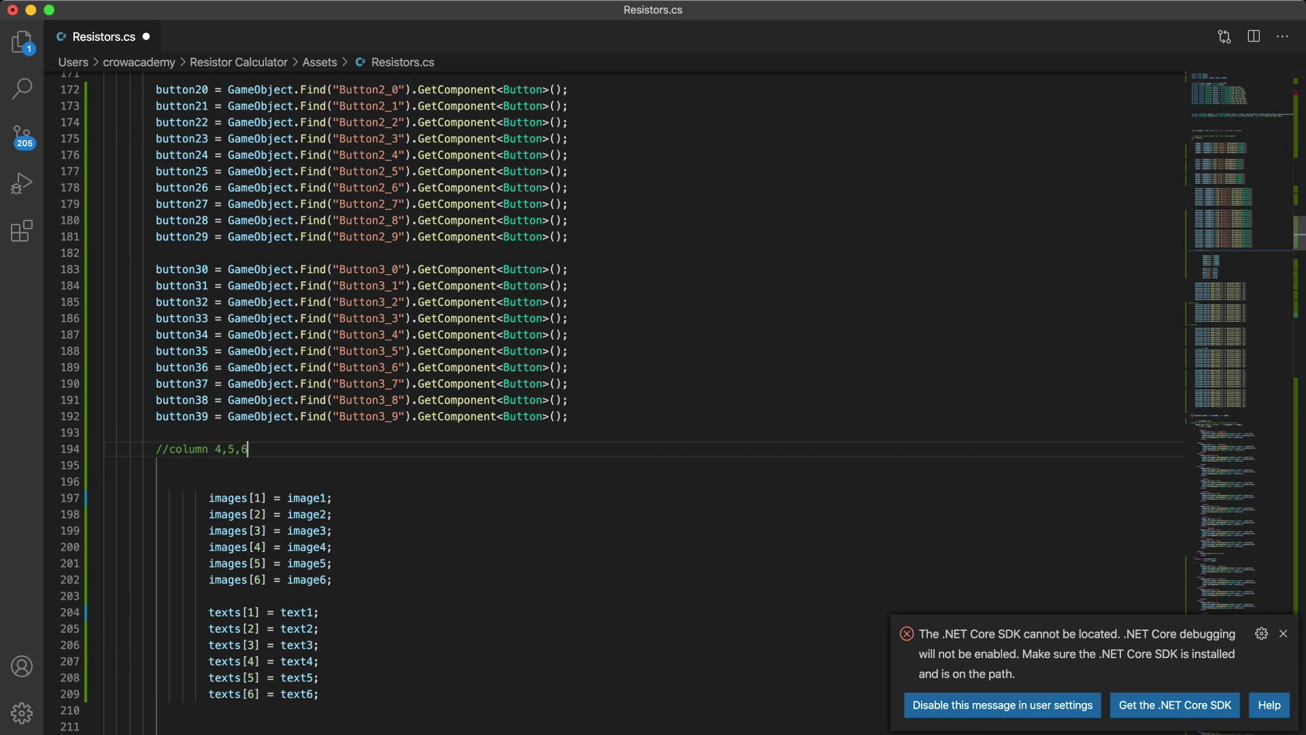
pyautogui.press('cmd+v')
pyautogui.press('Return')
pyautogui.press('cmd+v')
pyautogui.press('Return')
pyautogui.press('cmd+v')
# Renumber the first copy to button40–49 with Button4_ Find strings and save
pyautogui.click(209, 207)
pyautogui.press('BackSpace')
pyautogui.write('4')
pyautogui.press('Down')
pyautogui.press('BackSpace')
pyautogui.press('4')
pyautogui.press('Down')
pyautogui.press('BackSpace')
pyautogui.press('4')
pyautogui.press('Down')
pyautogui.press('BackSpace')
pyautogui.press('4')
pyautogui.press('Down')
pyautogui.press('BackSpace')
pyautogui.press('4')
pyautogui.press('Down')
pyautogui.press('BackSpace')
pyautogui.press('4')
pyautogui.press('Down')
pyautogui.press('BackSpace')
pyautogui.press('4')
pyautogui.press('Down')
pyautogui.press('BackSpace')
pyautogui.press('4')
pyautogui.press('Down')
# Renumber the second copy to button50–59, looking up Button5_ object names
pyautogui.press('BackSpace')
pyautogui.press('4')
pyautogui.press('Down')
pyautogui.press('BackSpace')
pyautogui.press('4')
pyautogui.click(386, 208)
pyautogui.press('BackSpace')
pyautogui.press('4')
pyautogui.press('Down')
pyautogui.press('BackSpace')
pyautogui.press('4')
pyautogui.press('Down')
pyautogui.press('BackSpace')
pyautogui.press('4')
pyautogui.press('Down')
pyautogui.press('BackSpace')
pyautogui.press('4')
pyautogui.press('Down')
pyautogui.press('BackSpace')
pyautogui.press('4')
pyautogui.press('Down')
pyautogui.press('BackSpace')
pyautogui.press('4')
pyautogui.press('Down')
pyautogui.press('BackSpace')
pyautogui.press('4')
pyautogui.press('Down')
pyautogui.press('BackSpace')
pyautogui.press('4')
pyautogui.press('Down')
pyautogui.press('BackSpace')
pyautogui.press('4')
pyautogui.press('Down')
pyautogui.press('BackSpace')
pyautogui.press('4')
pyautogui.press('cmd+s')
pyautogui.click(209, 387)
pyautogui.press('BackSpace')
pyautogui.write('6')
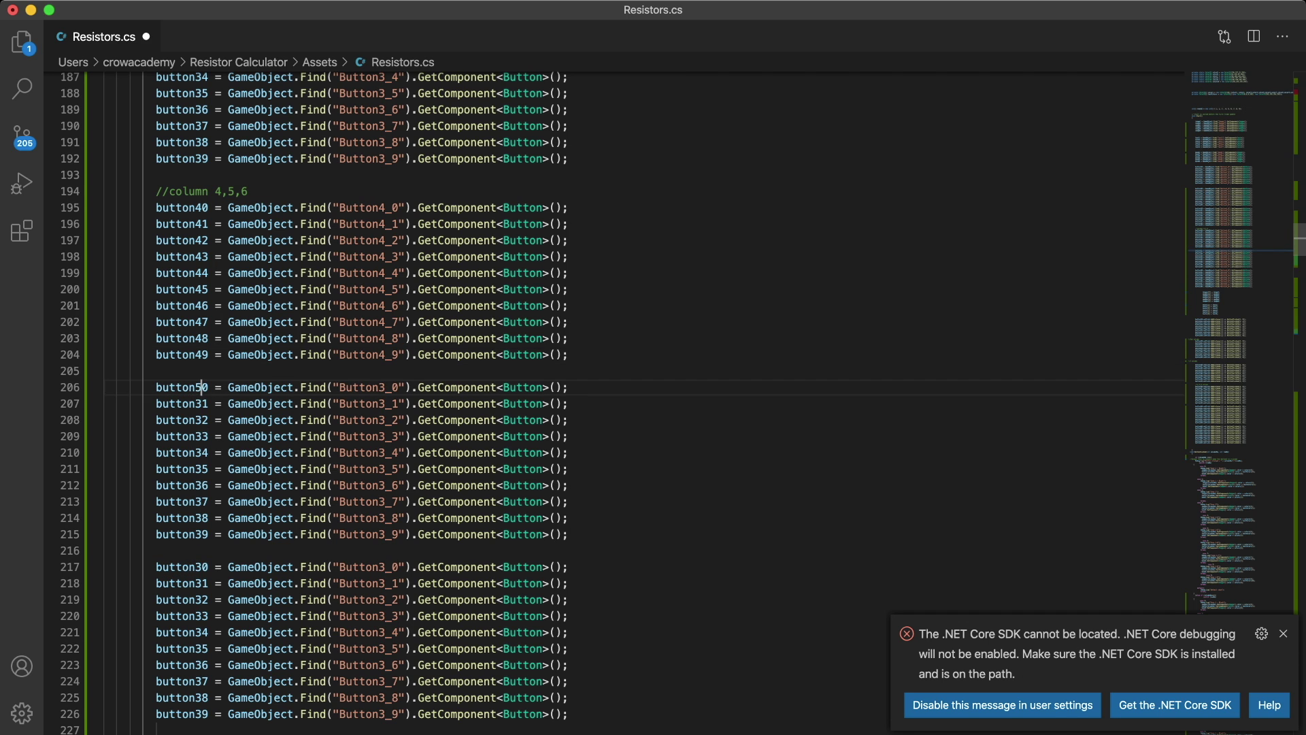
pyautogui.press('Down')
pyautogui.press('BackSpace')
pyautogui.press('5')
pyautogui.press('Down')
pyautogui.press('BackSpace')
pyautogui.press('5')
pyautogui.press('Down')
pyautogui.press('BackSpace')
pyautogui.press('5')
pyautogui.press('Down')
pyautogui.press('BackSpace')
pyautogui.press('5')
pyautogui.press('Down')
pyautogui.press('BackSpace')
pyautogui.press('5')
pyautogui.press('Down')
pyautogui.press('BackSpace')
pyautogui.press('5')
pyautogui.press('Down')
pyautogui.press('BackSpace')
pyautogui.press('5')
pyautogui.press('Down')
pyautogui.press('BackSpace')
pyautogui.press('5')
pyautogui.press('Down')
pyautogui.press('BackSpace')
pyautogui.write('5')
pyautogui.click(385, 387)
pyautogui.press('BackSpace')
pyautogui.press('5')
pyautogui.press('Down')
pyautogui.press('BackSpace')
pyautogui.press('5')
pyautogui.press('Down')
pyautogui.press('BackSpace')
pyautogui.press('5')
pyautogui.press('Down')
pyautogui.press('BackSpace')
pyautogui.press('5')
pyautogui.press('Down')
pyautogui.press('BackSpace')
pyautogui.press('5')
pyautogui.press('Down')
pyautogui.press('BackSpace')
pyautogui.press('5')
pyautogui.press('Down')
pyautogui.press('BackSpace')
pyautogui.press('5')
pyautogui.press('Down')
pyautogui.press('BackSpace')
pyautogui.press('5')
pyautogui.press('Down')
pyautogui.press('BackSpace')
pyautogui.press('5')
pyautogui.press('Down')
pyautogui.press('BackSpace')
pyautogui.press('5')
pyautogui.scroll(-5, 612, 401)
pyautogui.press('Down')
pyautogui.press('Down')
# Renumber the last copy to button60–69 with Button6_ Find strings, save, and go back to Unity
pyautogui.hotkey('shift', 'Left')
pyautogui.press('super+alt+Down')
pyautogui.press('super+alt+Down')
pyautogui.press('super+alt+Down')
pyautogui.press('super+alt+Down')
pyautogui.press('super+alt+Down')
pyautogui.write('6')
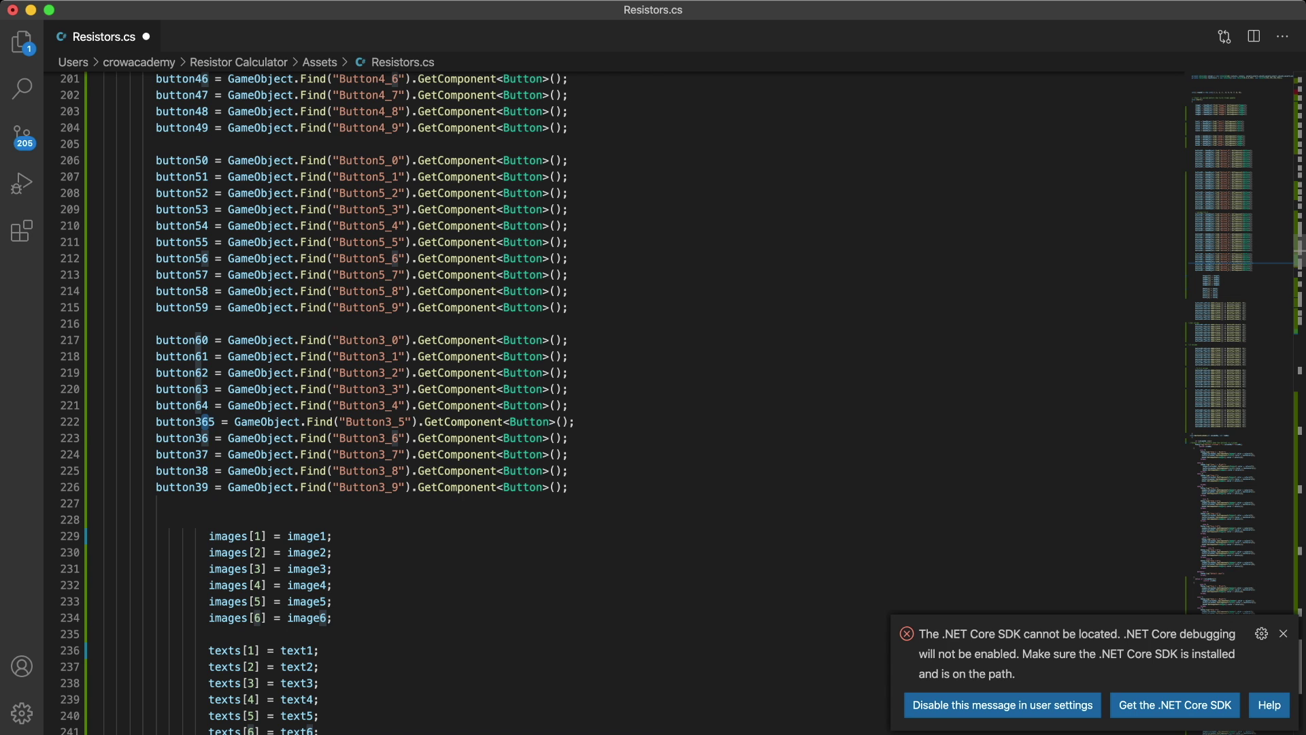
pyautogui.press('BackSpace')
pyautogui.press('Down')
pyautogui.press('BackSpace')
pyautogui.press('6')
pyautogui.press('Down')
pyautogui.press('BackSpace')
pyautogui.press('6')
pyautogui.press('Down')
pyautogui.press('BackSpace')
pyautogui.press('6')
pyautogui.press('Down')
pyautogui.press('BackSpace')
pyautogui.press('6')
pyautogui.click(386, 339)
pyautogui.press('BackSpace')
pyautogui.press('6')
pyautogui.press('Down')
pyautogui.press('BackSpace')
pyautogui.press('6')
pyautogui.press('Down')
pyautogui.press('BackSpace')
pyautogui.press('6')
pyautogui.press('Down')
pyautogui.press('BackSpace')
pyautogui.press('6')
pyautogui.press('Down')
pyautogui.press('BackSpace')
pyautogui.press('6')
pyautogui.press('Down')
pyautogui.press('BackSpace')
pyautogui.press('6')
pyautogui.press('Down')
pyautogui.press('BackSpace')
pyautogui.press('6')
pyautogui.press('Down')
pyautogui.press('BackSpace')
pyautogui.press('6')
pyautogui.press('Down')
pyautogui.press('BackSpace')
pyautogui.press('6')
pyautogui.press('Down')
pyautogui.press('BackSpace')
pyautogui.press('6')
pyautogui.press('super+s')
pyautogui.press('super+Tab')
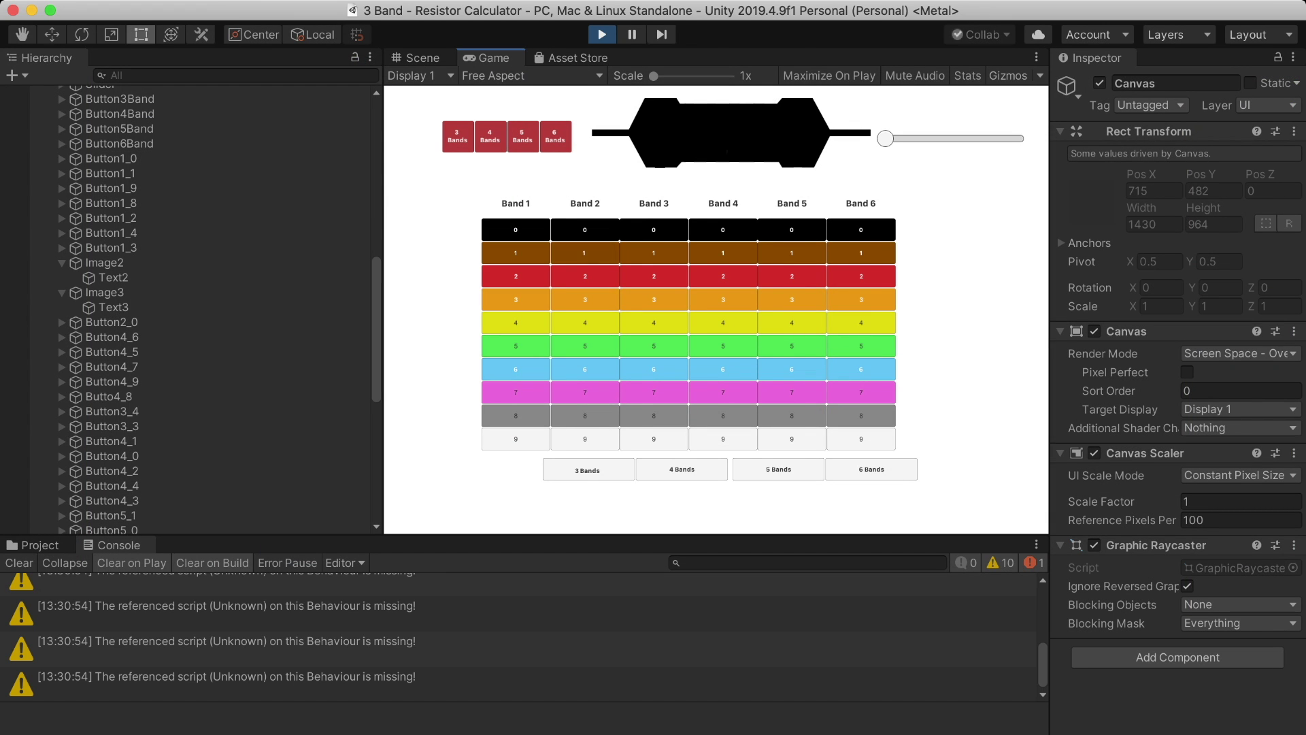
# Rerun Play and trace the NullReferenceException to the Button4_8 lookup on line 203
pyautogui.press('super+p')
pyautogui.press('super+p')
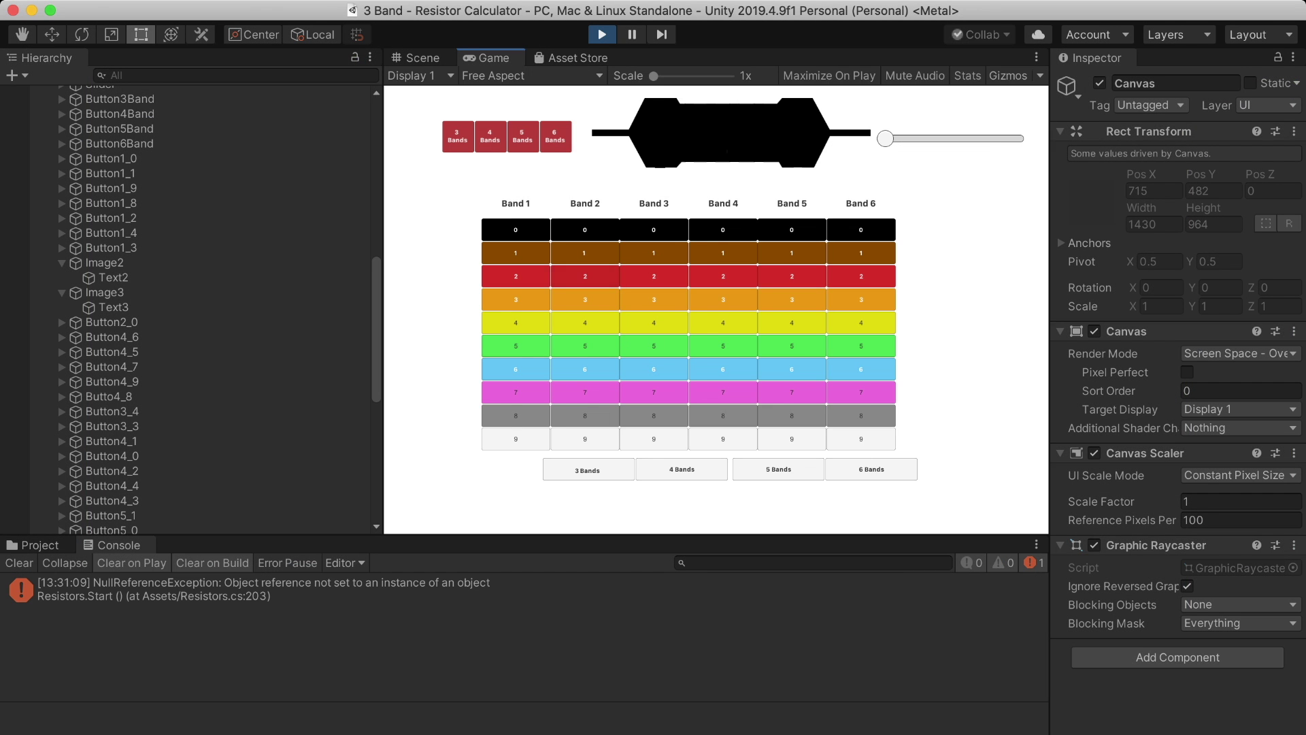
pyautogui.press('super+Tab')
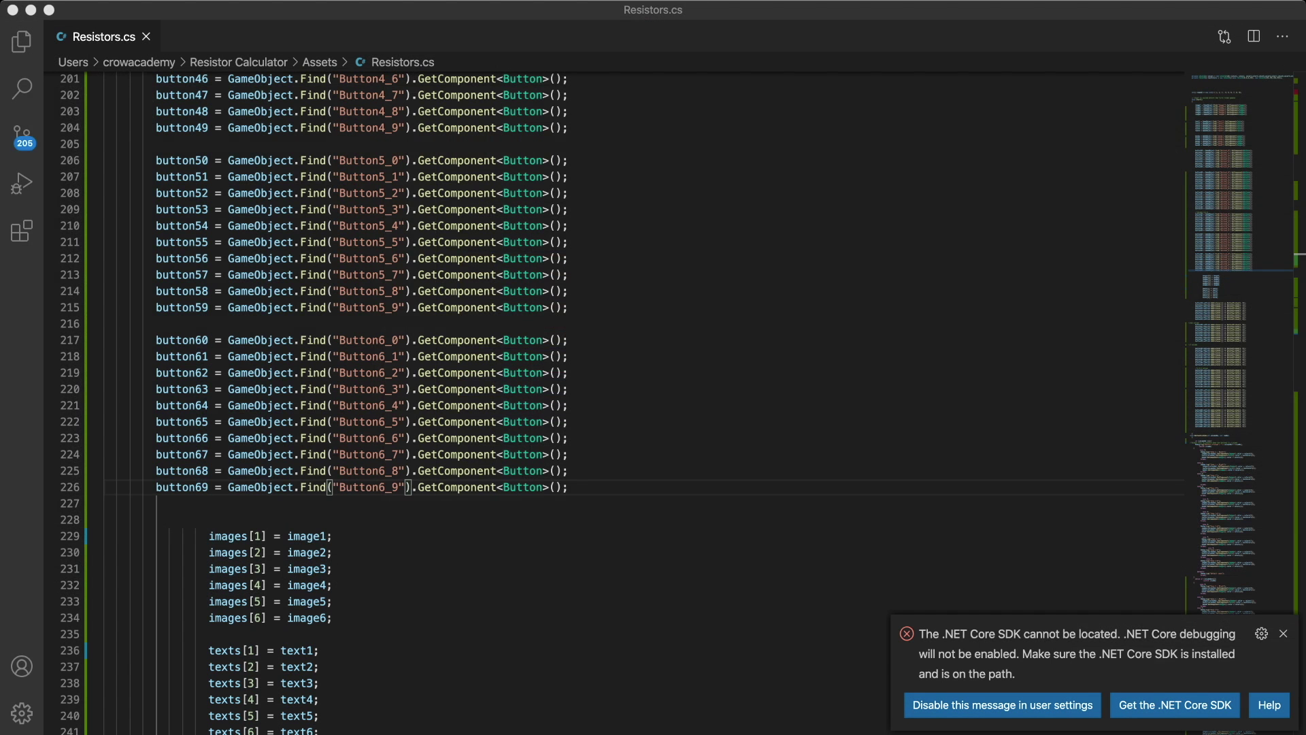
pyautogui.click(386, 486)
pyautogui.scroll(1, 386, 486)
pyautogui.scroll(3, 612, 408)
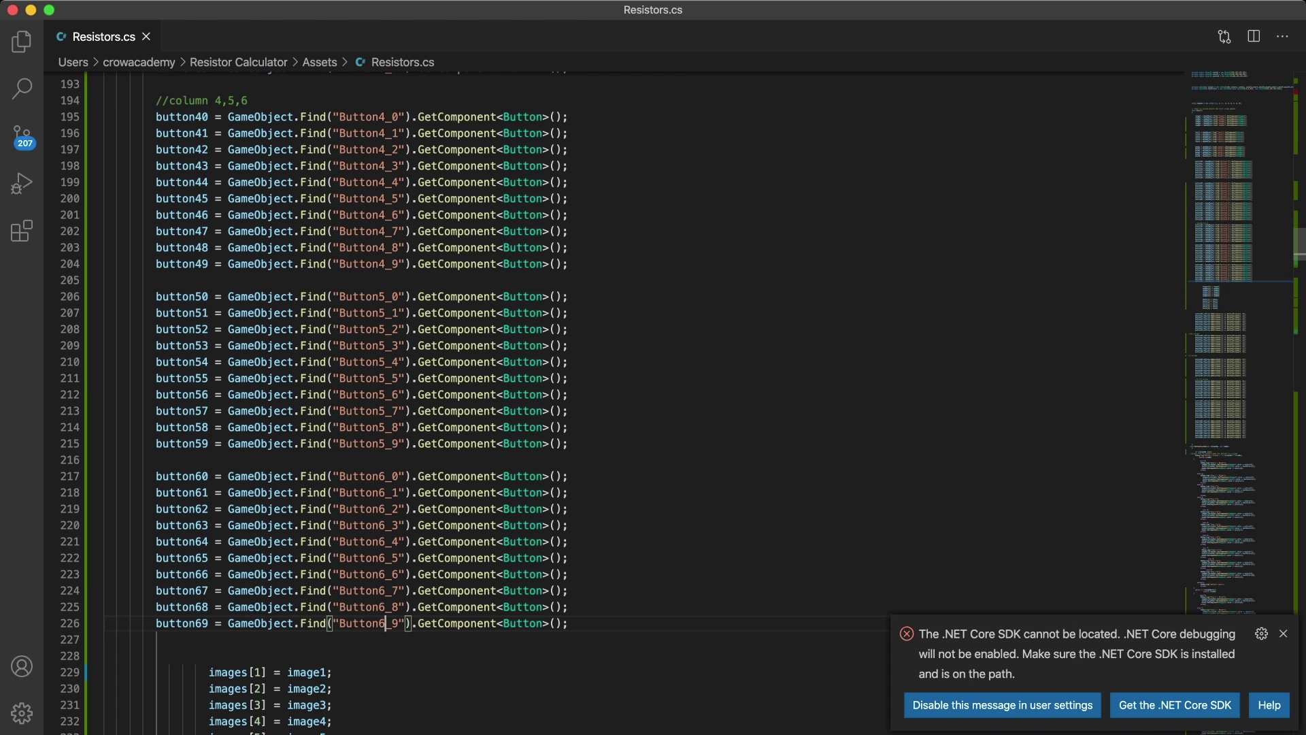
pyautogui.press('super+Tab')
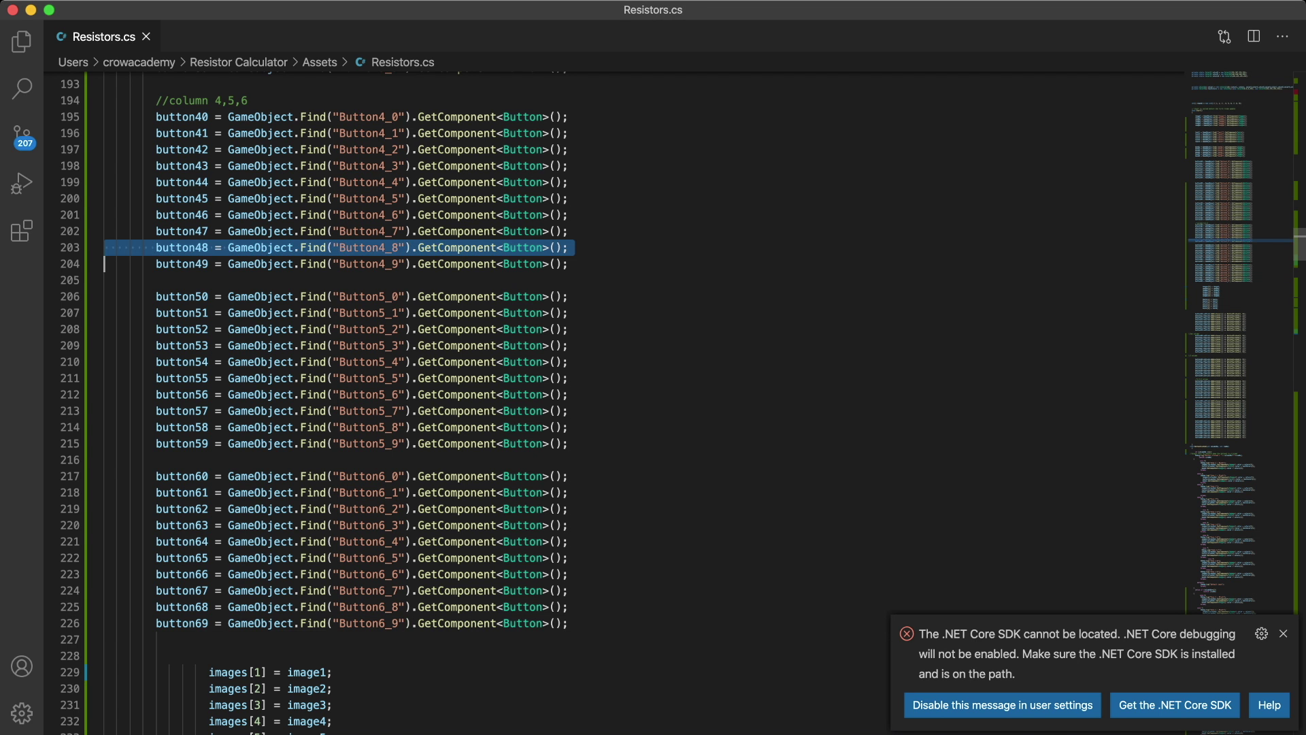
pyautogui.press('super+Tab')
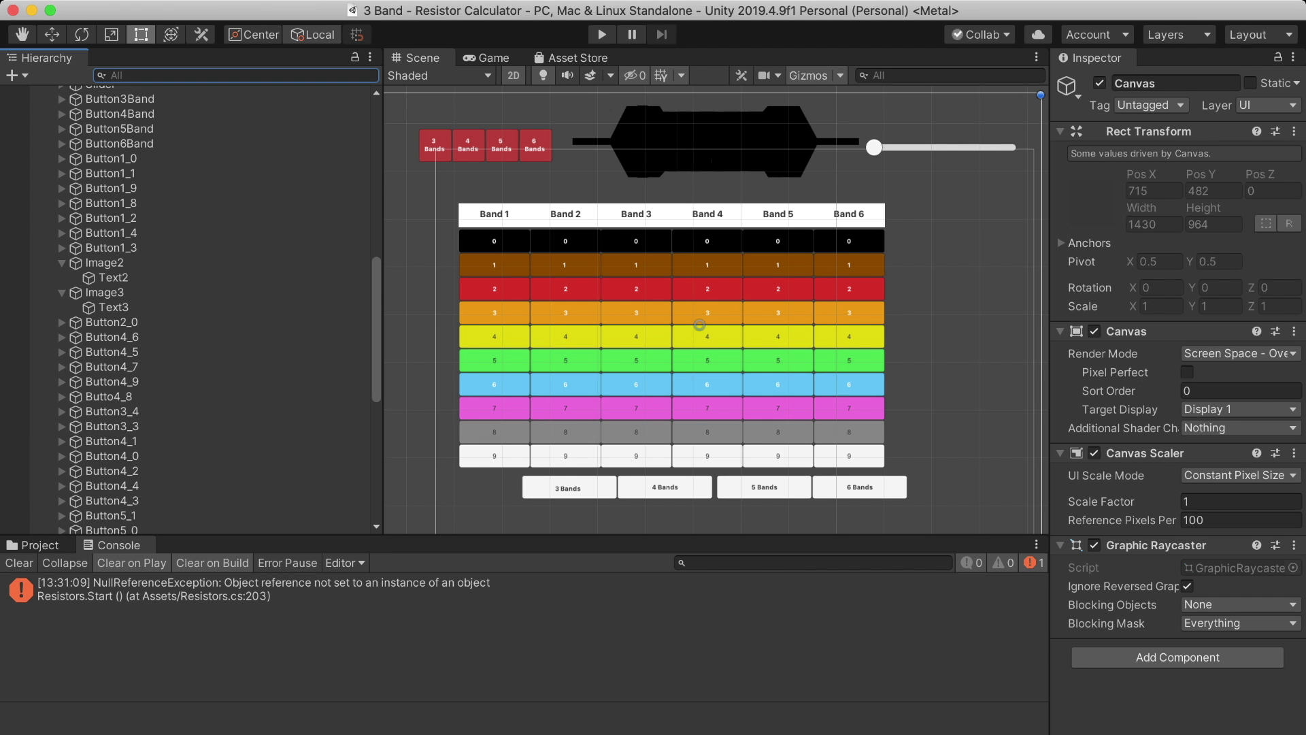
# Find the 4_8 object in the Hierarchy, rename Butto4_8 to Button4_8, and play-test the bands
pyautogui.write('4_8')
pyautogui.press('Down')
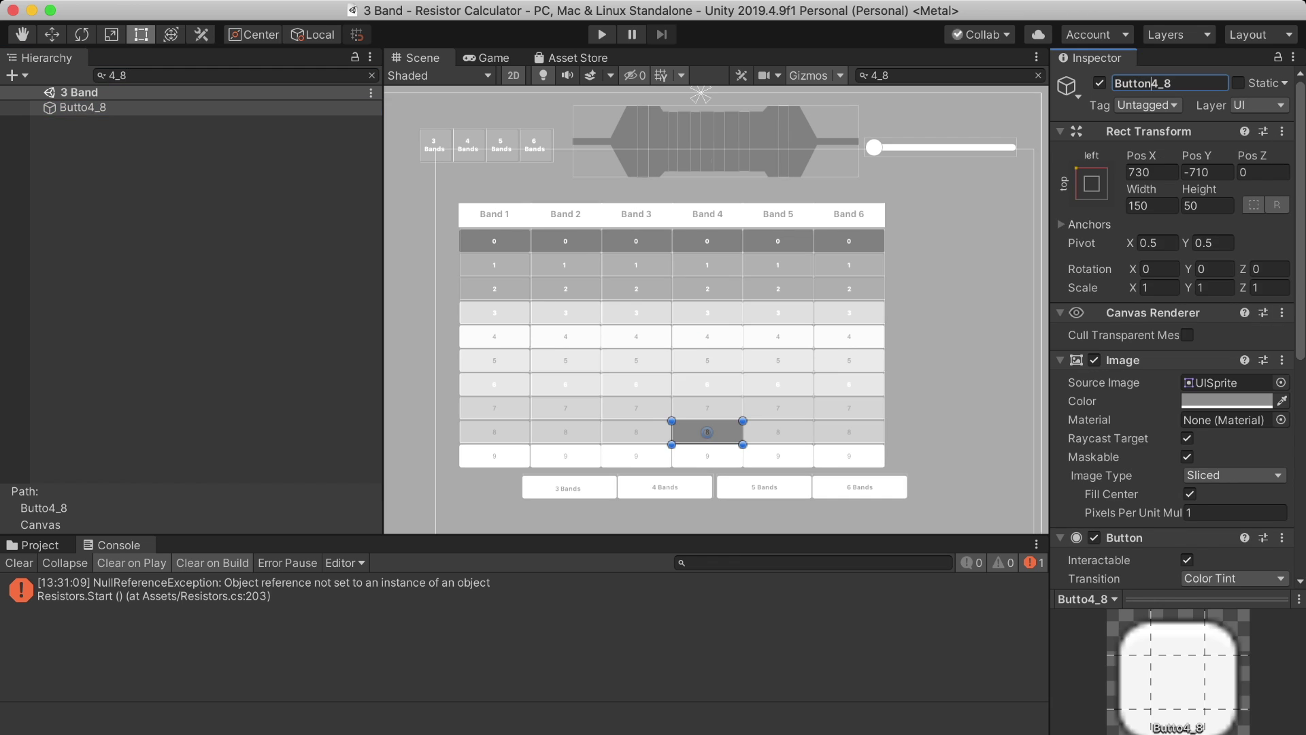
pyautogui.press('super+p')
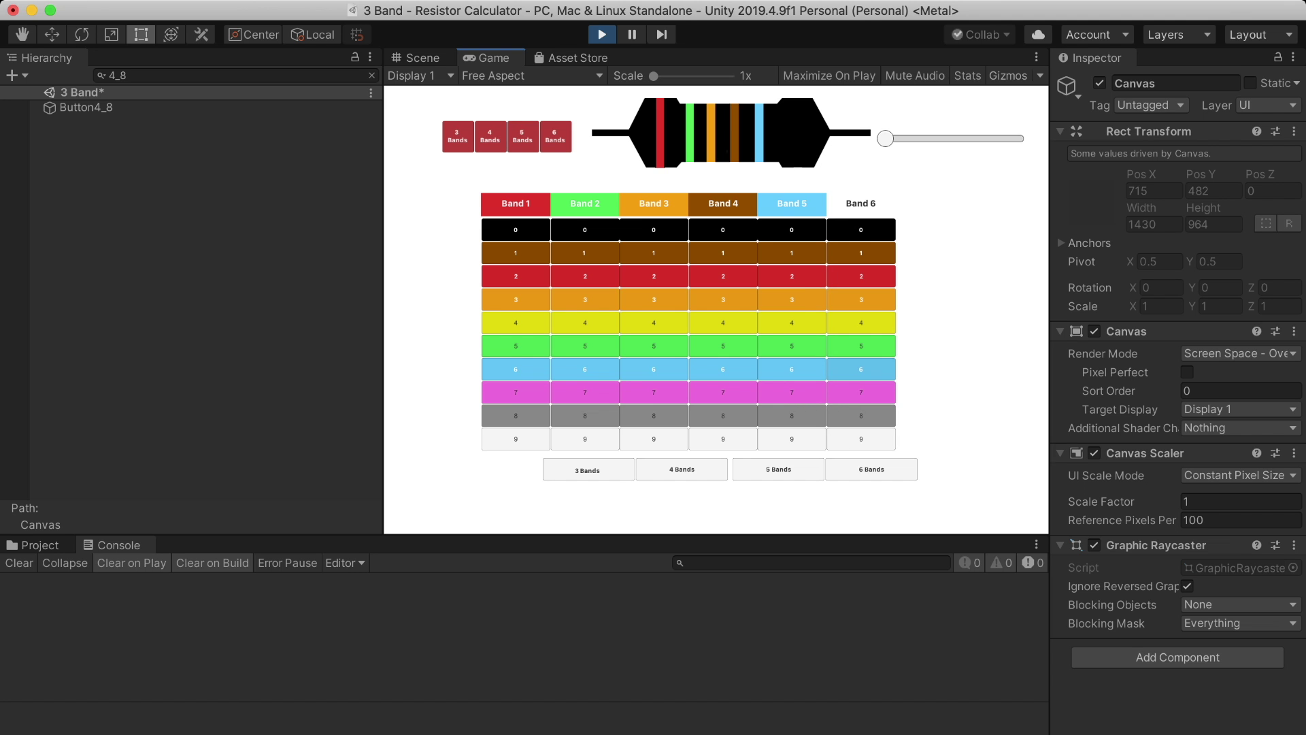
pyautogui.press('super+p')
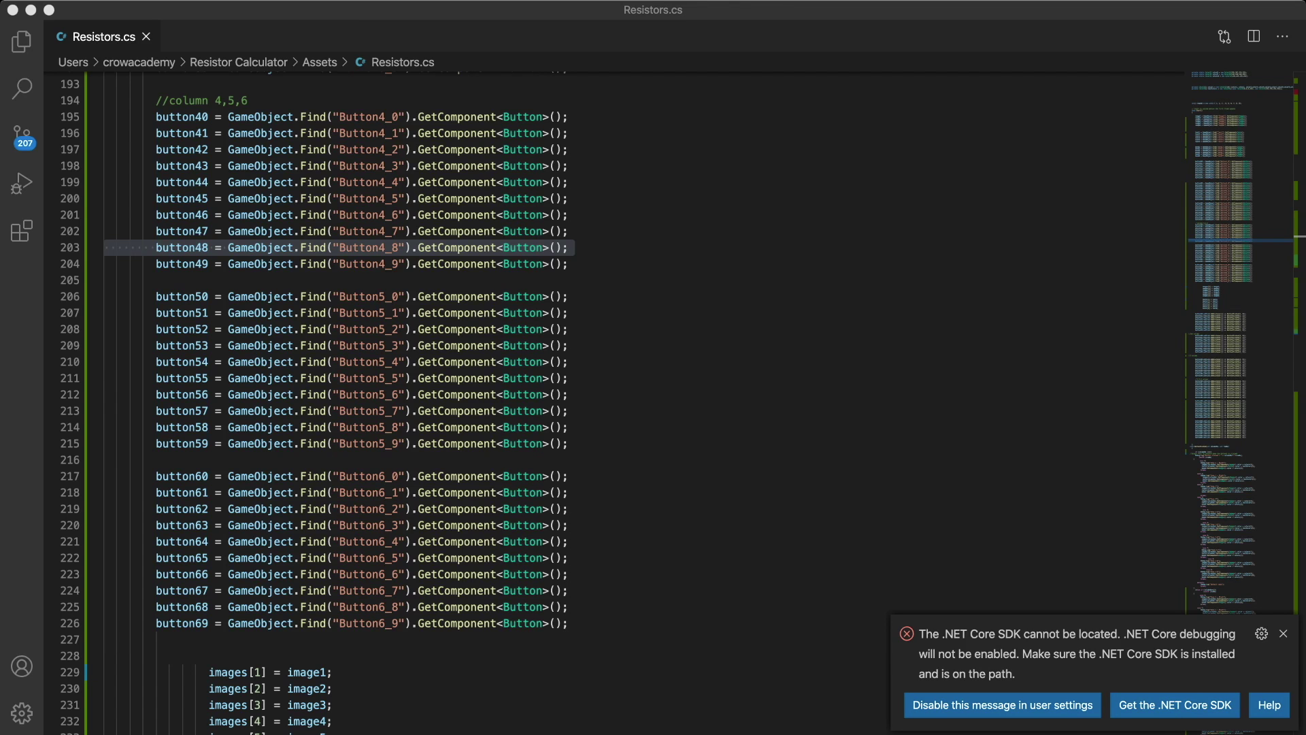
# Check the columnNo == 6 branch in Resistors.cs, then run the scene and pick a band colour
pyautogui.scroll(5, 612, 341)
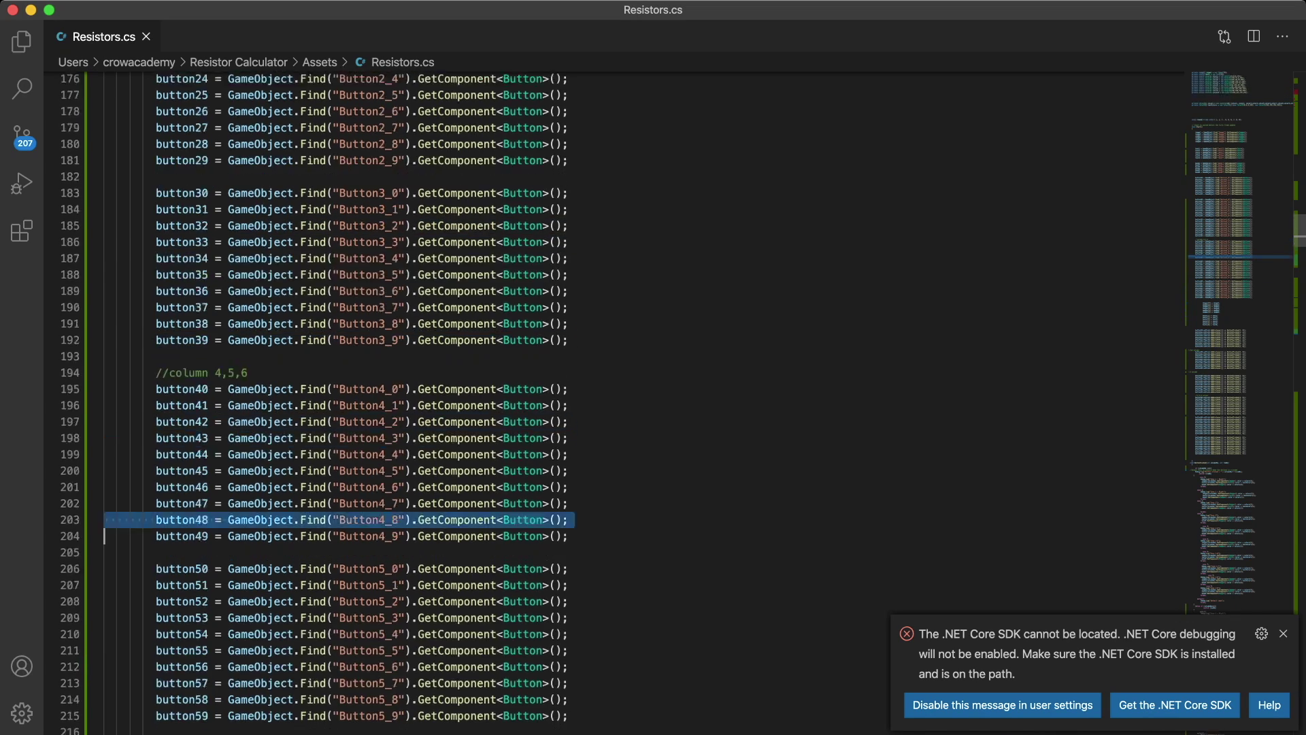
pyautogui.scroll(-20, 612, 340)
pyautogui.scroll(20, 613, 340)
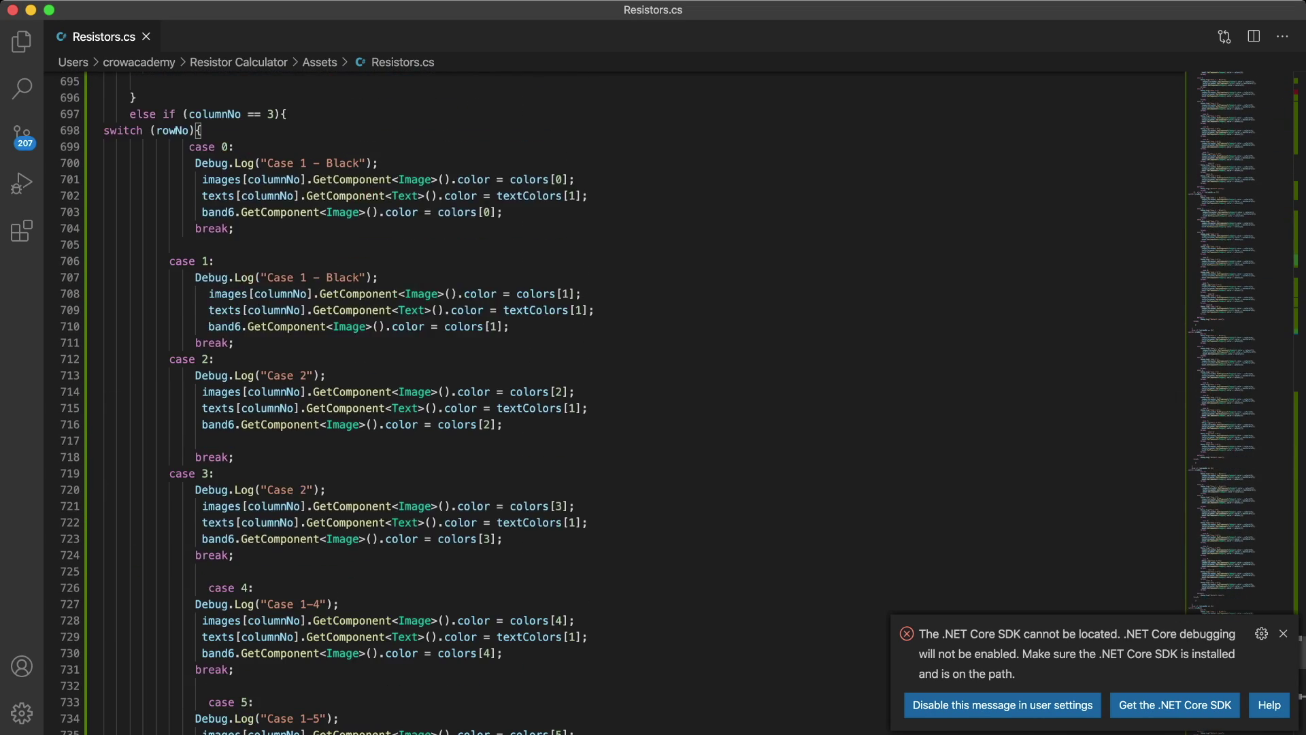
pyautogui.click(276, 341)
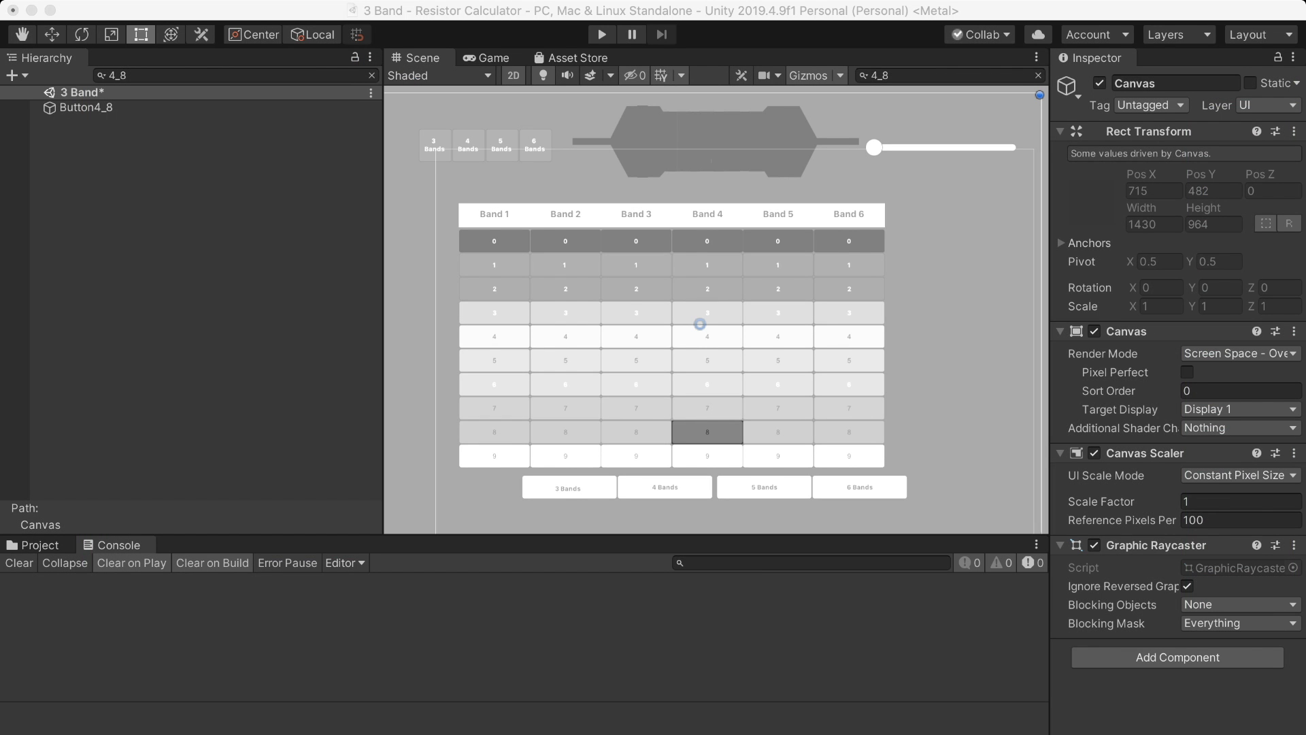
pyautogui.press('super+p')
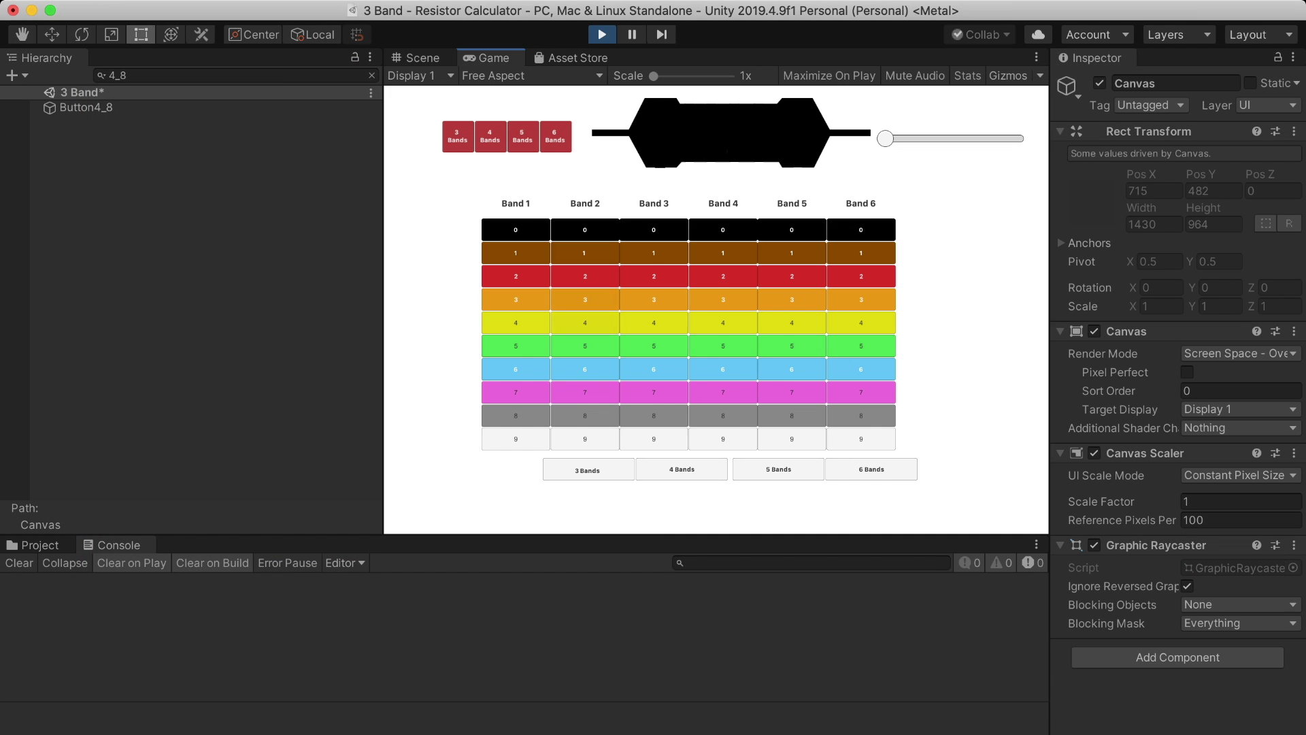
pyautogui.click(654, 299)
# Pick values in two more Band columns, then stop play mode
pyautogui.click(861, 392)
pyautogui.click(791, 415)
pyautogui.press('super+p')
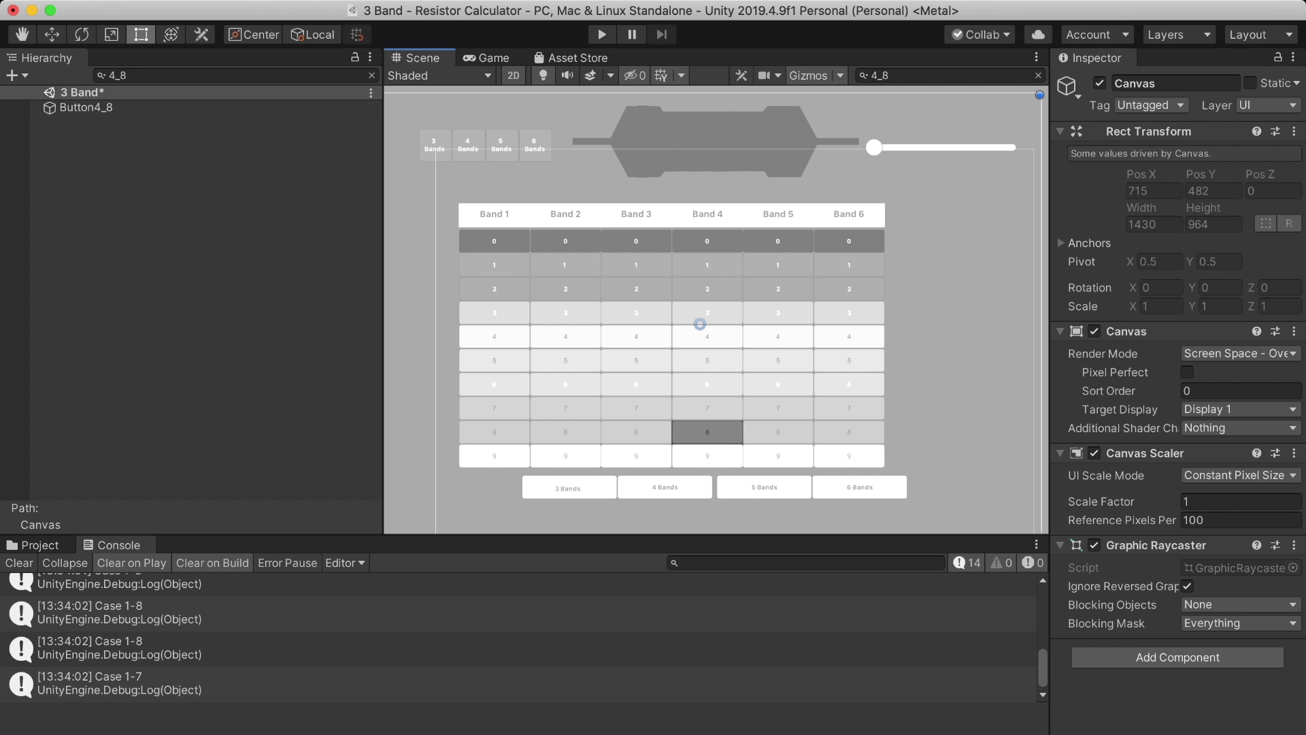
# Filter the Hierarchy by 'band', select the band6 object, and briefly rerun play mode
pyautogui.write('band')
pyautogui.click(78, 241)
pyautogui.click(75, 182)
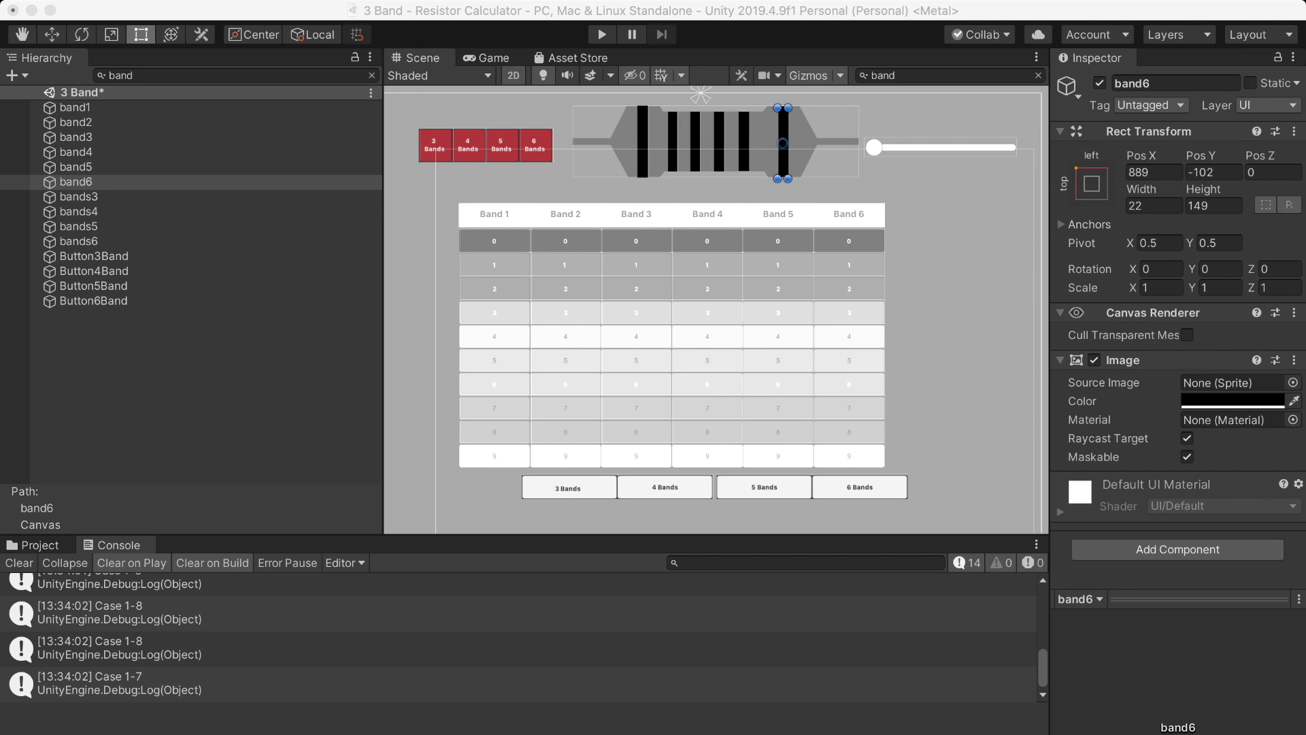
pyautogui.press('super+p')
pyautogui.write('6_')
pyautogui.press('super+p')
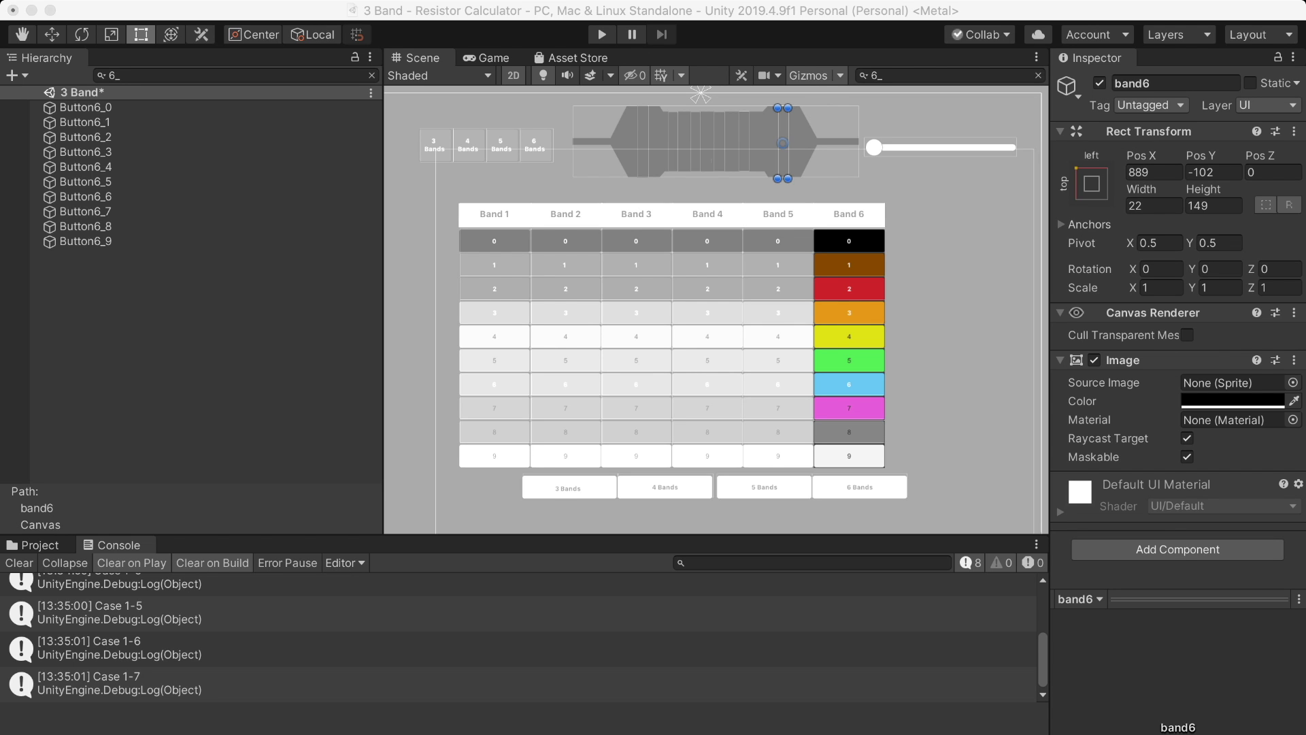
# Retest in play mode across all Band columns; Bands 1–5 end light blue, green, light blue, magenta, red
pyautogui.press('super+p')
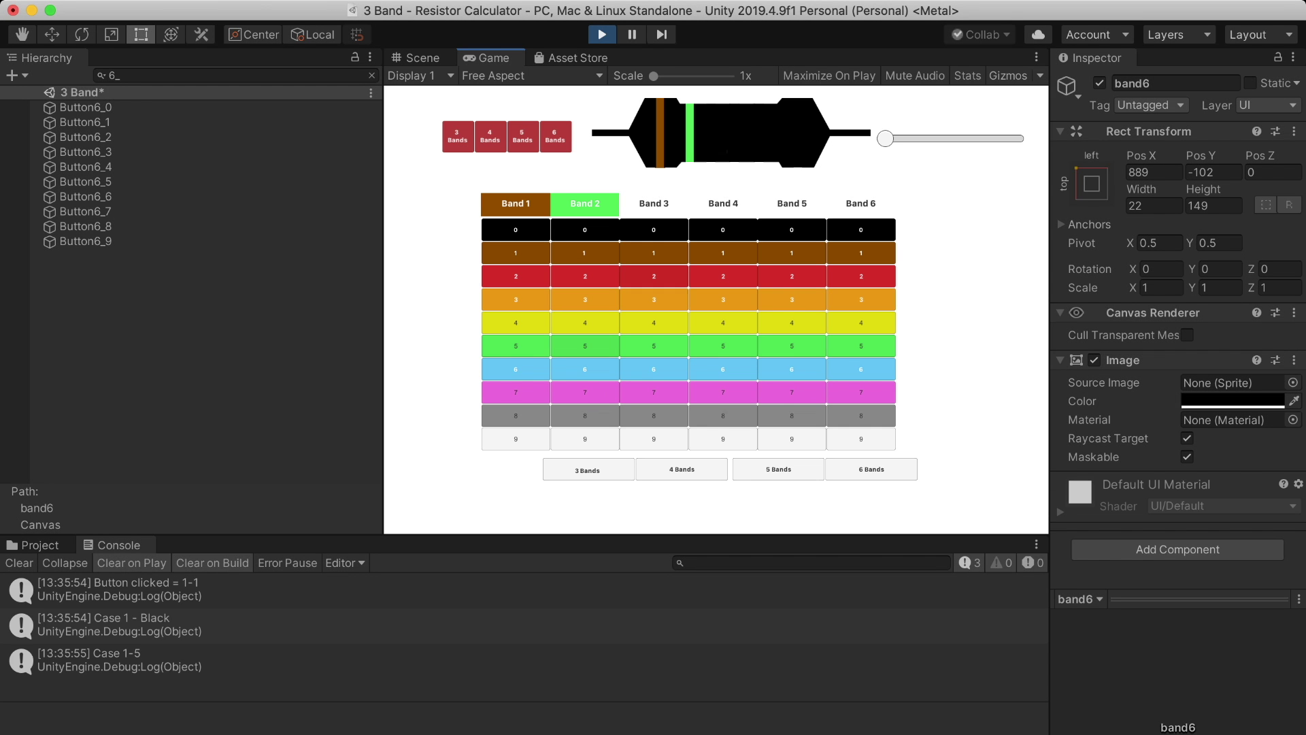
pyautogui.click(653, 276)
pyautogui.click(724, 392)
pyautogui.click(792, 438)
pyautogui.click(861, 323)
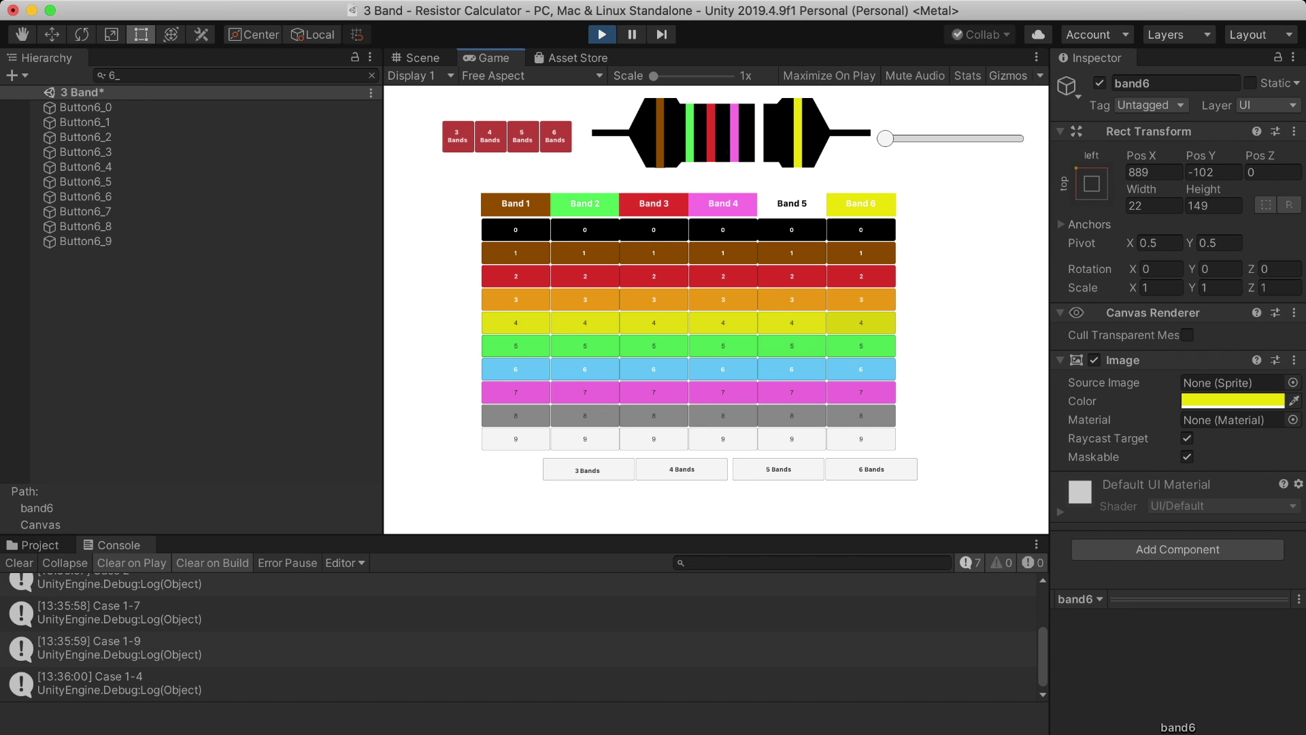
pyautogui.click(792, 323)
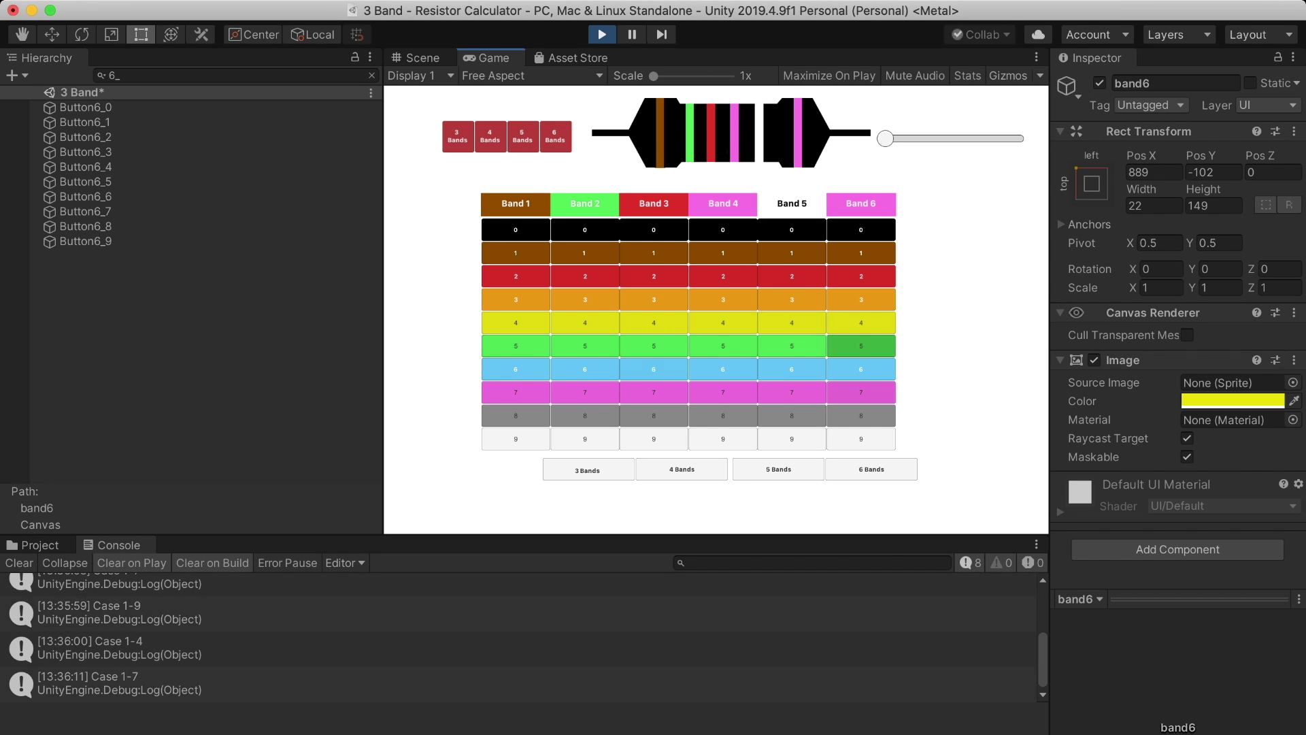
pyautogui.click(862, 345)
pyautogui.click(653, 392)
pyautogui.click(862, 392)
pyautogui.click(792, 415)
pyautogui.click(792, 323)
pyautogui.click(792, 276)
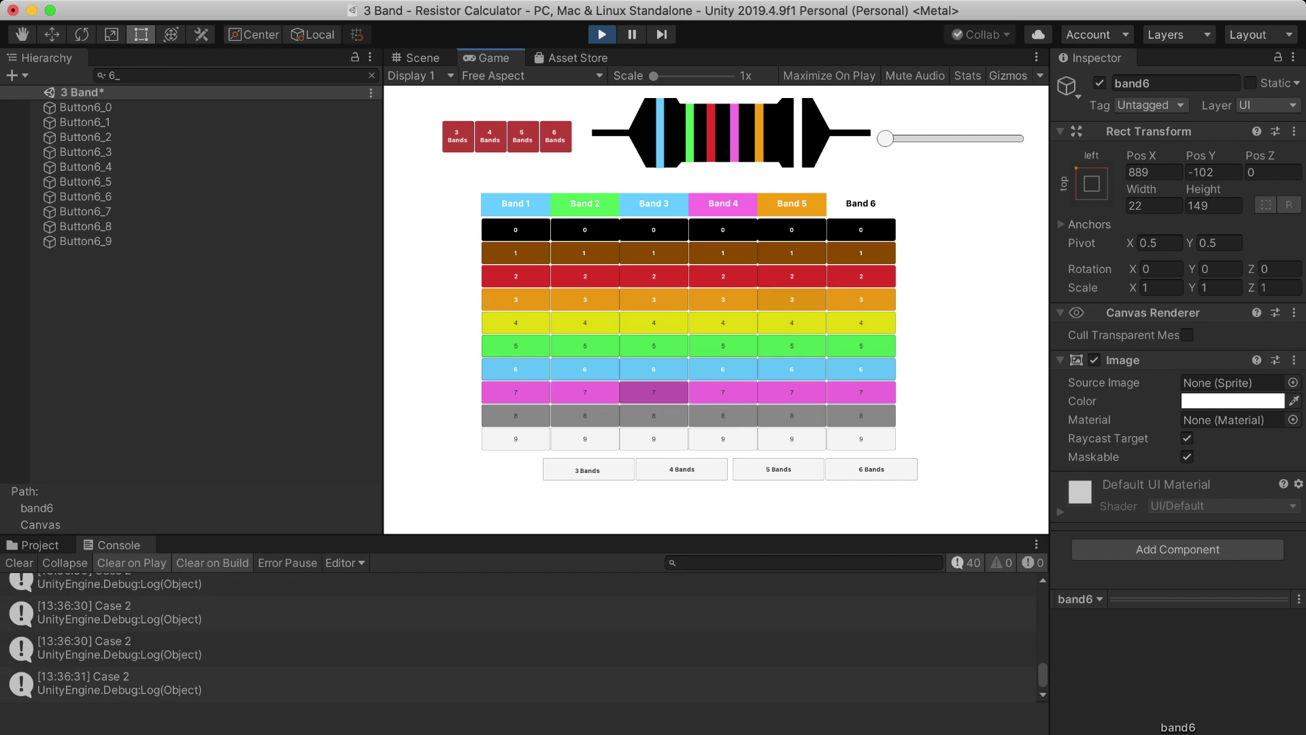
# Search Resistors.cs for button52 and jump to its listener line
pyautogui.write('5')
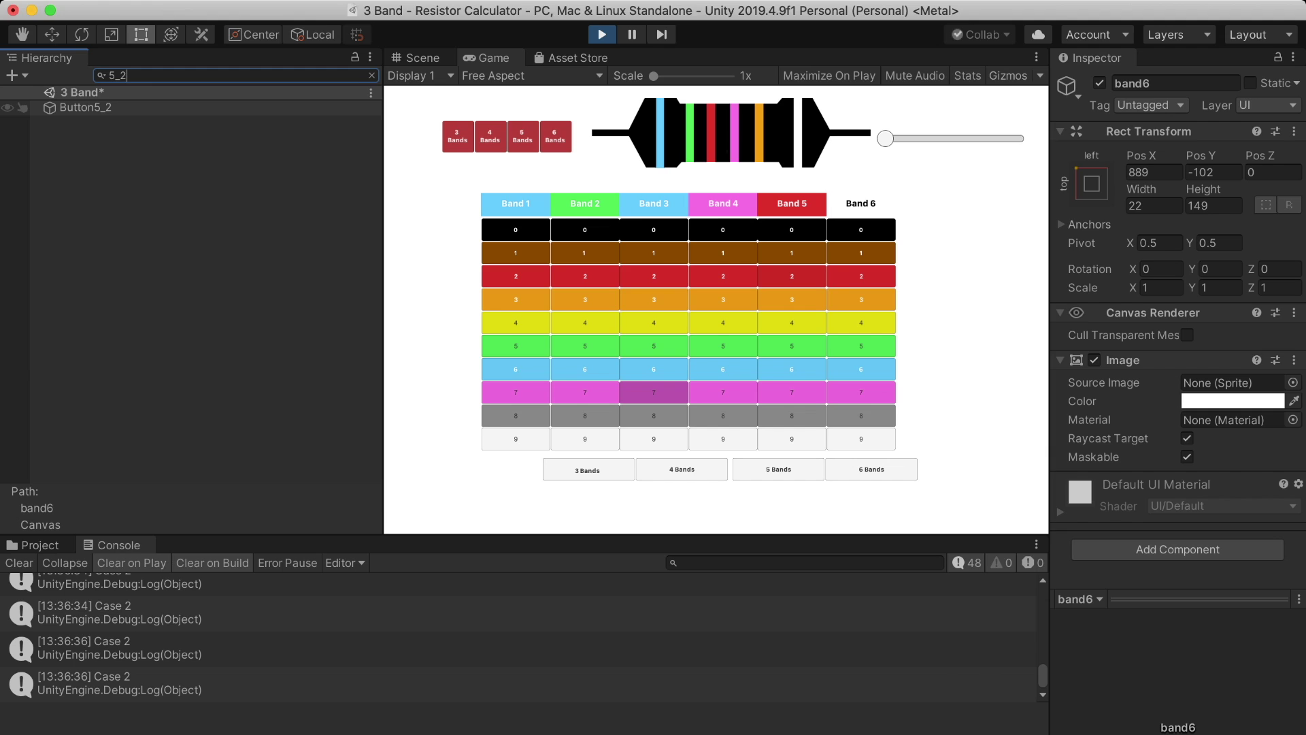
pyautogui.press('super+Tab')
pyautogui.write('_1')
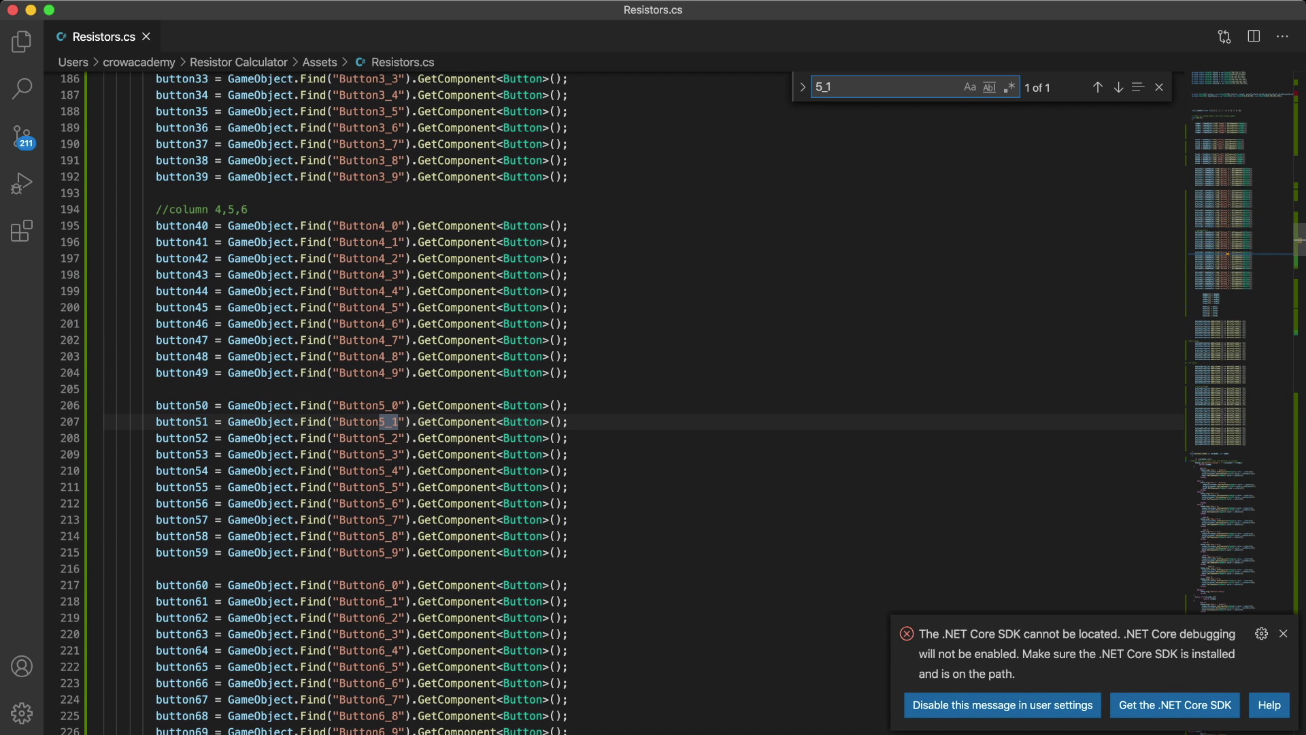
pyautogui.press('BackSpace')
pyautogui.write('2')
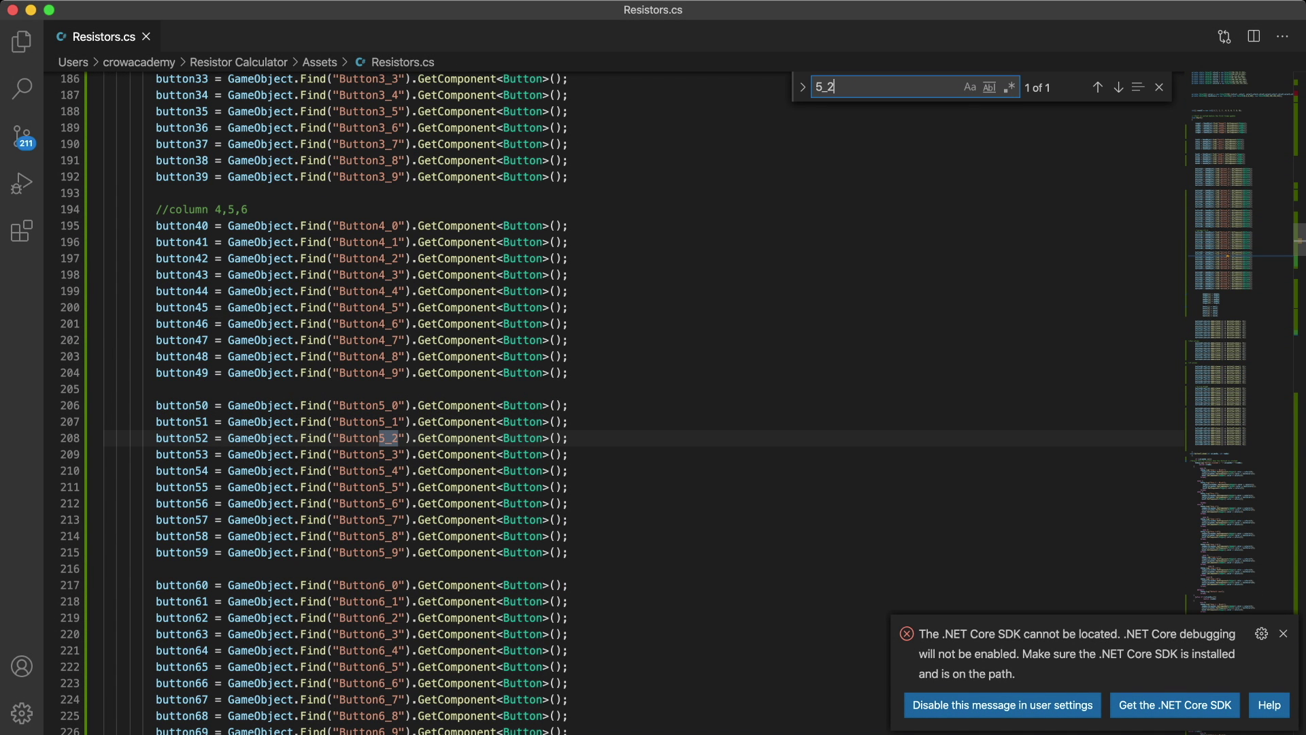
pyautogui.doubleClick(180, 438)
pyautogui.press('super+f')
pyautogui.press('Return')
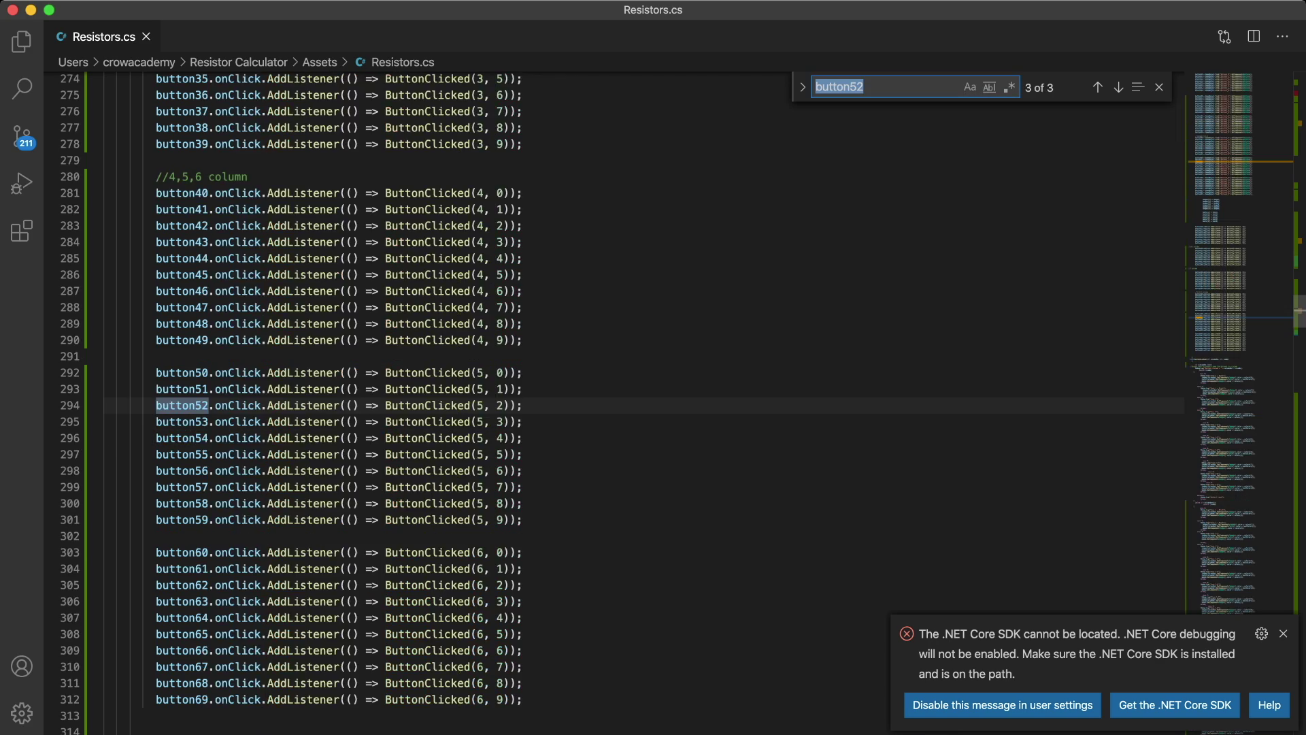
pyautogui.hotkey('shift', 'Return')
pyautogui.press('Return')
# In the columnNo == 5 switch, change band3 to band5 in case 2
pyautogui.scroll(-20, 612, 402)
pyautogui.scroll(-5, 612, 401)
pyautogui.scroll(3, 613, 401)
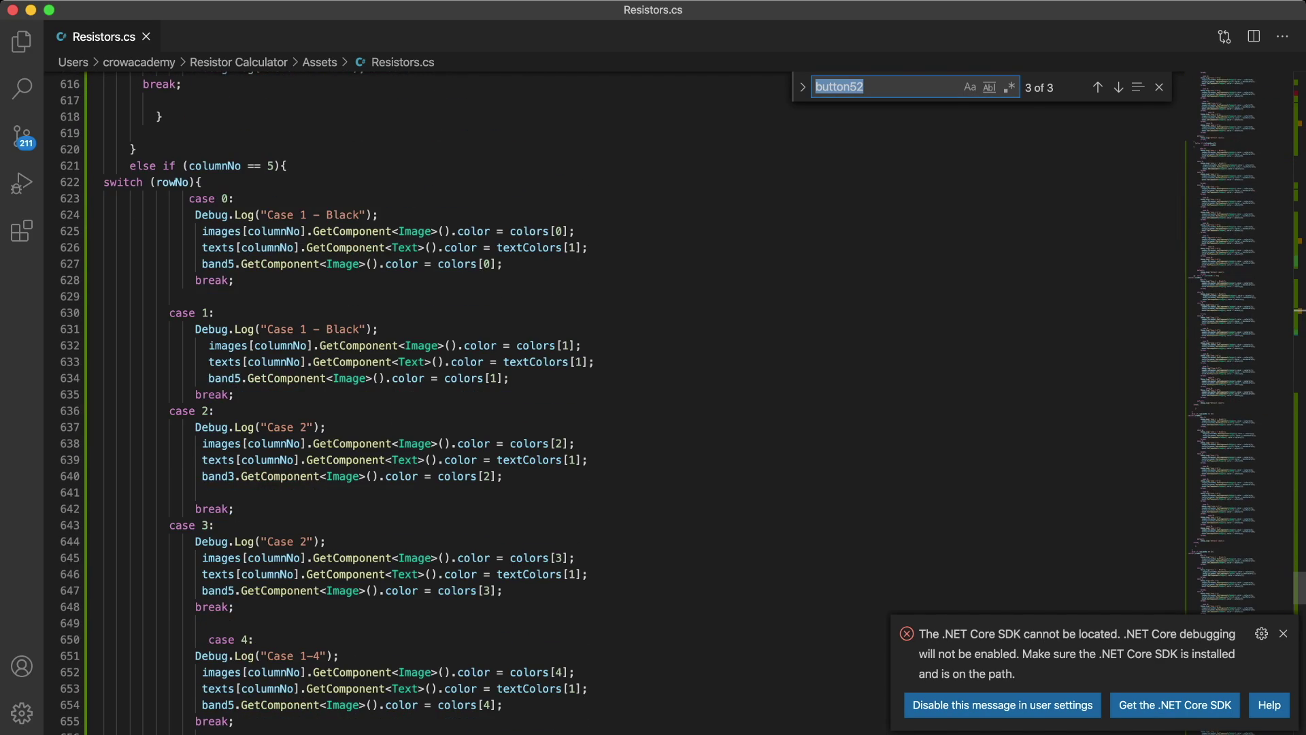
pyautogui.click(236, 475)
pyautogui.press('BackSpace')
pyautogui.write('5')
pyautogui.scroll(-5, 612, 402)
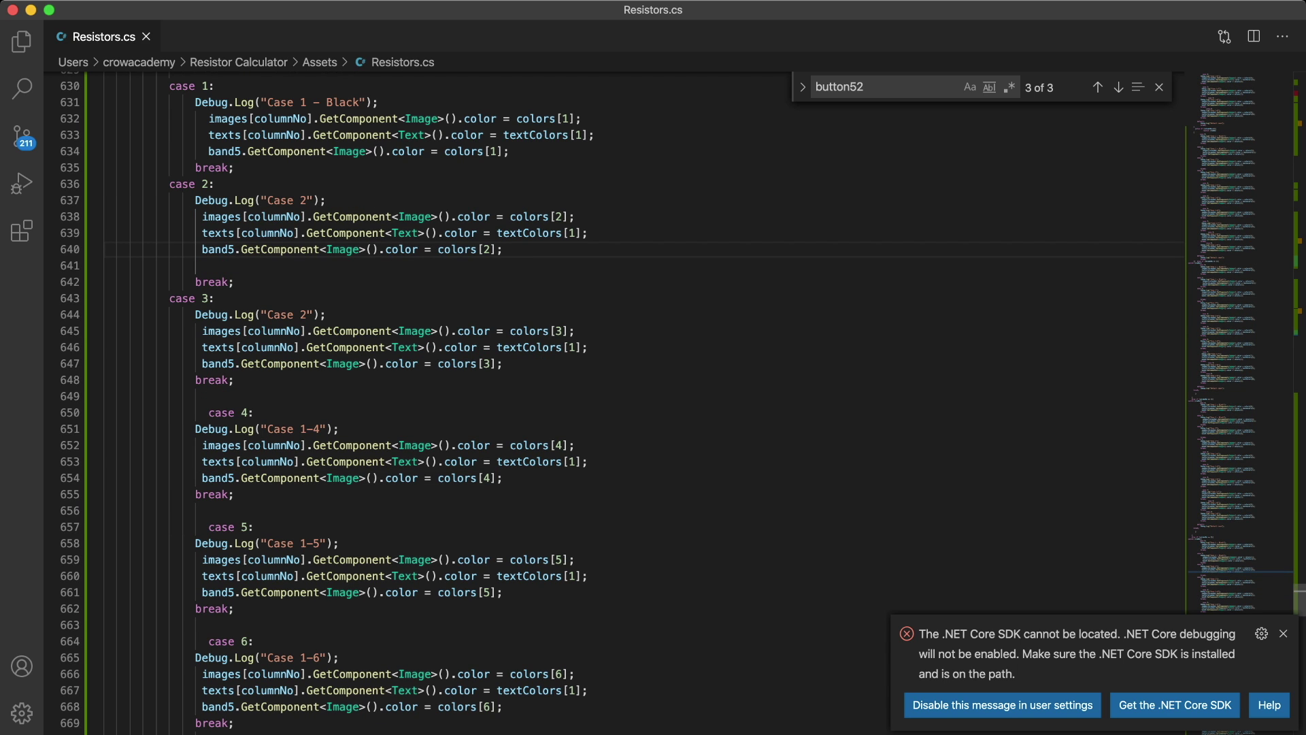
pyautogui.press('super+Tab')
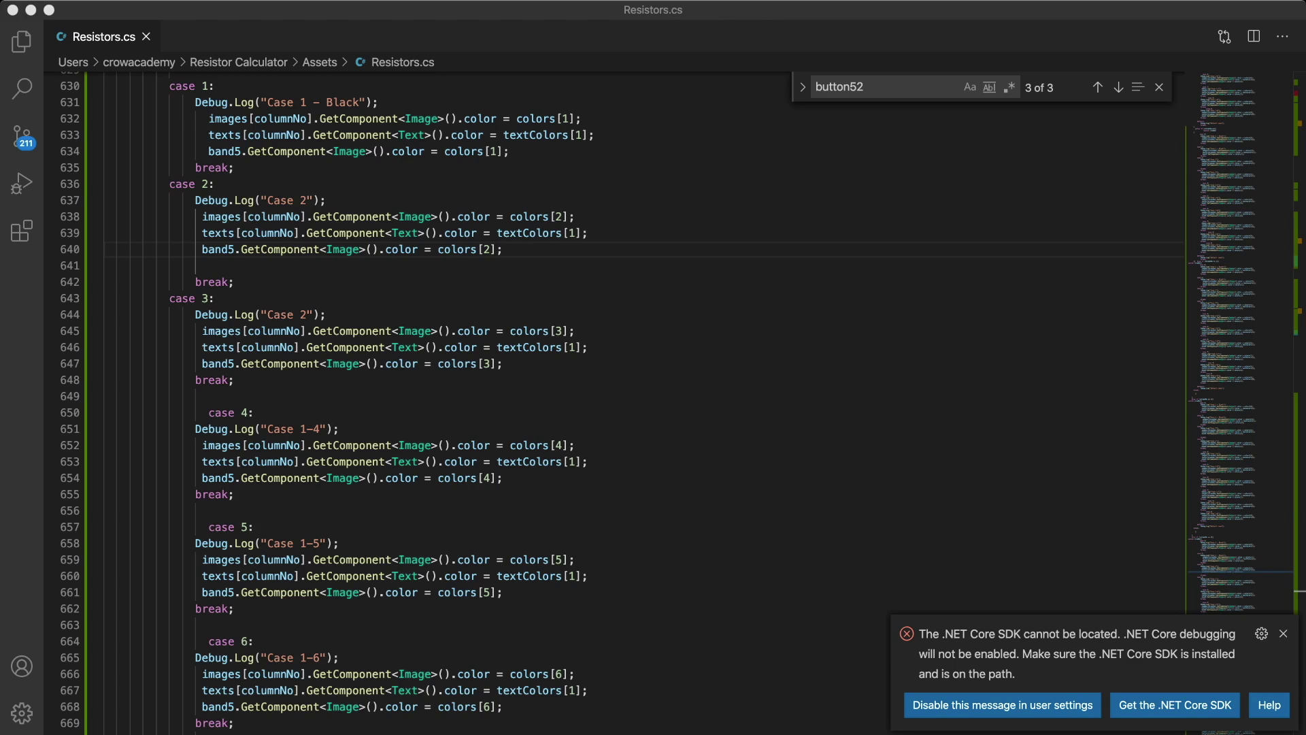
pyautogui.scroll(20, 612, 402)
pyautogui.scroll(-5, 613, 401)
pyautogui.scroll(2, 612, 402)
pyautogui.click(133, 298)
# Add a '// set resistivity' comment and a SetResistivity(); call before the method's closing brace
pyautogui.scroll(-20, 612, 402)
pyautogui.scroll(8, 612, 402)
pyautogui.click(130, 419)
pyautogui.write('// set res')
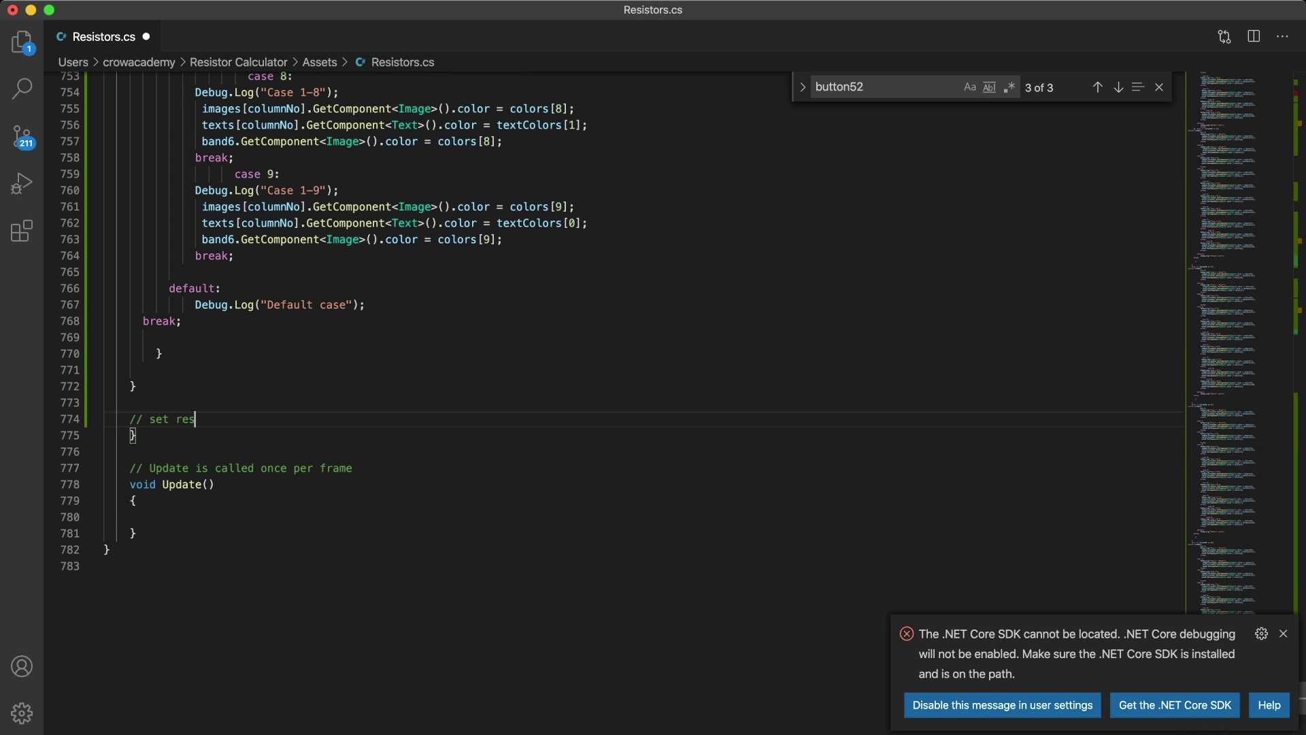
pyautogui.write('istivity')
pyautogui.press('Return')
pyautogui.press('Return')
pyautogui.write('SetResistivity();')
# Define a new void SetResistivity() method below Update and save
pyautogui.click(143, 565)
pyautogui.press('Return')
pyautogui.press('Return')
pyautogui.write('void SetResistivity(){')
pyautogui.press('Return')
pyautogui.press('super+s')
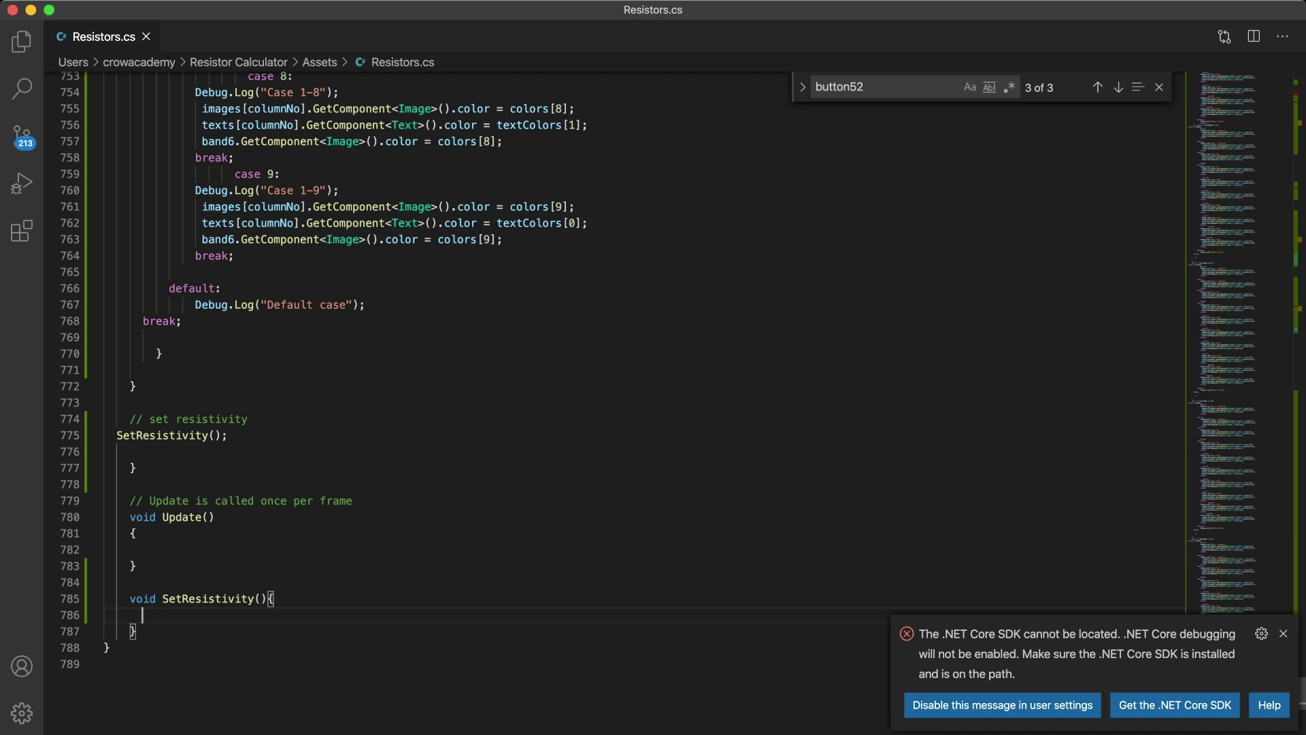
# Add comments '//6 bands first' and '//save the current variable for each button' in SetResistivity, then save
pyautogui.write('//6 bands first')
pyautogui.press('Return')
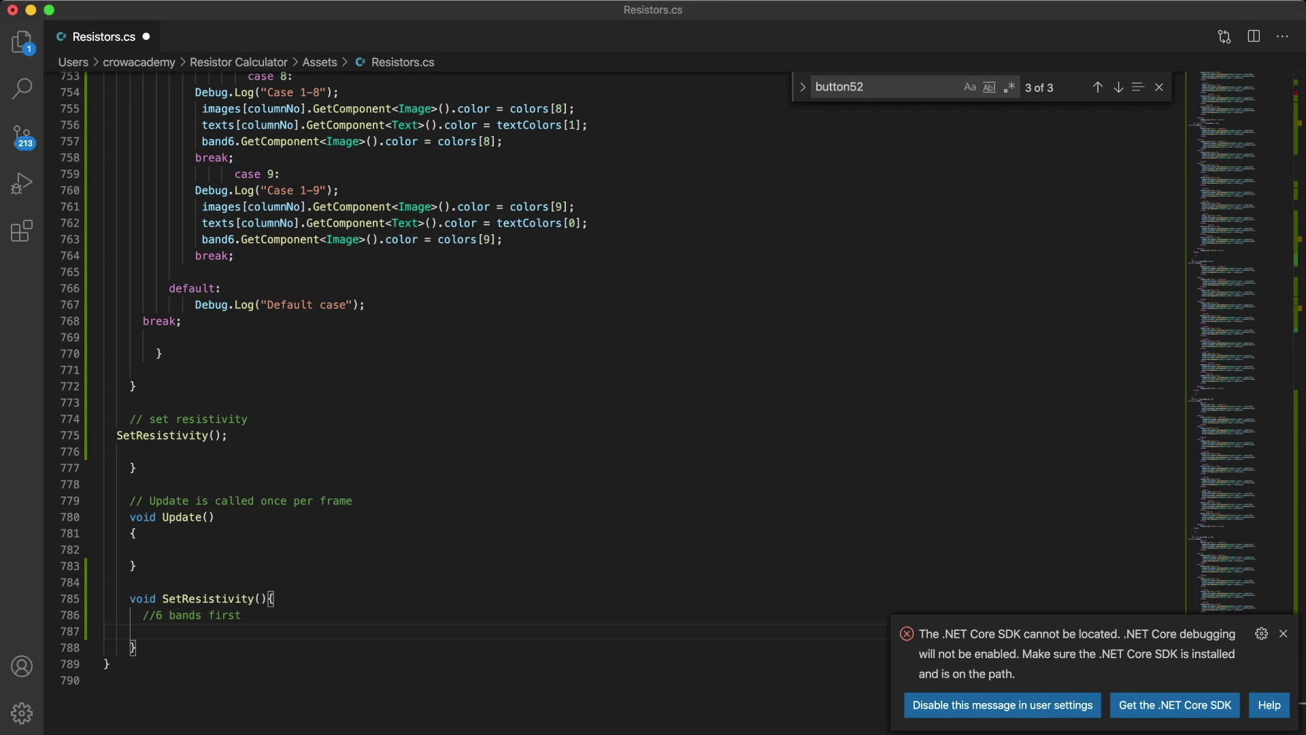
pyautogui.press('Return')
pyautogui.write('//save the current variable for each button')
pyautogui.press('super+s')
pyautogui.scroll(15, 476, 401)
pyautogui.press('super+z')
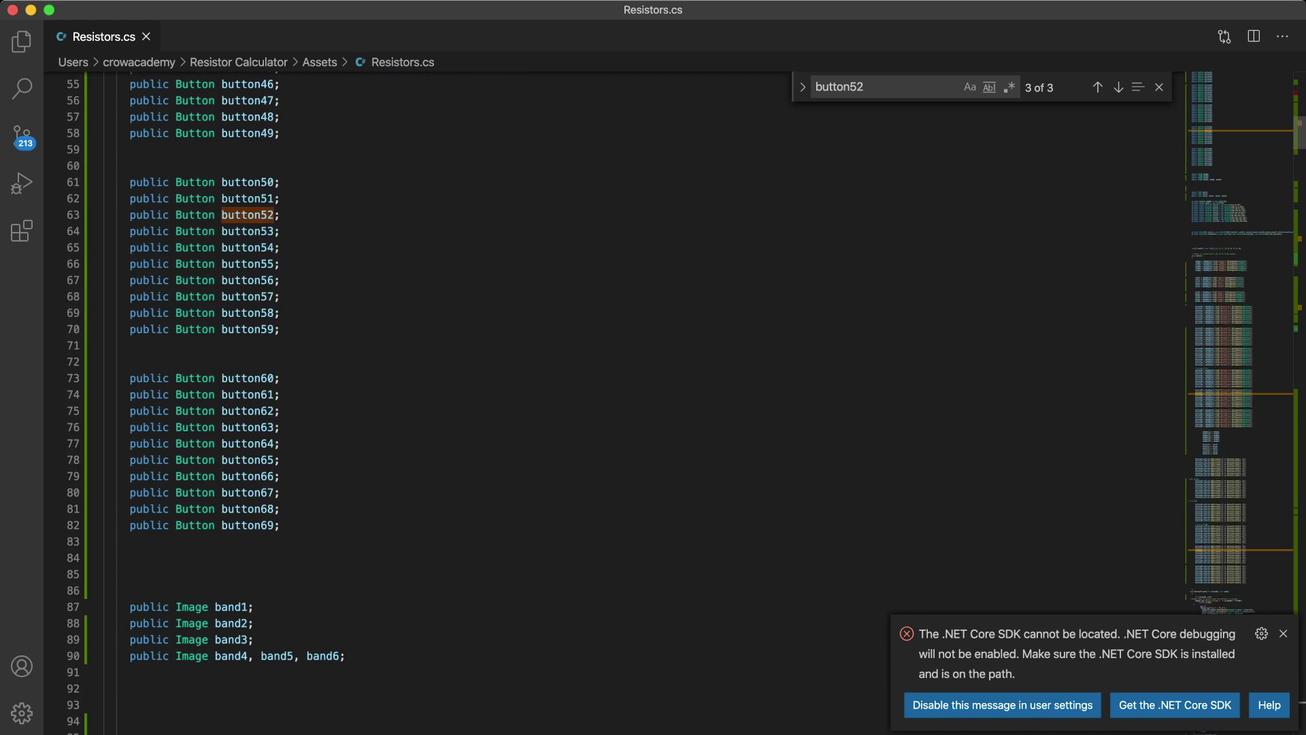
# Declare integer fields band1I, band2I, band3I, band4I, band5I and band6
pyautogui.press('super+z')
pyautogui.write('band1I')
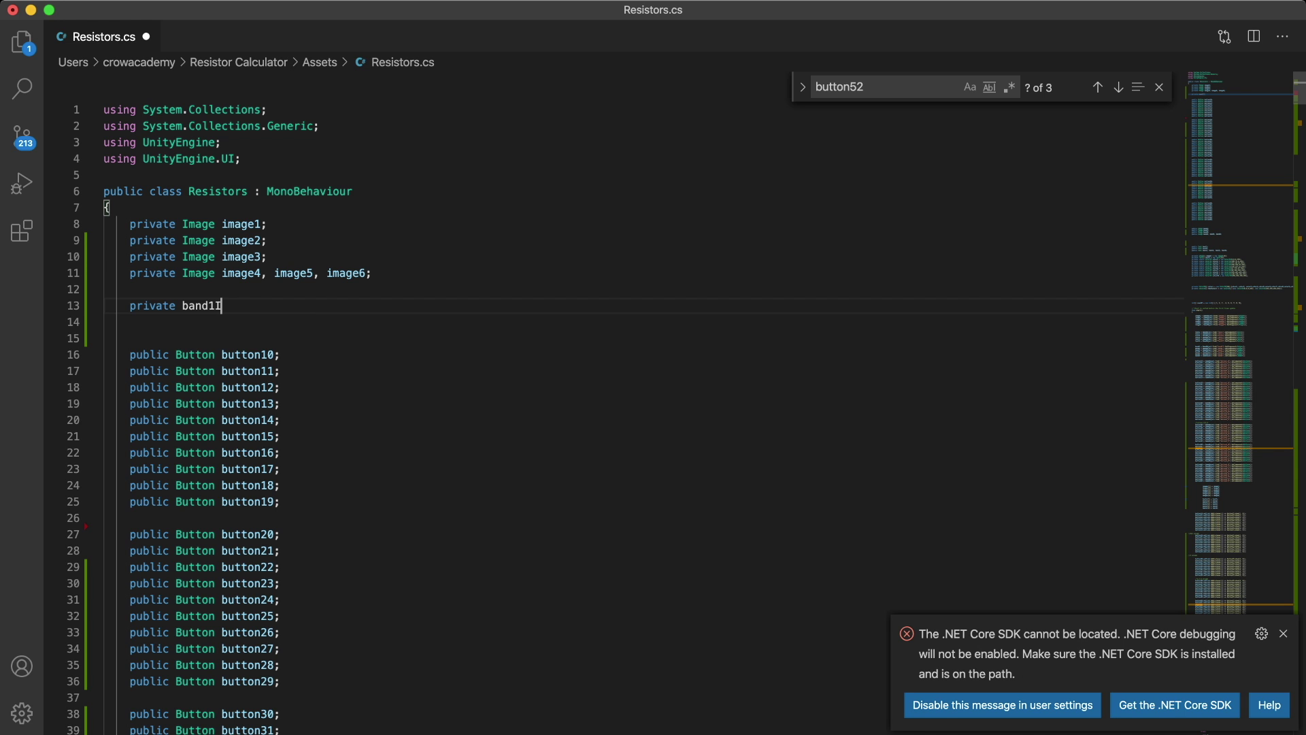
pyautogui.press('BackSpace')
pyautogui.press('BackSpace')
pyautogui.press('BackSpace')
pyautogui.write('band1I, band2I, band3I, band3')
pyautogui.press('BackSpace')
pyautogui.write('4I, band5I, band6;')
pyautogui.press('Return')
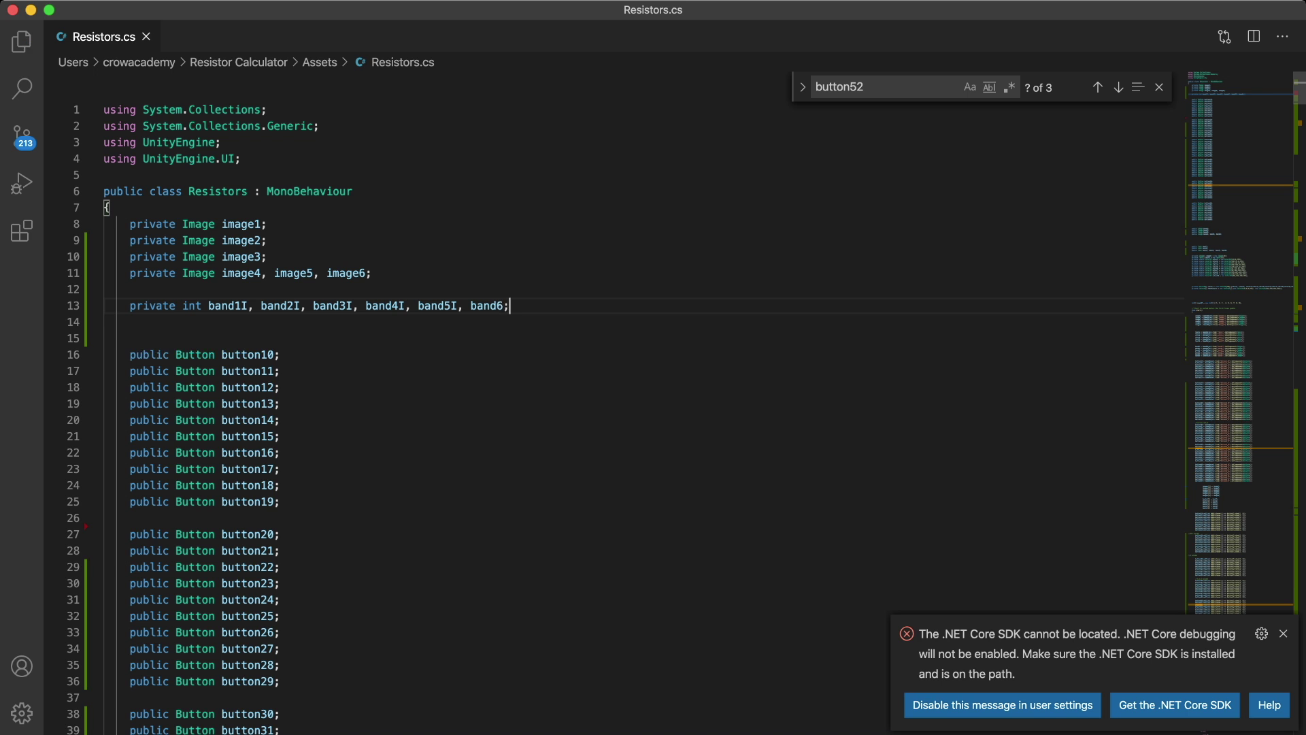
# Add lines setting band1I through band5I and band6 to 0, then save
pyautogui.write('band1I=0;')
pyautogui.press('Return')
pyautogui.write('band')
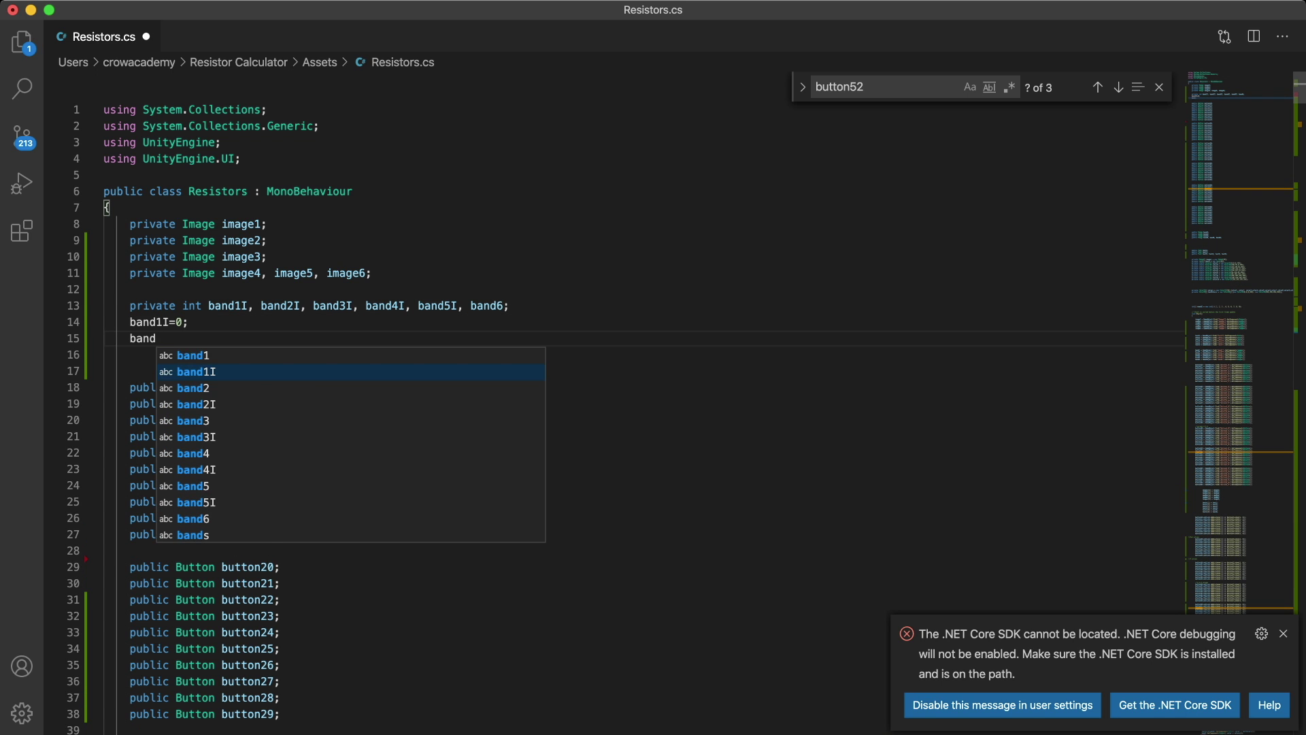
pyautogui.write('2I=0;')
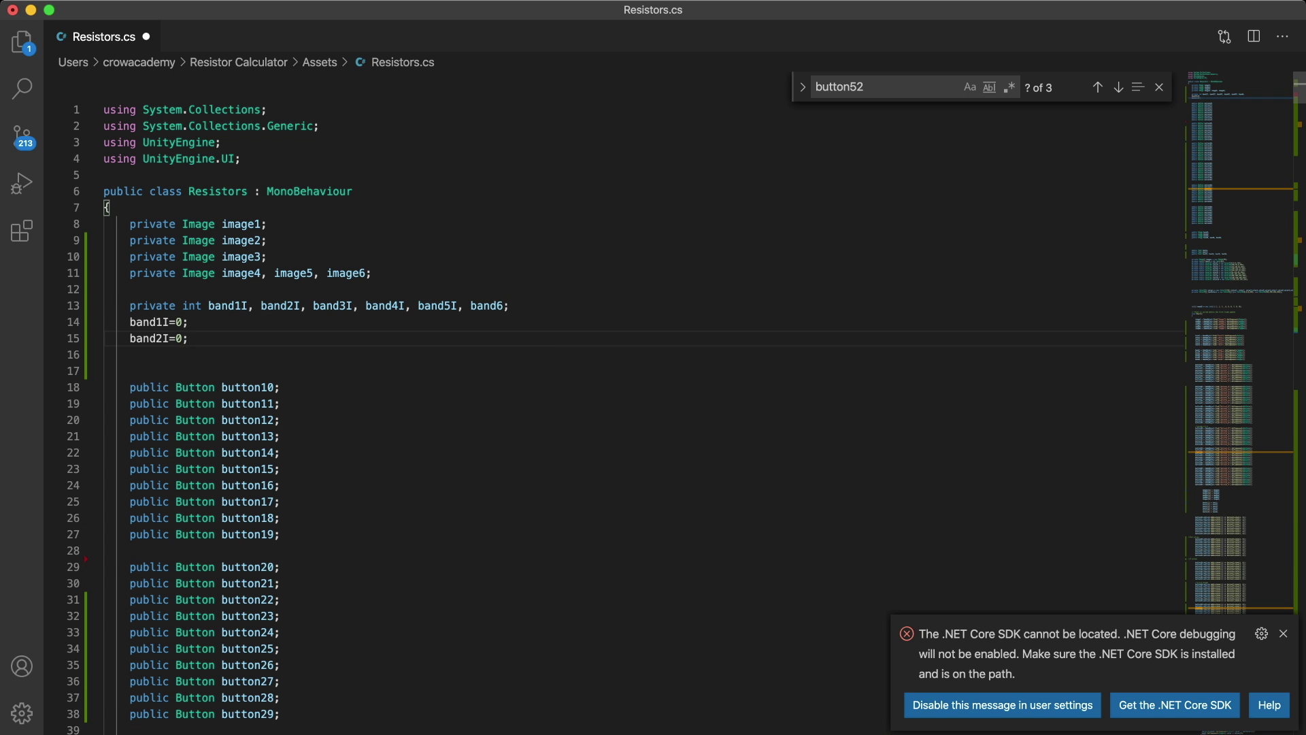
pyautogui.press('Return')
pyautogui.write('band3I=0;')
pyautogui.press('Return')
pyautogui.write('band4I = 0;')
pyautogui.click(169, 355)
pyautogui.click(169, 338)
pyautogui.click(168, 322)
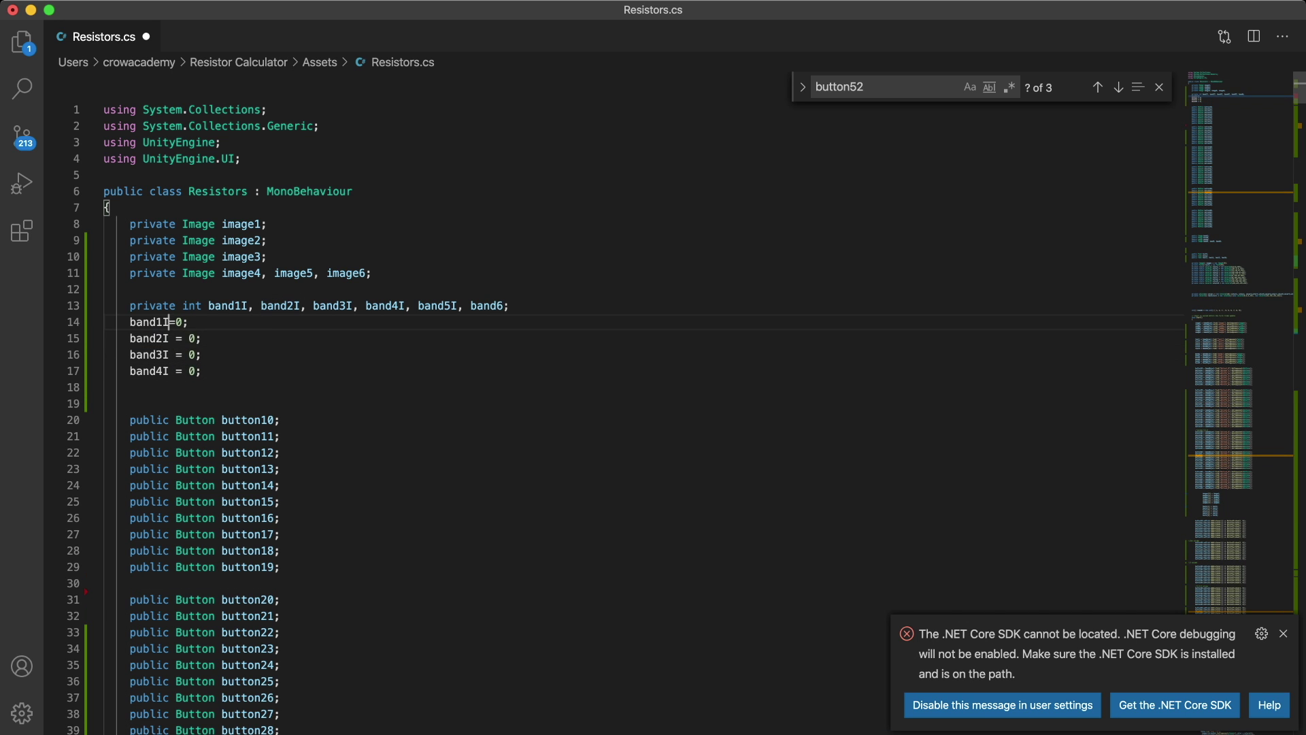
pyautogui.write('band5I = 0;')
pyautogui.press('Return')
pyautogui.write('band60;')
pyautogui.press('cmd+s')
pyautogui.scroll(-20, 613, 401)
# Add 'band1I = rowNo;' under the columnNo 1 check in ButtonClicked
pyautogui.scroll(-20, 612, 402)
pyautogui.scroll(-20, 612, 402)
pyautogui.scroll(-15, 612, 401)
pyautogui.scroll(20, 613, 401)
pyautogui.scroll(20, 612, 401)
pyautogui.scroll(-13, 146, 340)
pyautogui.scroll(-19, 147, 339)
pyautogui.scroll(-20, 146, 339)
pyautogui.click(146, 340)
pyautogui.click(271, 274)
pyautogui.press('Return')
pyautogui.press('Return')
pyautogui.press('Return')
pyautogui.write('band1I = rowNo;')
# Change the Debug.Log message to print band1I, move it under the assignment, and copy both lines
pyautogui.moveTo(228, 355); pyautogui.dragTo(332, 355)
pyautogui.doubleClick(123, 307)
pyautogui.hotkey('ctrl', 'c')
pyautogui.moveTo(227, 356); pyautogui.dragTo(374, 356)
pyautogui.hotkey('ctrl', 'v')
pyautogui.press('BackSpace')
pyautogui.press('Left')
pyautogui.press('Left')
pyautogui.write(':')
pyautogui.press('BackSpace')
pyautogui.hotkey('shift', 'Home')
pyautogui.hotkey('ctrl', 'x')
pyautogui.press('Up')
pyautogui.press('Up')
pyautogui.hotkey('ctrl', 'v')
pyautogui.hotkey('shift', 'Up')
pyautogui.hotkey('shift', 'Home')
pyautogui.hotkey('ctrl', 'c')
# Paste the band assignment and log lines into the columnNo 2 and 3 branches
pyautogui.scroll(-15, 612, 401)
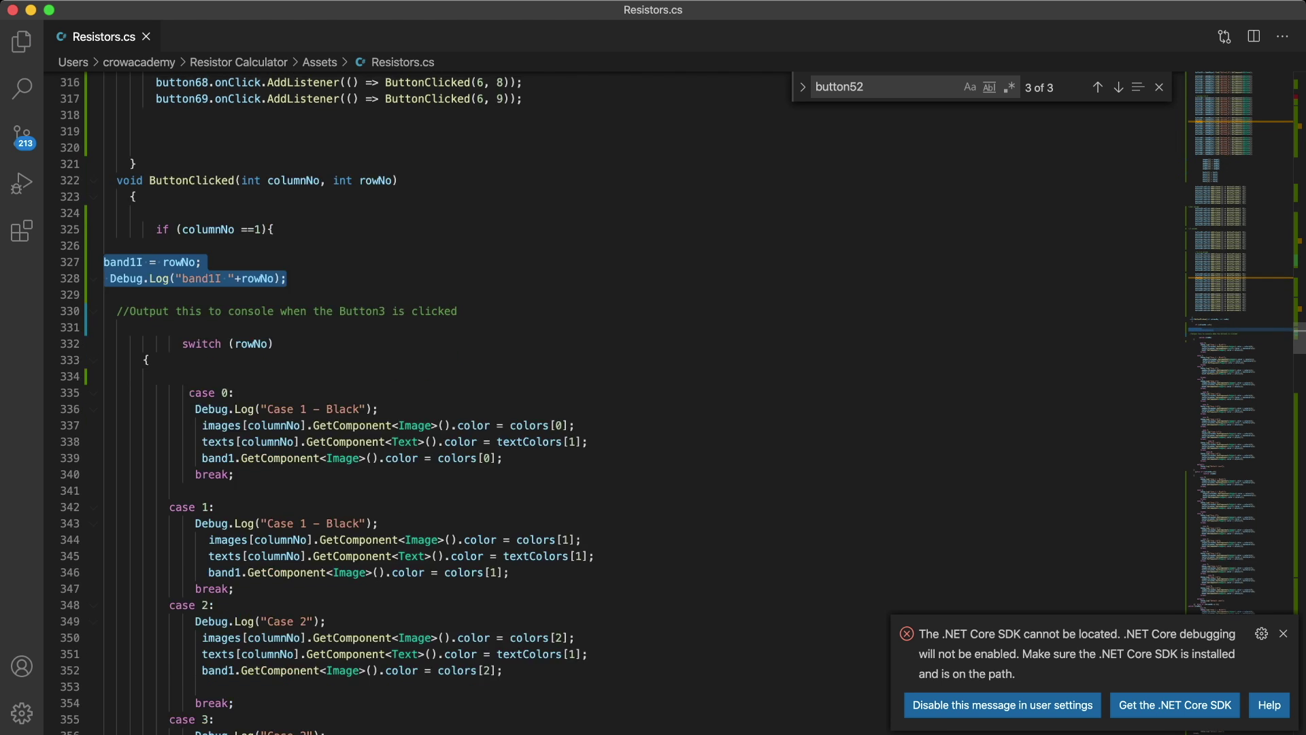
pyautogui.click(307, 328)
pyautogui.press('Return')
pyautogui.hotkey('ctrl', 'v')
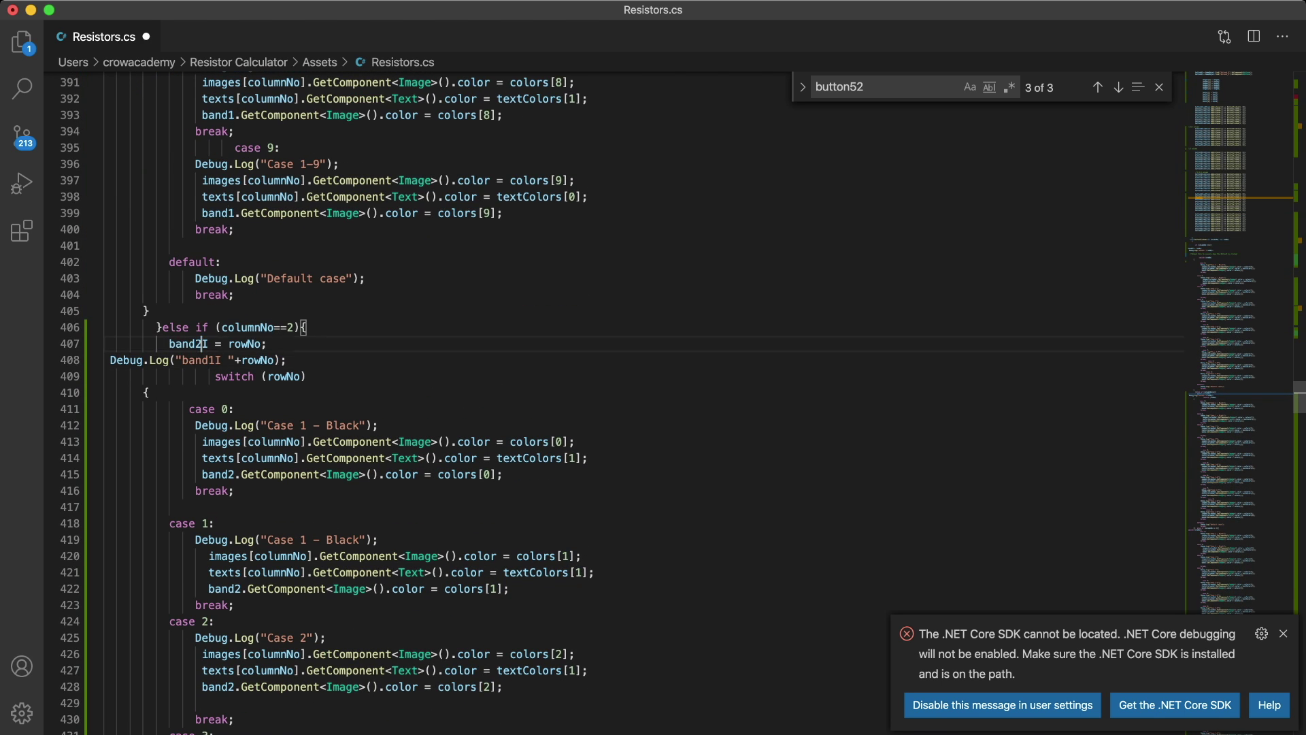
pyautogui.scroll(-15, 151, 282)
pyautogui.click(151, 282)
pyautogui.press('End')
pyautogui.press('Return')
pyautogui.hotkey('ctrl', 'v')
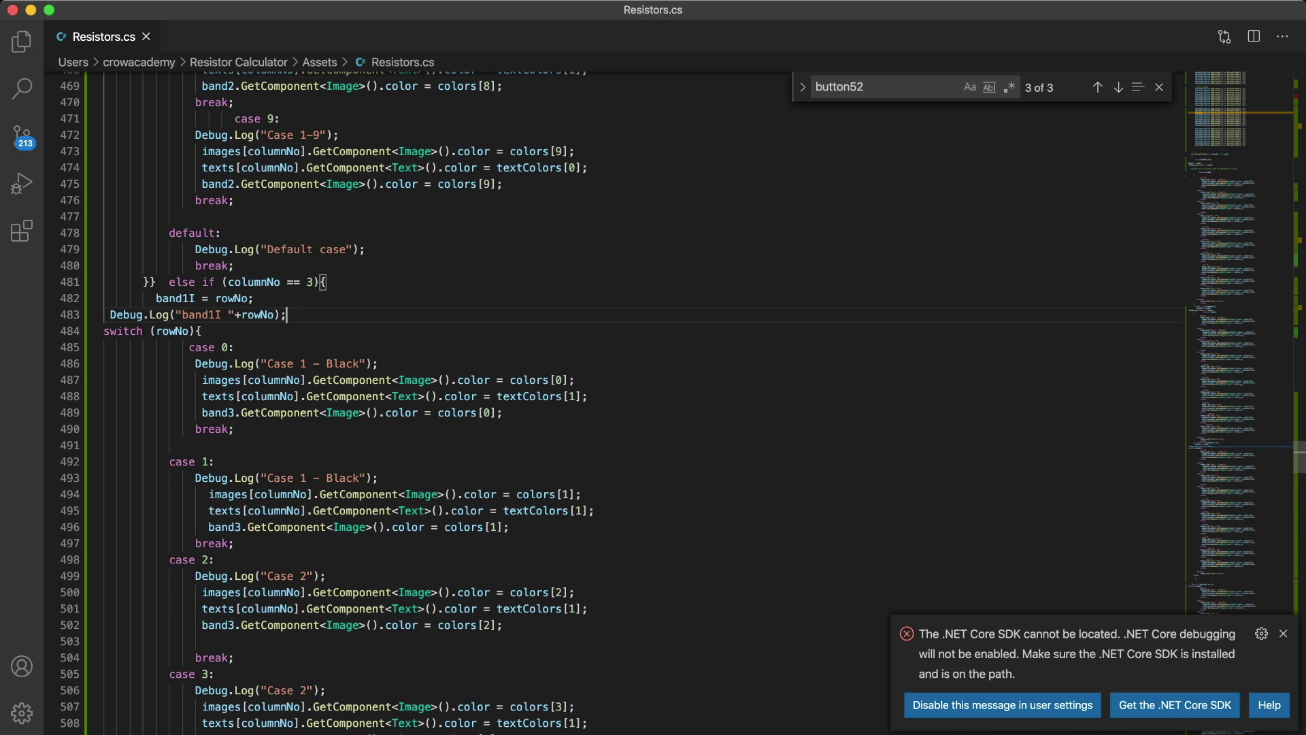
# Paste the lines into the columnNo 4 branch, rename them to band4I, and save
pyautogui.scroll(-15, 408, 340)
pyautogui.click(289, 240)
pyautogui.press('Return')
pyautogui.hotkey('ctrl', 'v')
pyautogui.click(175, 256)
pyautogui.press('BackSpace')
pyautogui.press('4')
pyautogui.hotkey('ctrl', 's')
pyautogui.scroll(-2, 213, 273)
pyautogui.doubleClick(202, 178)
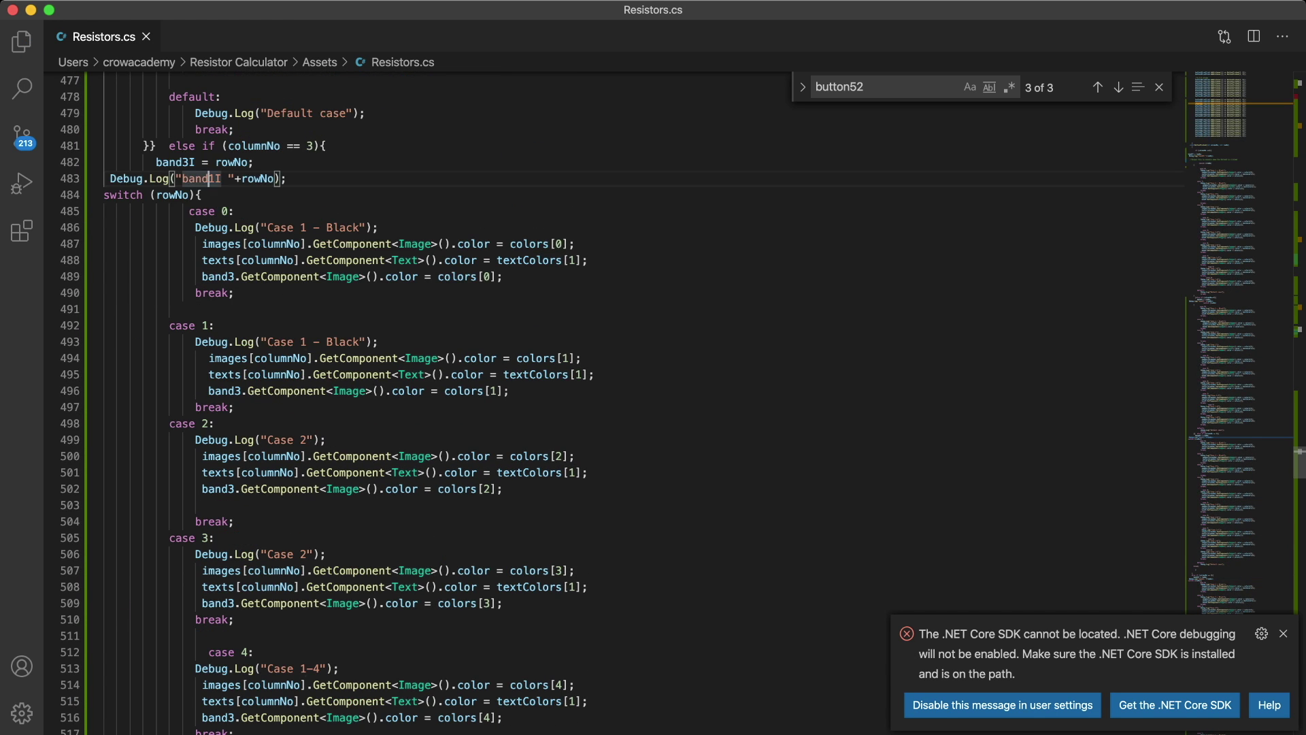
pyautogui.write('band4I')
pyautogui.scroll(-15, 202, 178)
pyautogui.scroll(4, 409, 340)
# Paste the lines into the columnNo 5 branch and rename them to band5I
pyautogui.click(289, 198)
pyautogui.press('Return')
pyautogui.hotkey('ctrl', 'v')
pyautogui.click(174, 215)
pyautogui.click(215, 231)
pyautogui.press('BackSpace')
pyautogui.press('5')
# Paste the lines into the columnNo 6 branch as band6I, save, and return to Unity
pyautogui.scroll(-15, 215, 231)
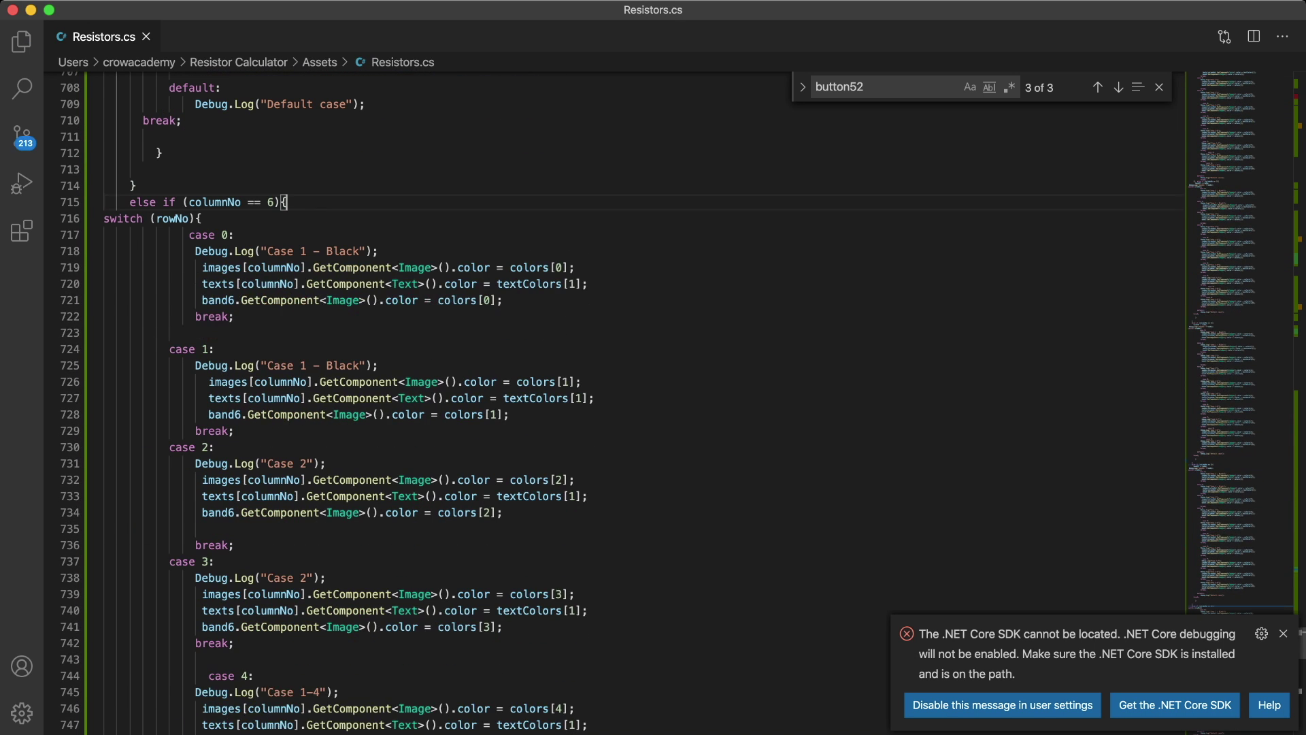
pyautogui.click(289, 202)
pyautogui.press('Return')
pyautogui.hotkey('ctrl', 'v')
pyautogui.click(175, 219)
pyautogui.press('BackSpace')
pyautogui.press('6')
pyautogui.press('cmd+s')
pyautogui.scroll(-10, 408, 401)
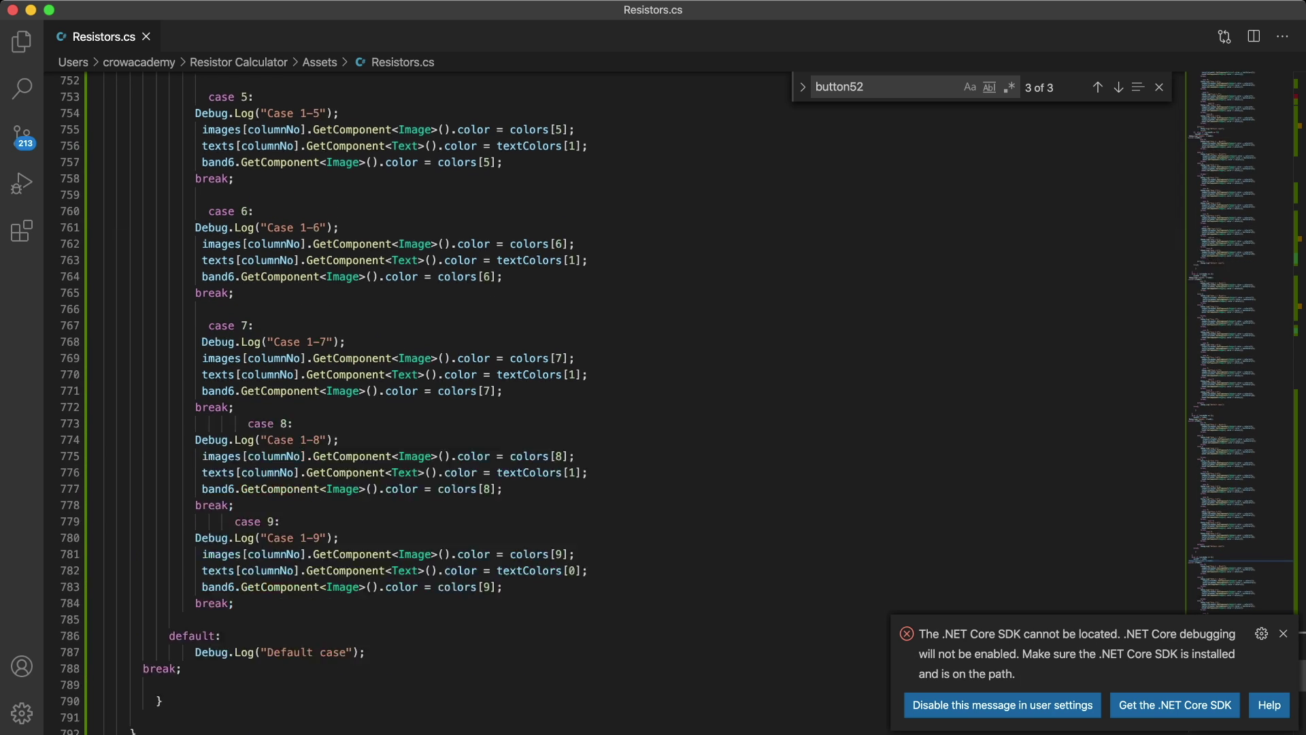
pyautogui.press('cmd+Tab')
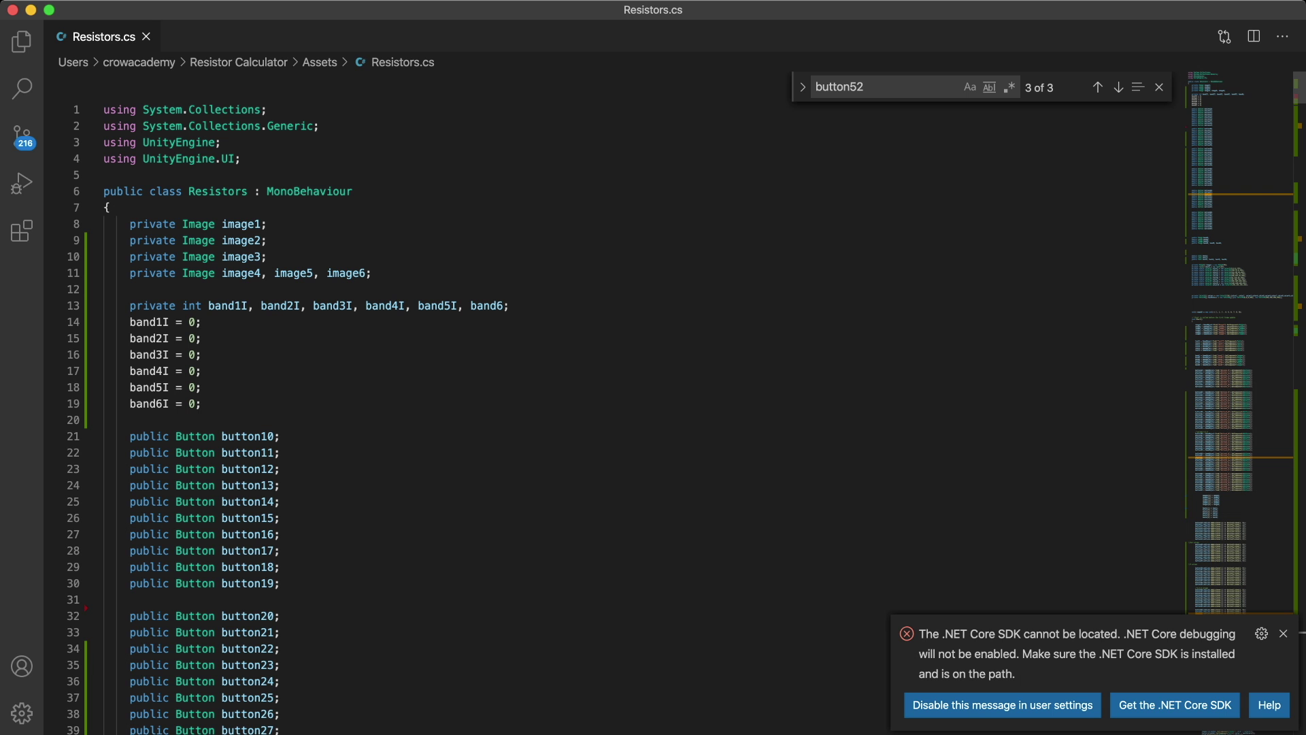
# Cut the six bandNI = 0 reset lines from the class body and paste them into Start()
pyautogui.doubleClick(149, 322)
pyautogui.press('BackSpace')
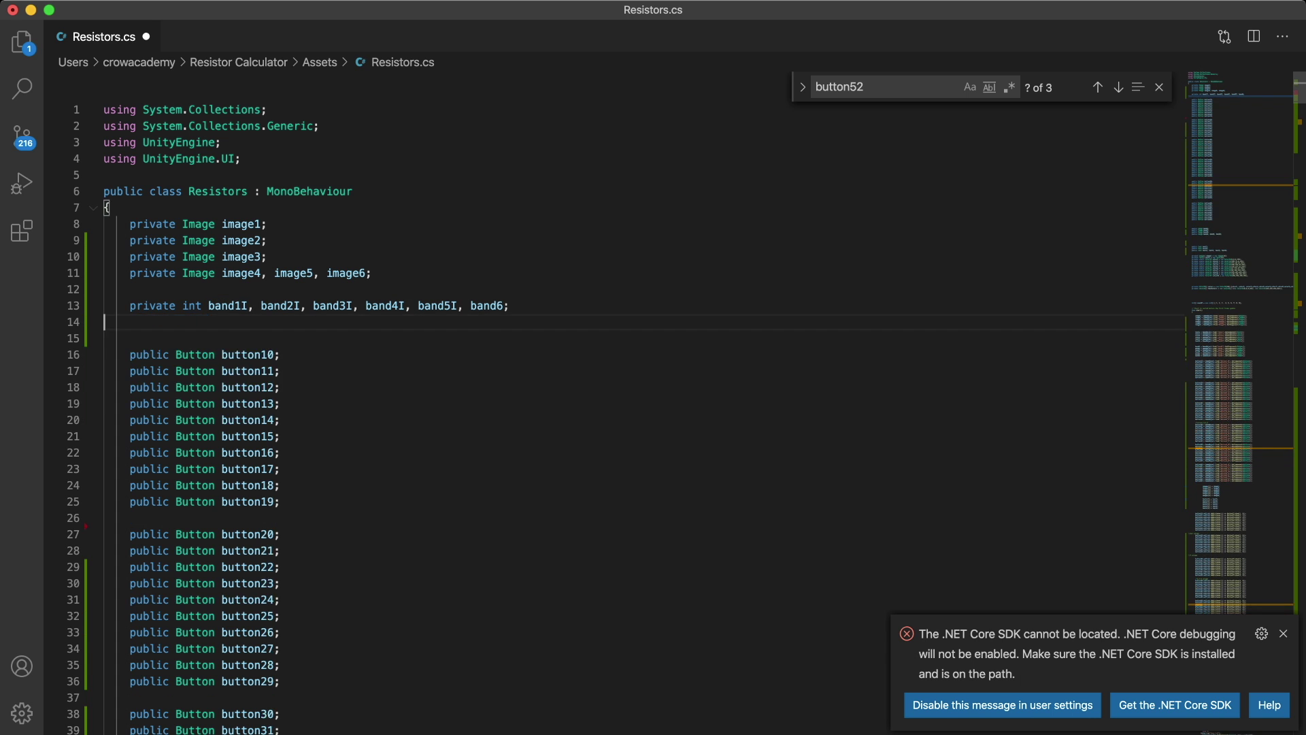
pyautogui.scroll(-20, 613, 408)
pyautogui.press('super+v')
# Indent each reset line inside Start() and save Resistors.cs
pyautogui.press('Up')
pyautogui.press('Up')
pyautogui.press('Up')
pyautogui.press('Home')
pyautogui.press('Tab')
pyautogui.press('Down')
pyautogui.press('Home')
pyautogui.press('Tab')
pyautogui.press('Down')
pyautogui.press('Home')
pyautogui.press('Tab')
pyautogui.press('Down')
pyautogui.press('Home')
pyautogui.press('Tab')
pyautogui.press('Down')
pyautogui.press('Home')
pyautogui.press('Tab')
pyautogui.press('super+s')
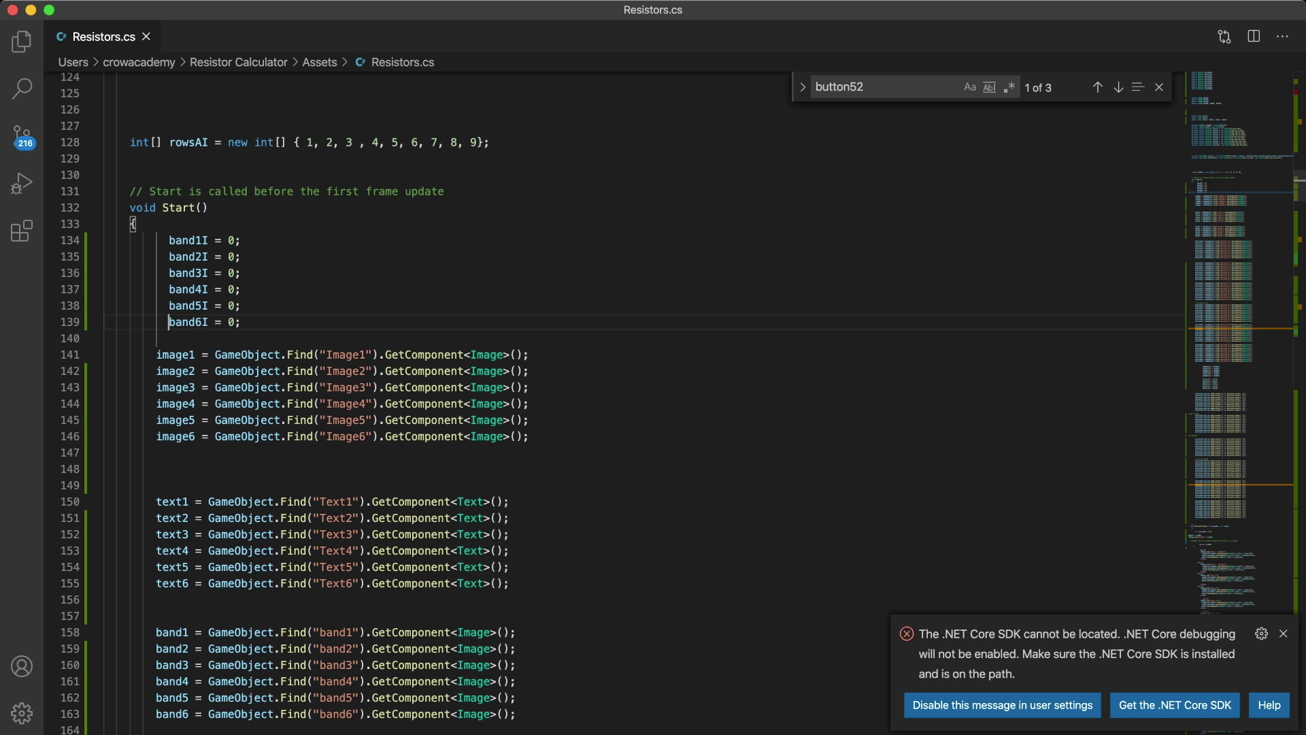
pyautogui.press('super+Tab')
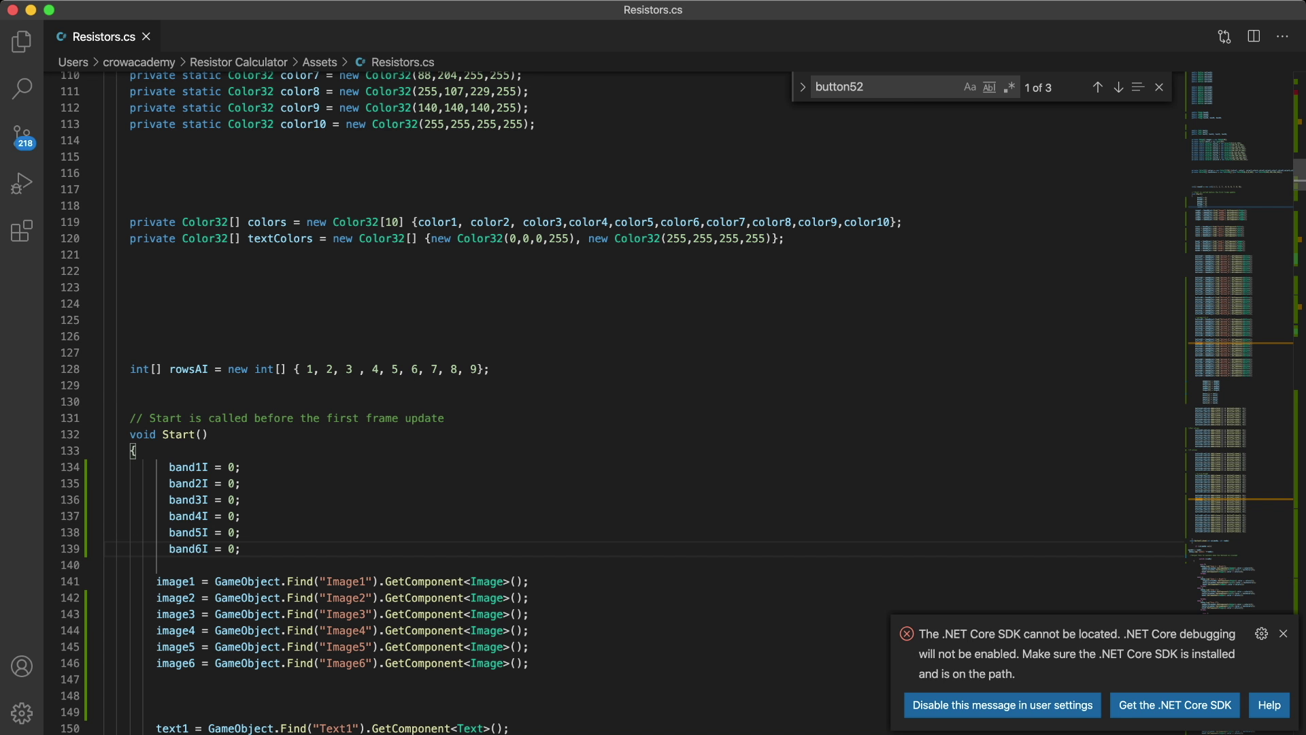
pyautogui.scroll(12, 613, 408)
pyautogui.scroll(11, 612, 408)
pyautogui.scroll(13, 613, 408)
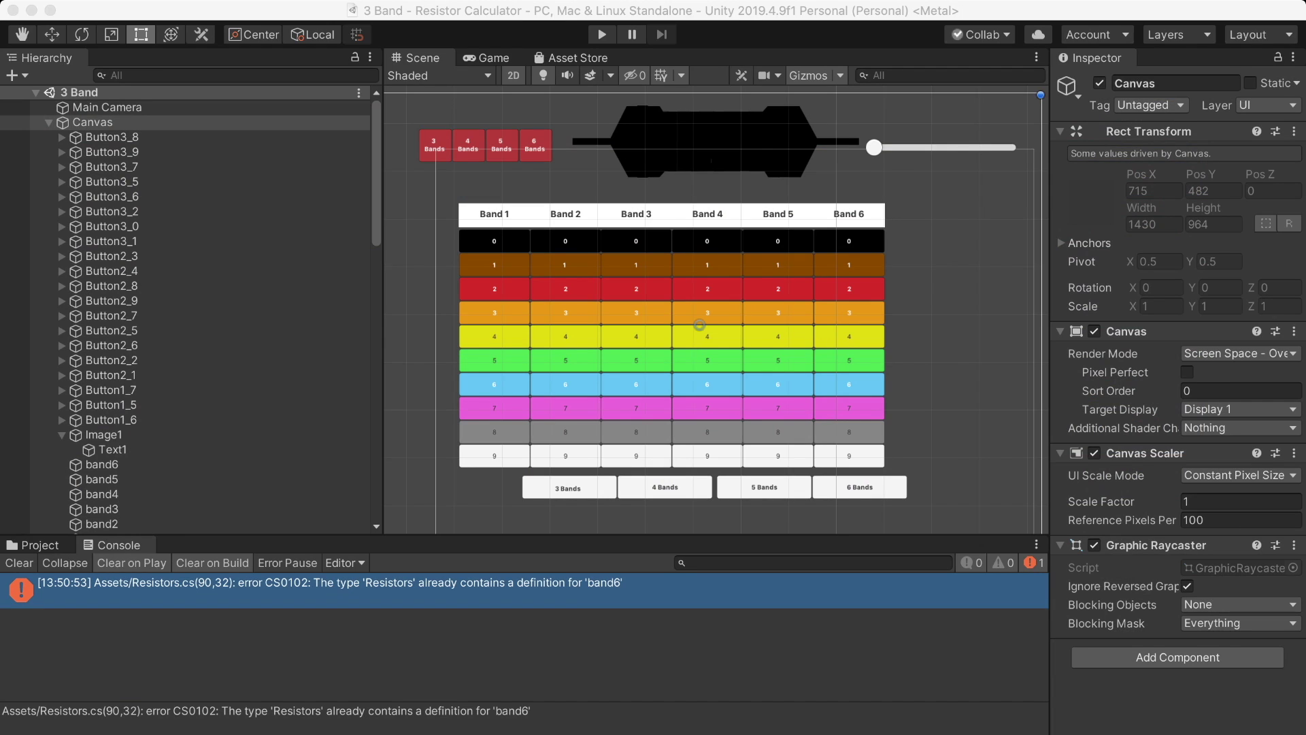
# Play-test the band buttons with Cmd+P, stop, and select the Band 4 New Text label
pyautogui.press('super+p')
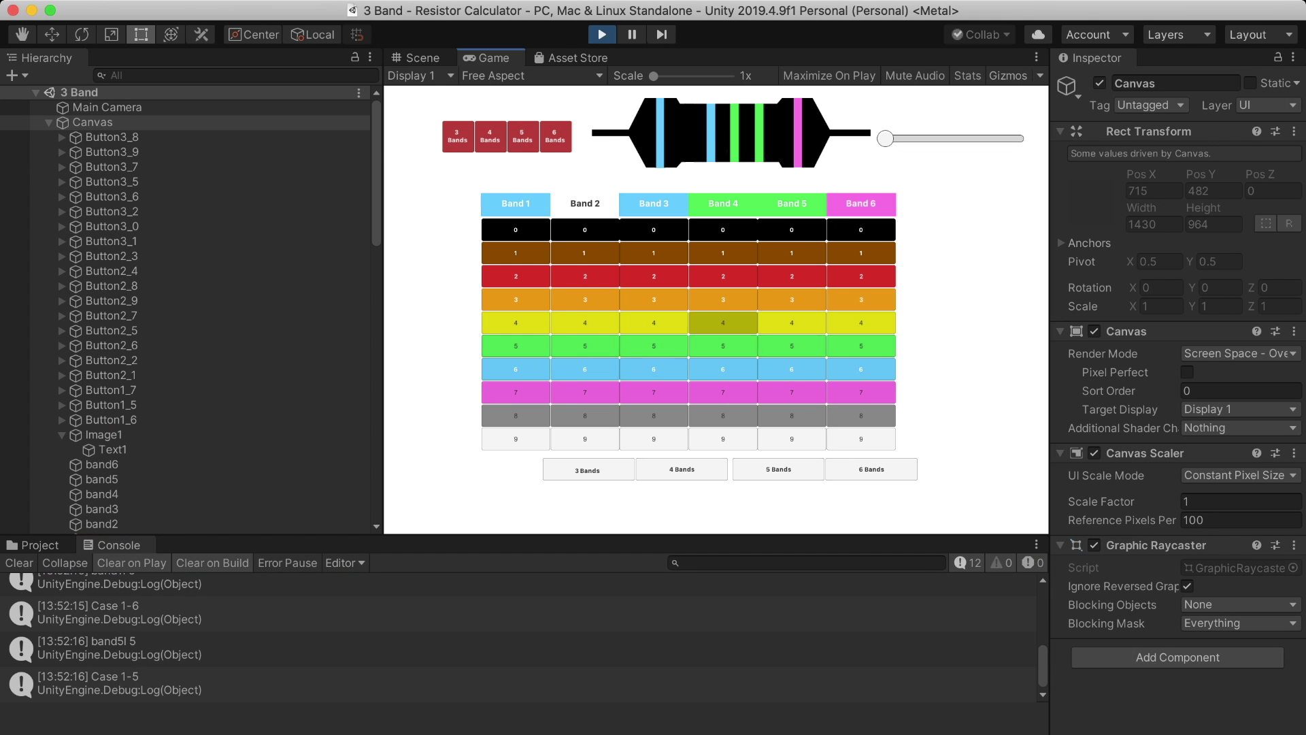
pyautogui.press('super+p')
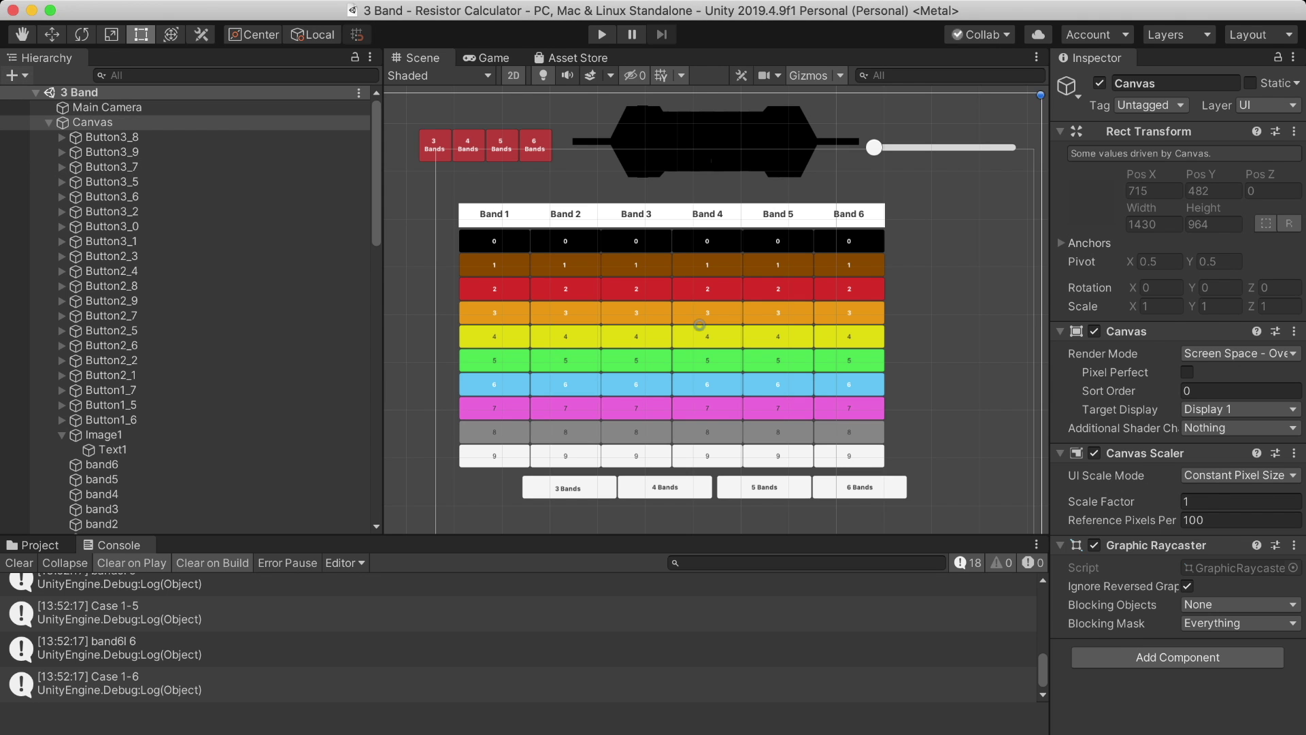
pyautogui.click(706, 316)
# Move the label above the slider, set font size 33, and enter text '333k Ω'
pyautogui.moveTo(715, 310); pyautogui.dragTo(945, 123)
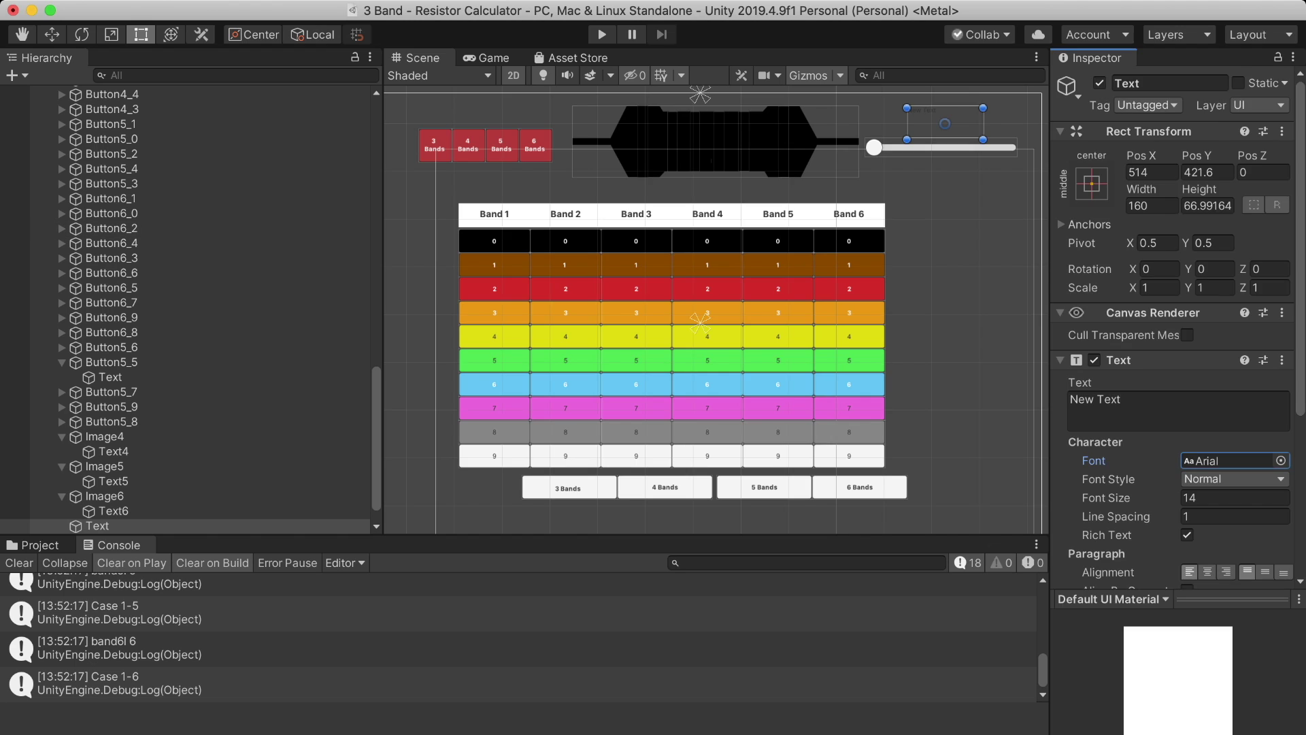
pyautogui.click(1234, 497)
pyautogui.write('33')
pyautogui.click(1178, 411)
pyautogui.write('333k')
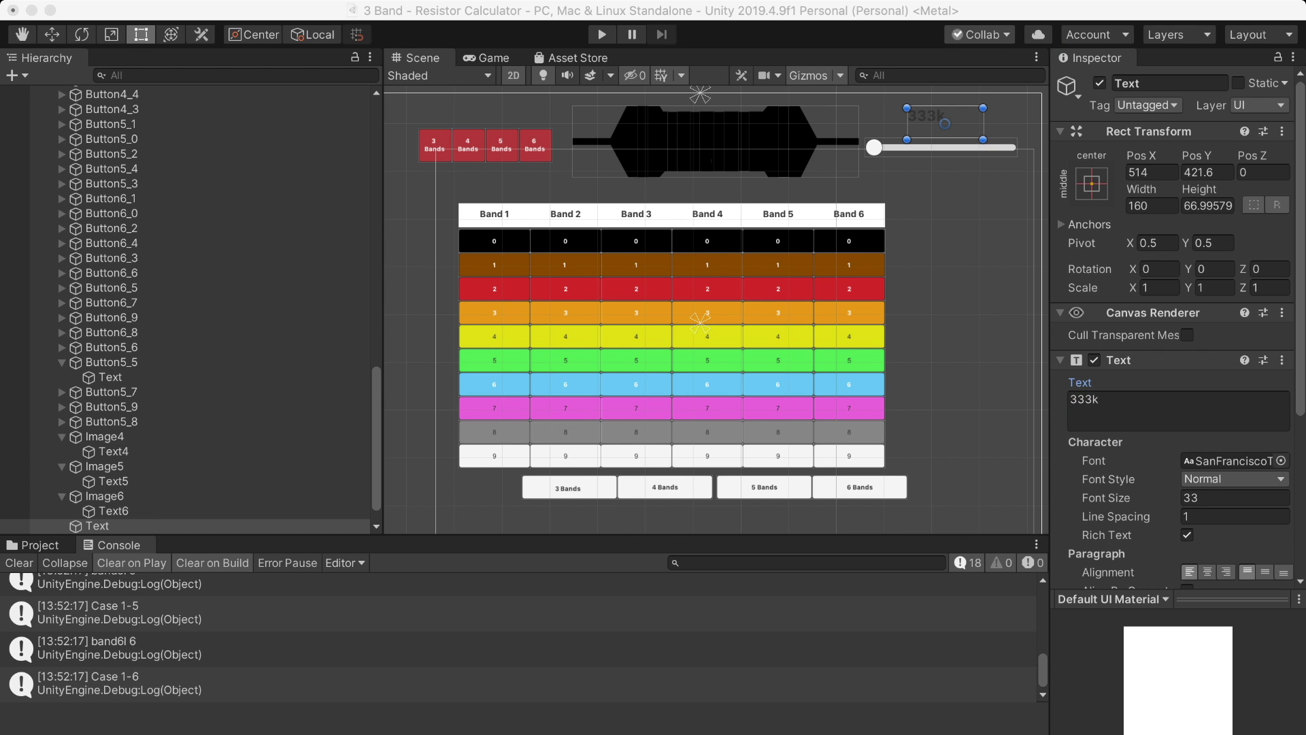
pyautogui.write(' Ω')
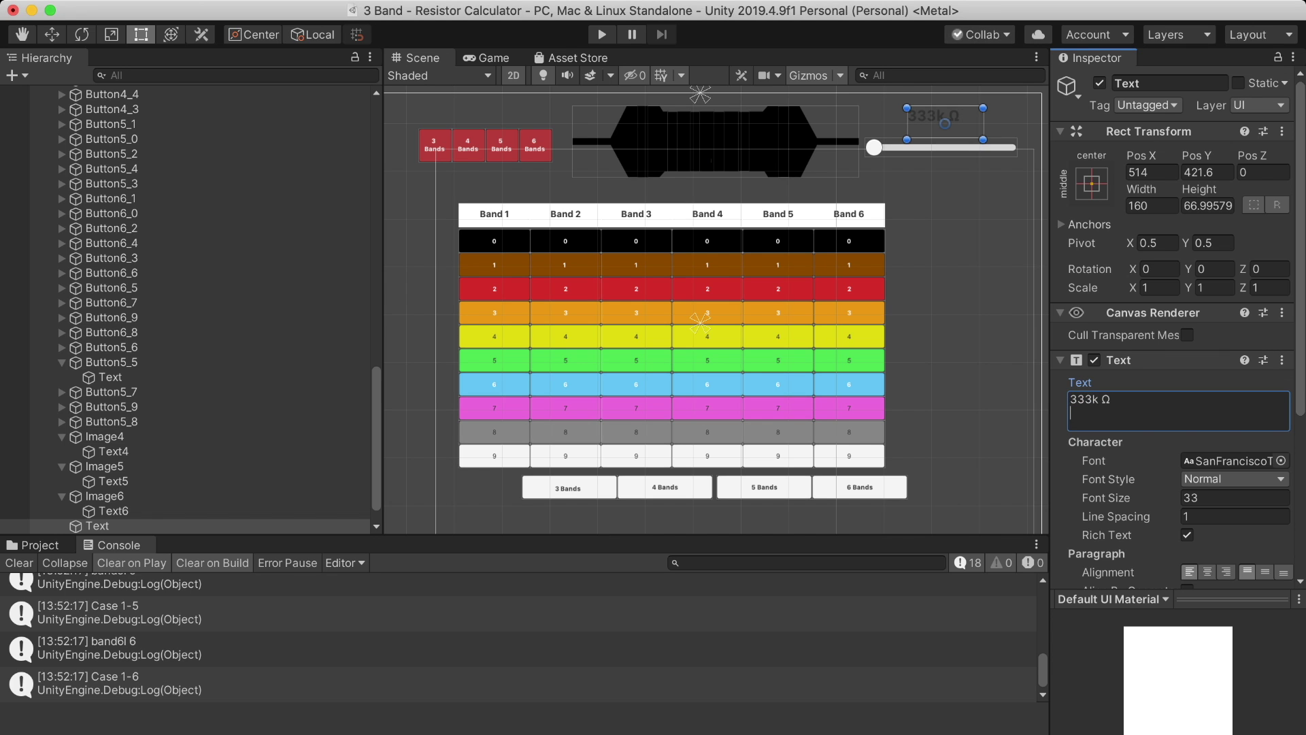
pyautogui.moveTo(945, 139); pyautogui.dragTo(945, 123)
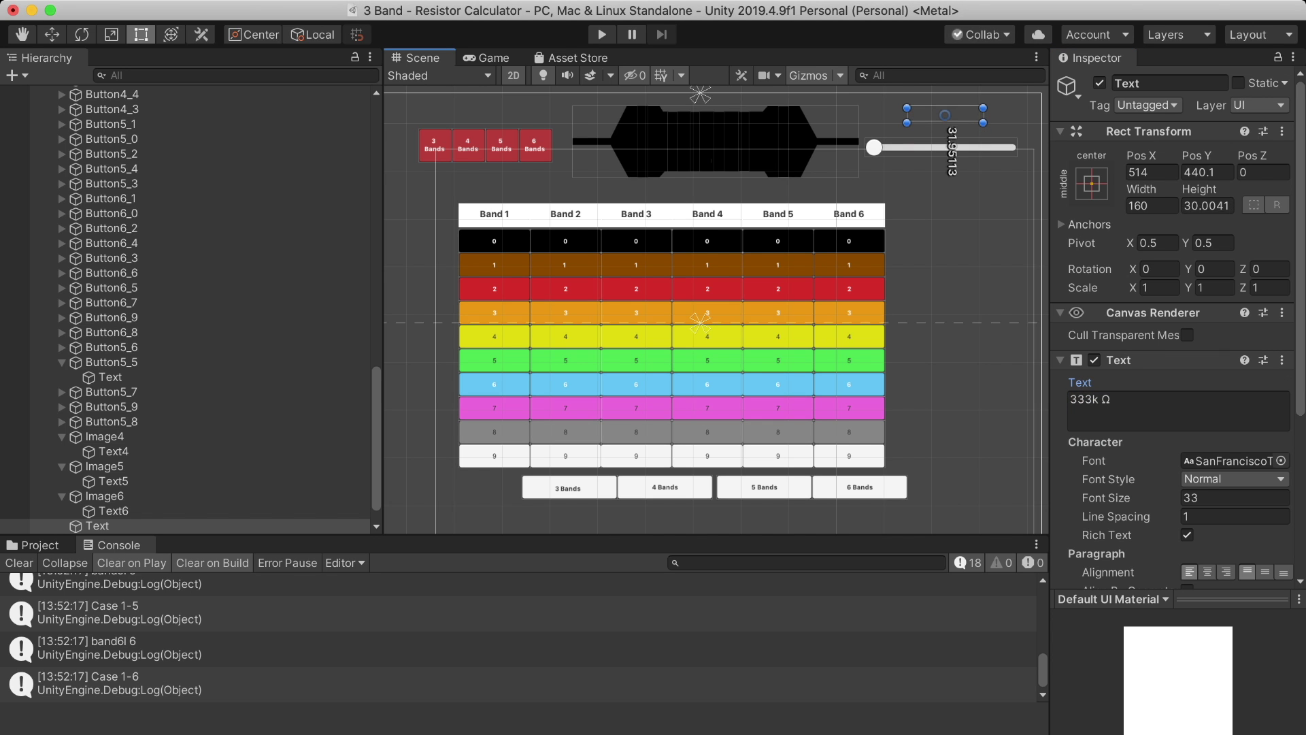
# Make the label Bold and extend its text to '333k Ω 15ppm/k'
pyautogui.click(1234, 479)
pyautogui.click(1235, 491)
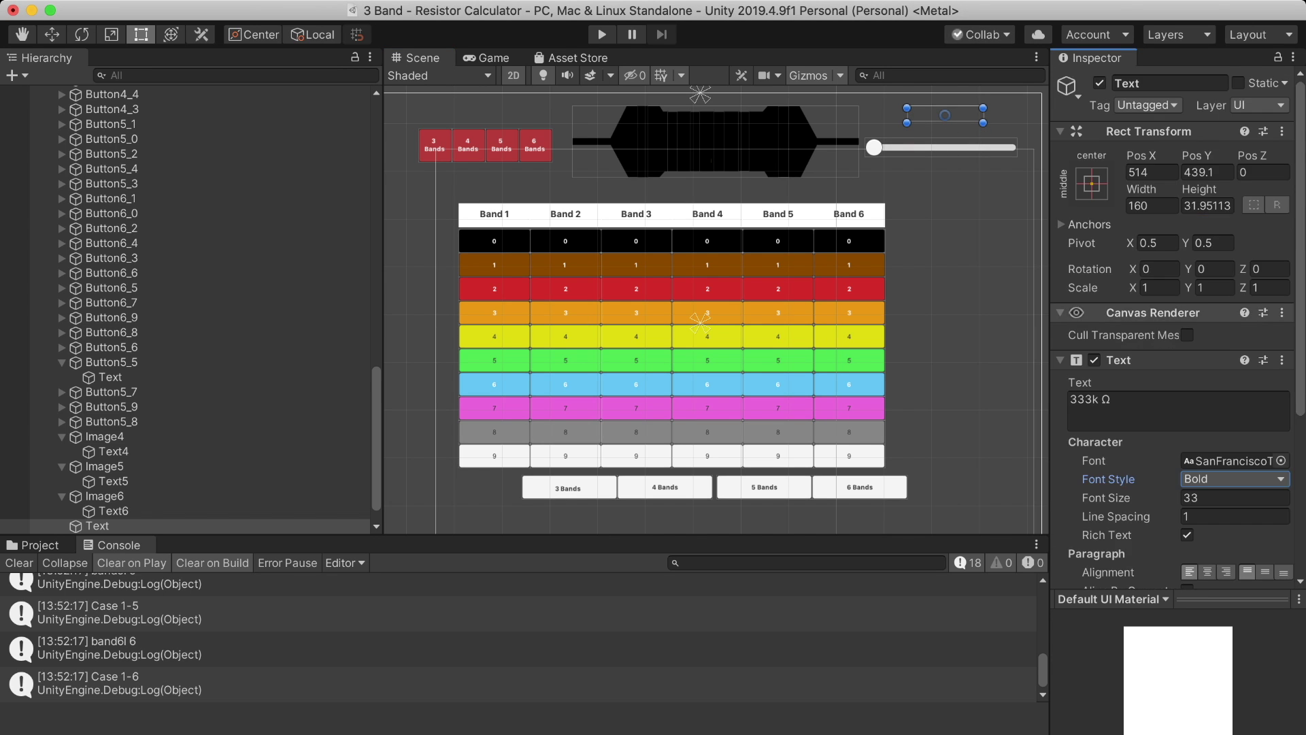
pyautogui.scroll(-5, 1173, 326)
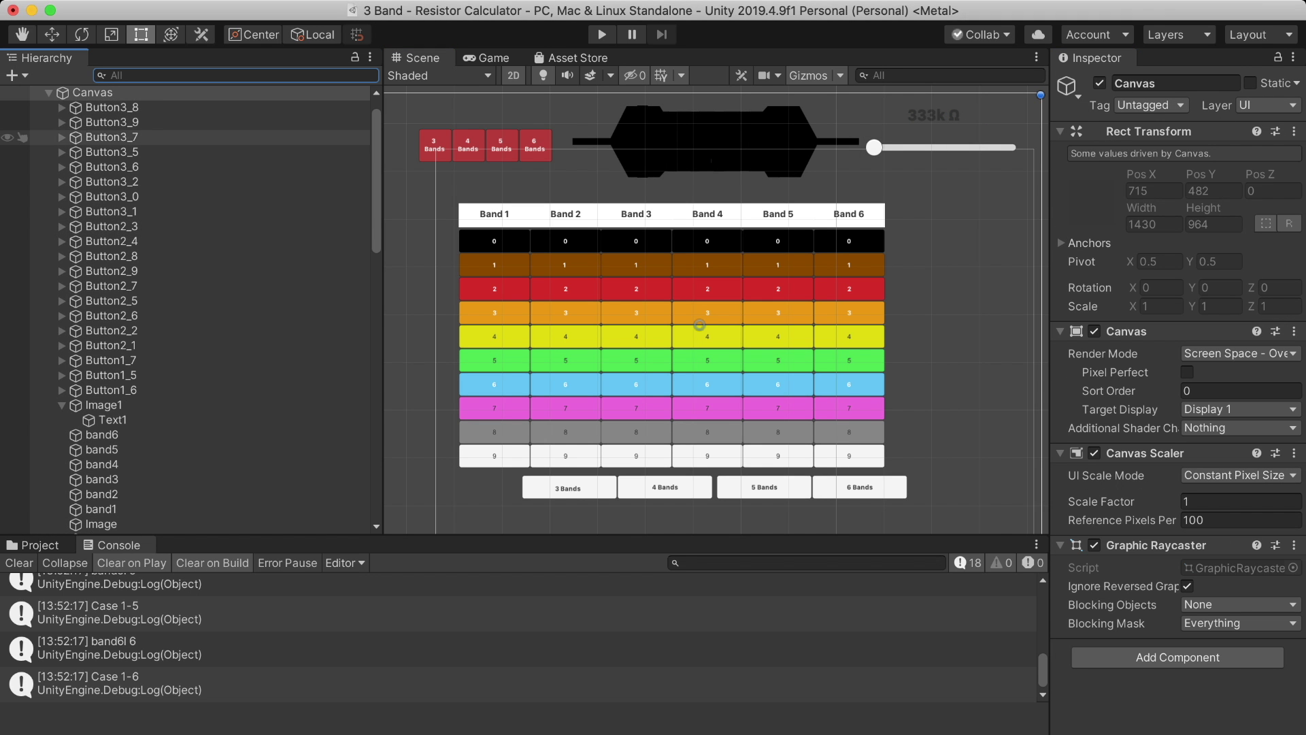
pyautogui.scroll(1, 184, 306)
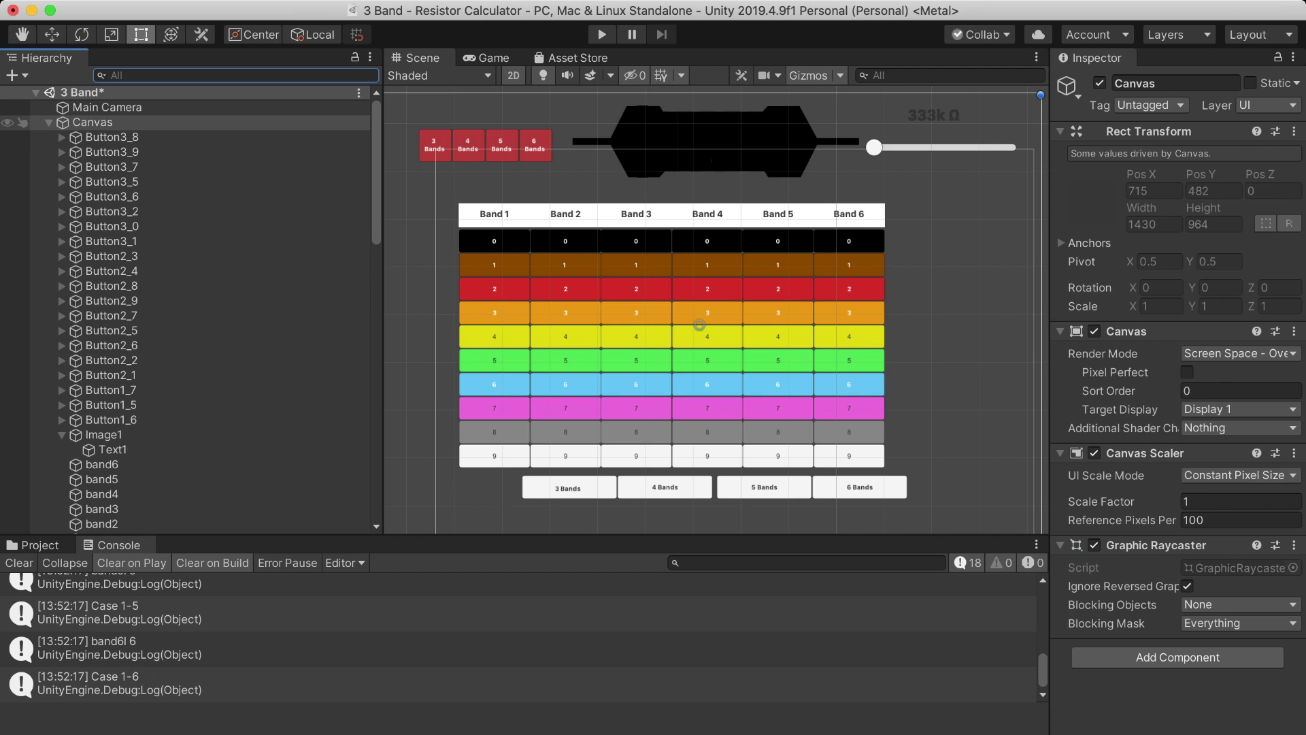
pyautogui.click(947, 117)
pyautogui.click(1177, 412)
pyautogui.write('15ppm/k')
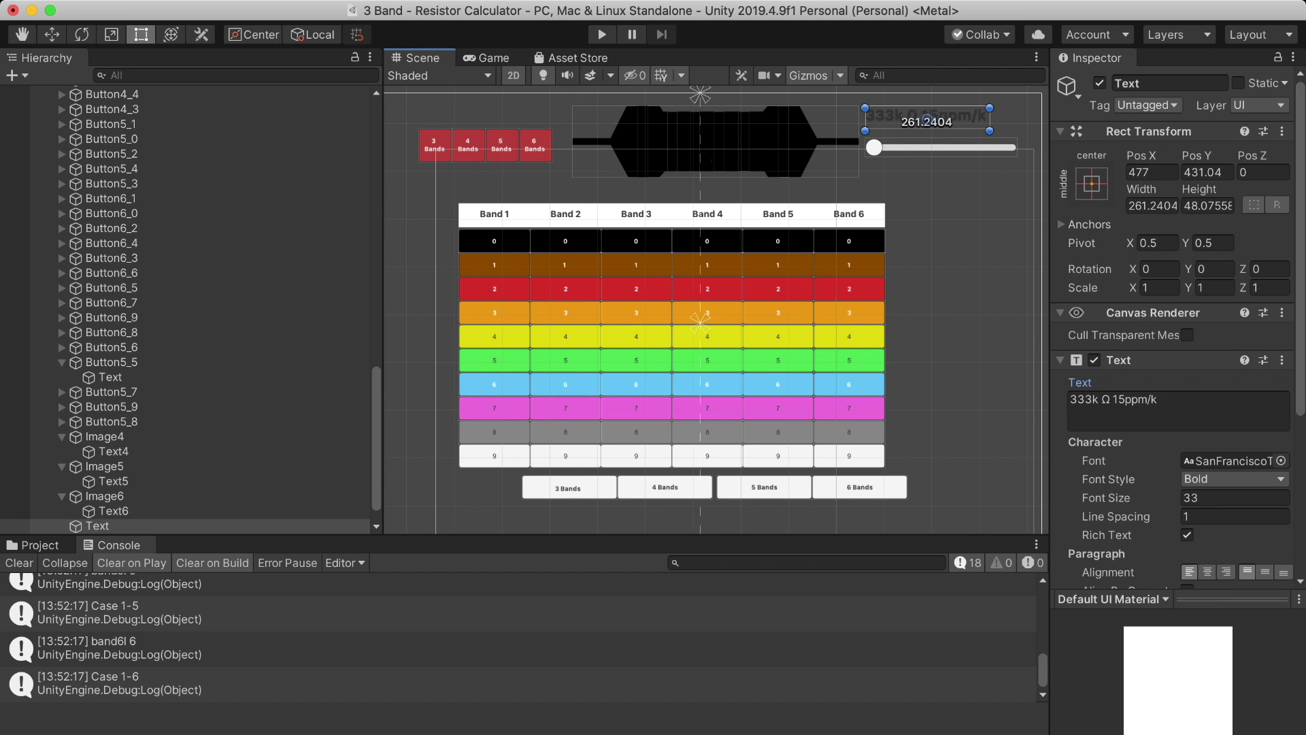
pyautogui.click(92, 93)
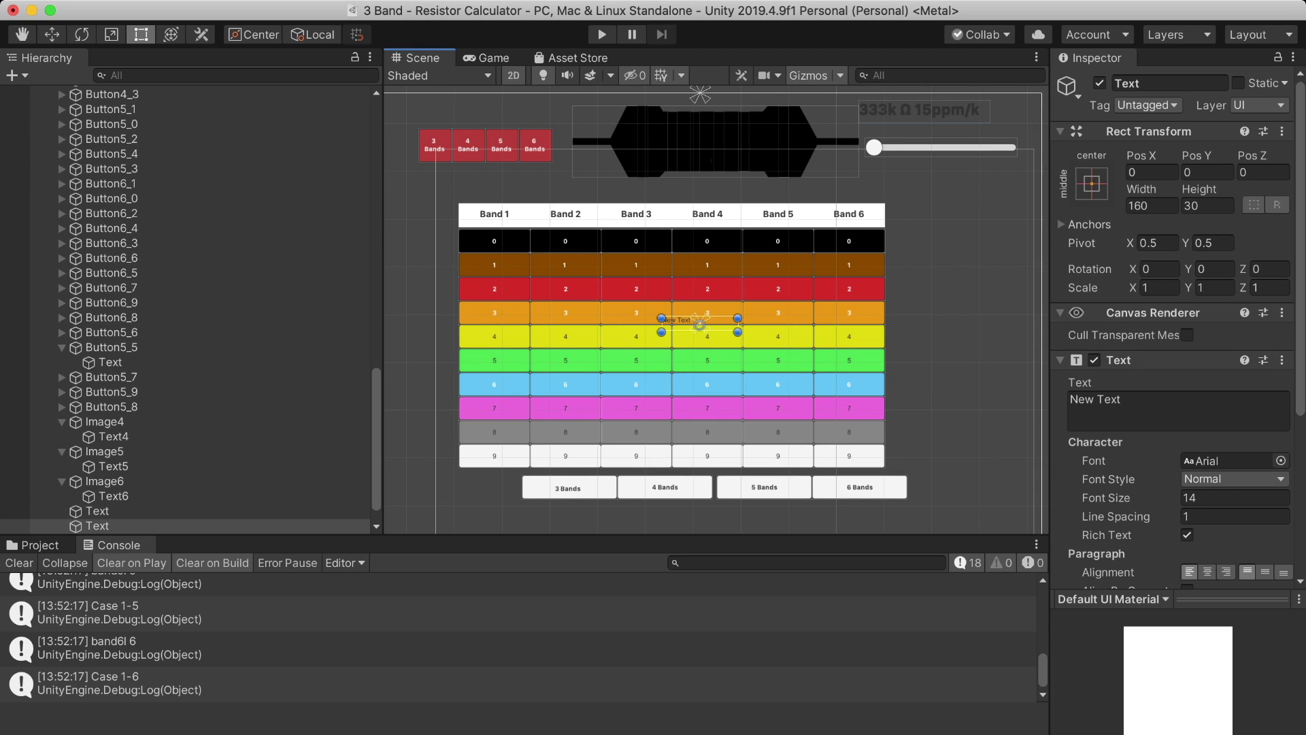
# Place a size-20 label under the first reading '± 1% (3.67k -333.33k Ω )', then enter Play mode
pyautogui.moveTo(700, 324); pyautogui.dragTo(923, 132)
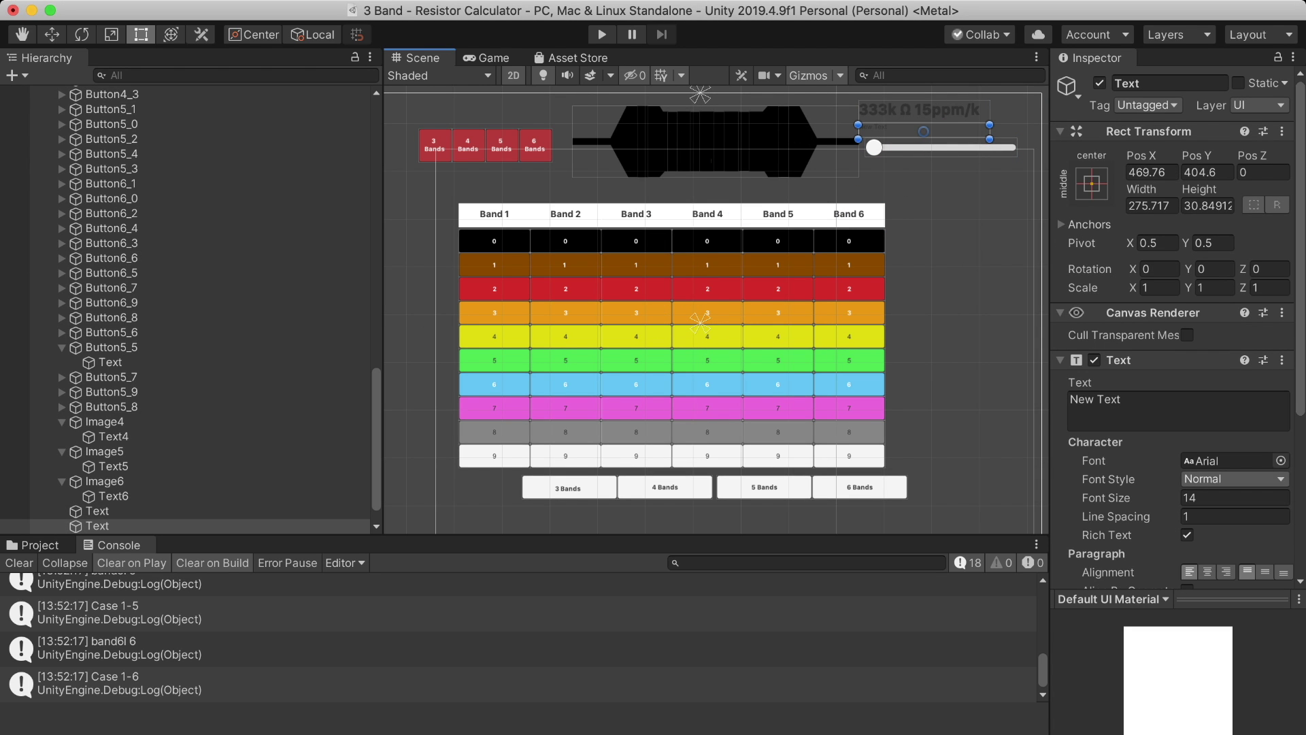
pyautogui.write('20')
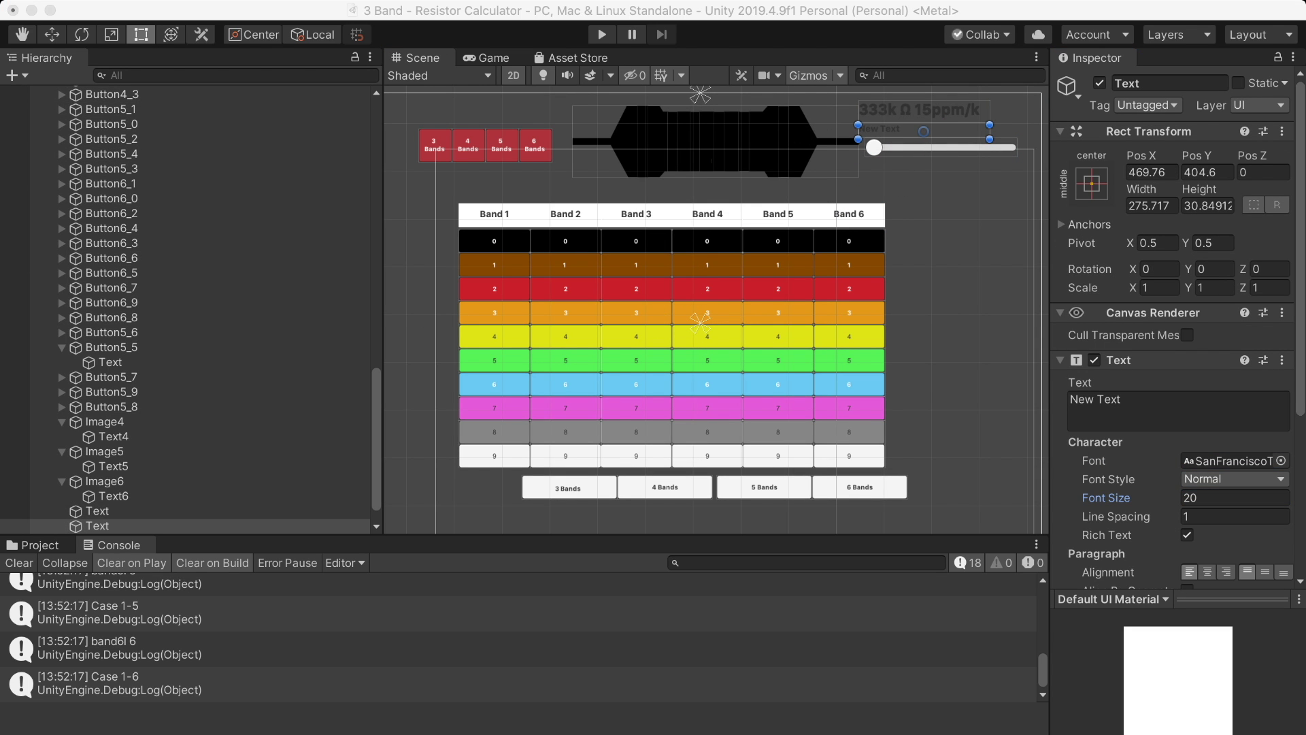
pyautogui.click(1177, 408)
pyautogui.write('± 1% (32')
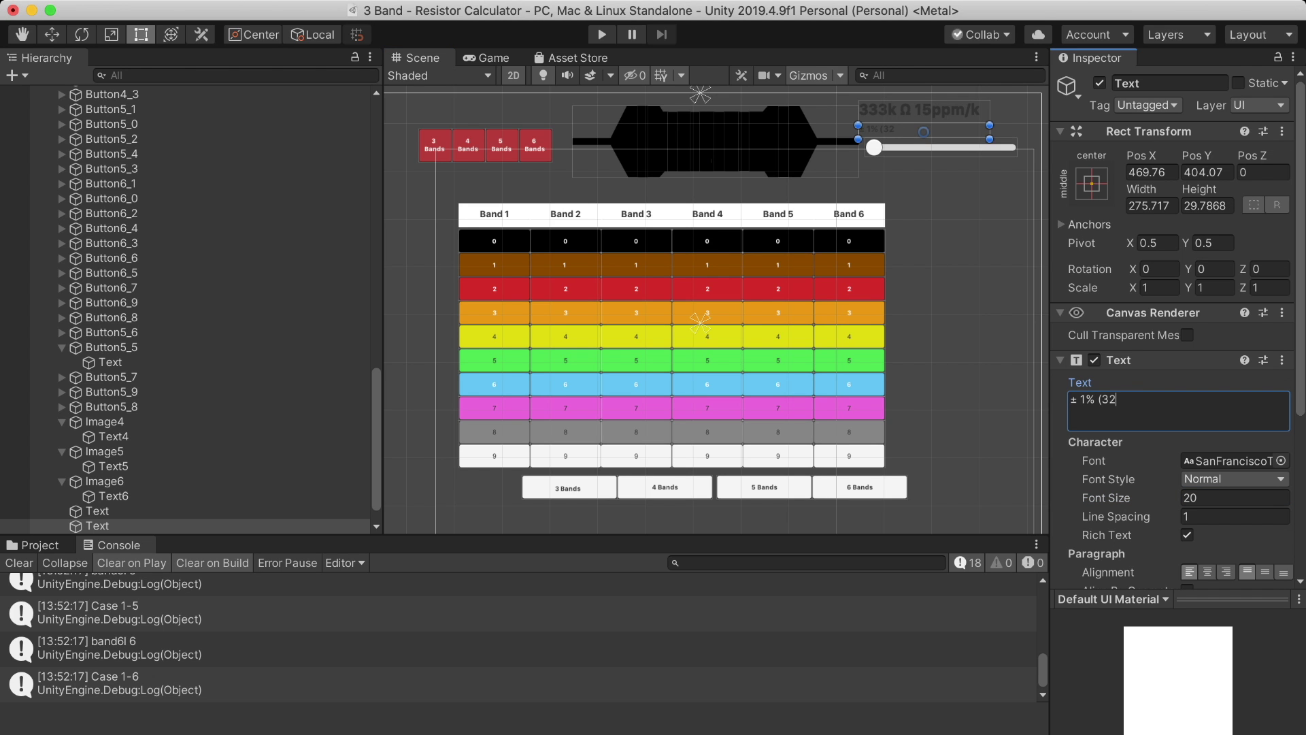
pyautogui.write('3.67k -333.33k')
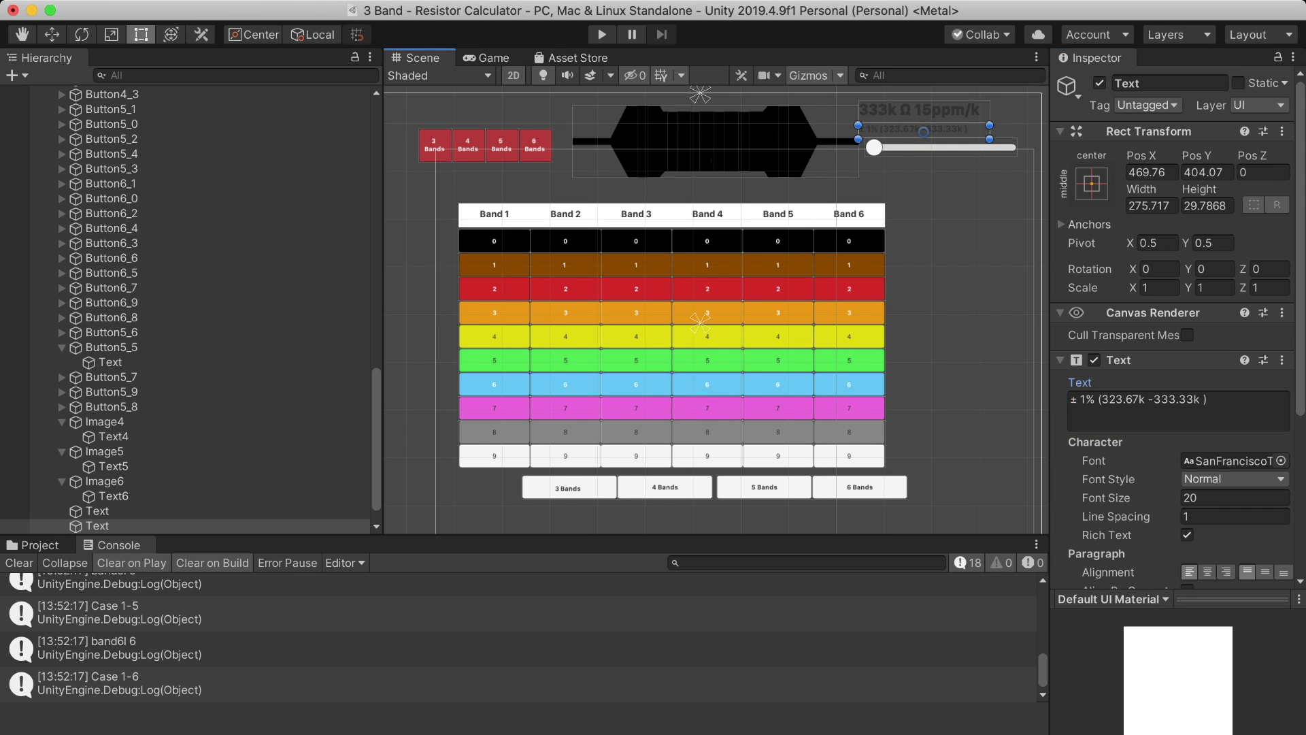
pyautogui.write(' Ω )')
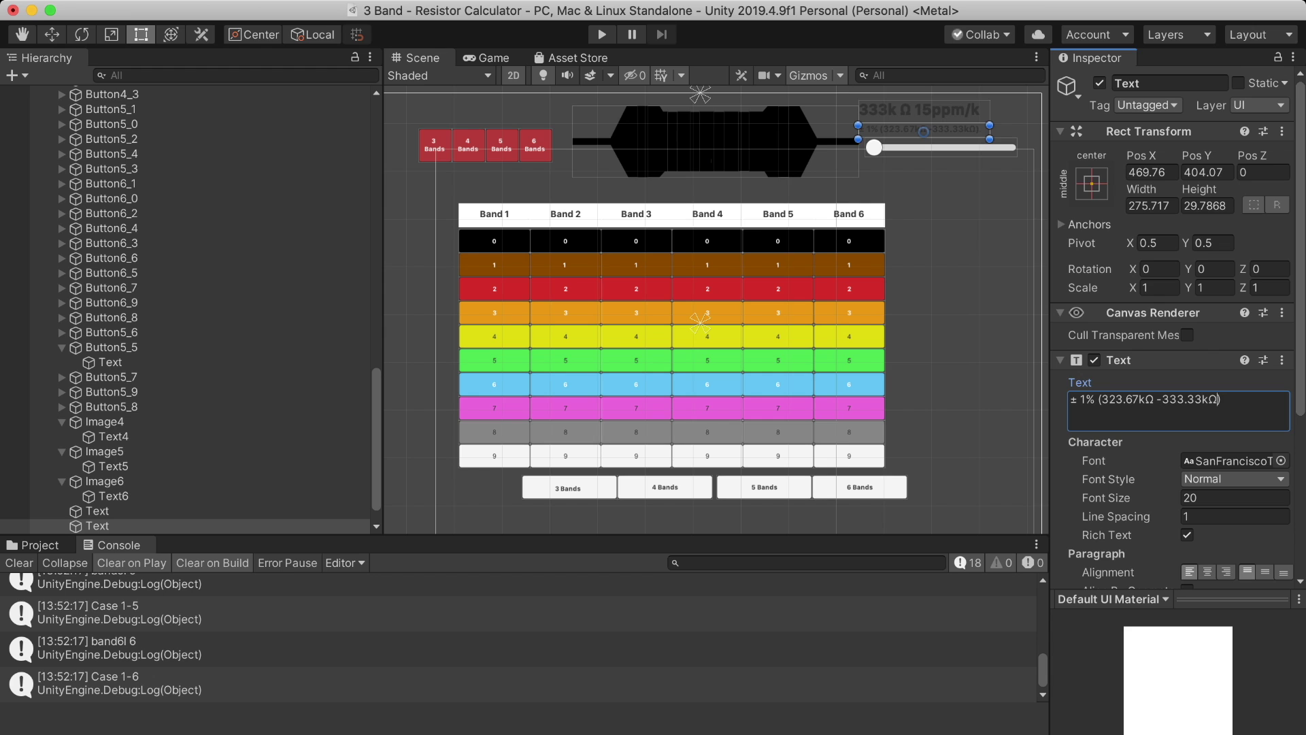
pyautogui.hotkey('ctrl', 'p')
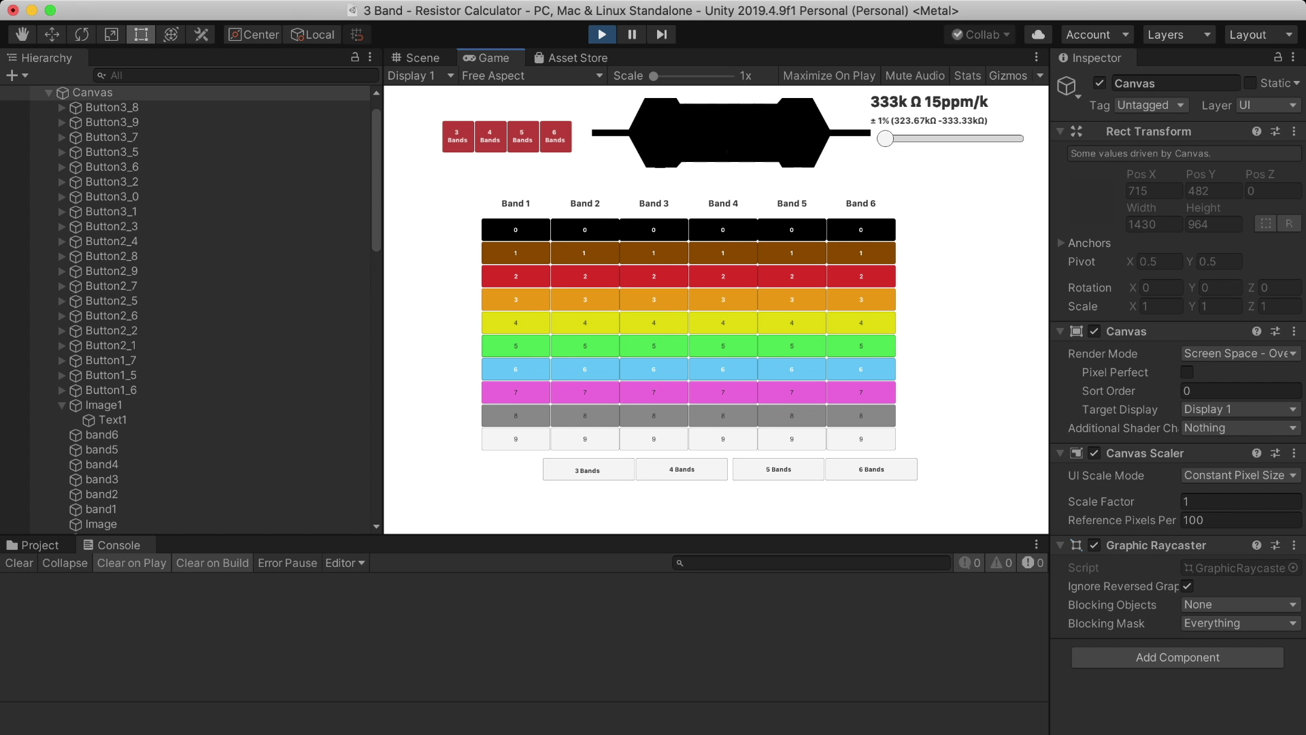